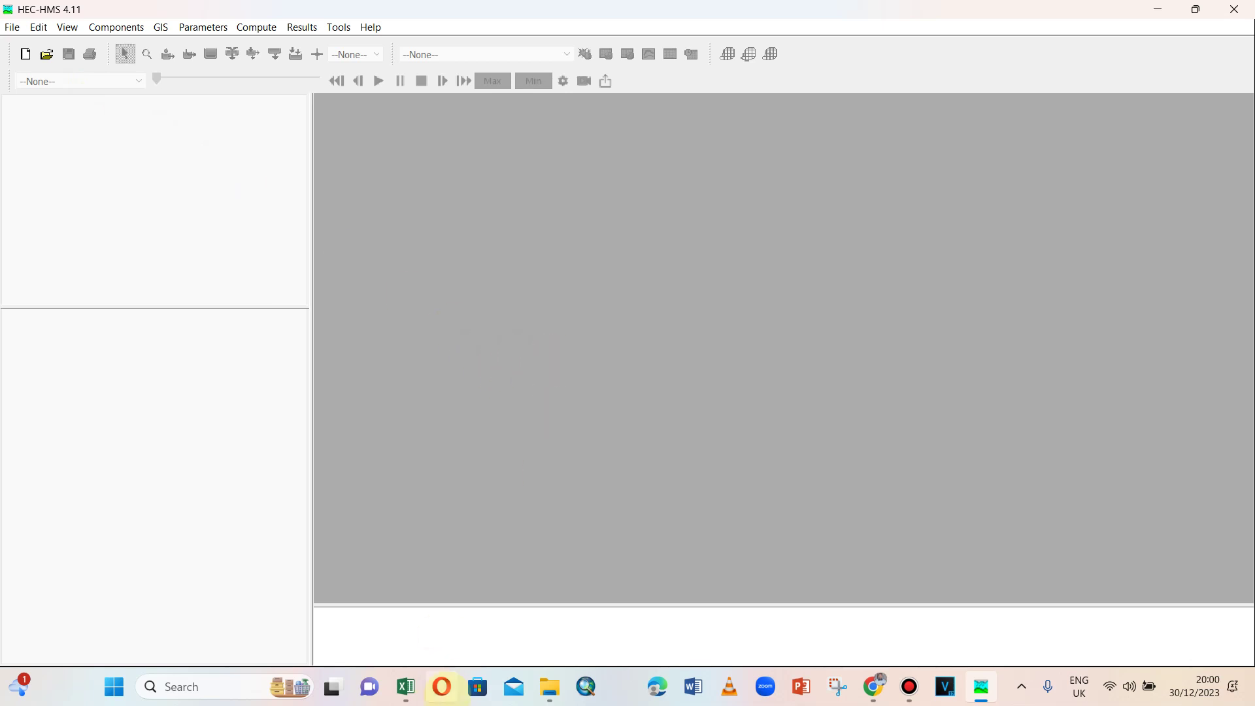
Switch to the Data workbook in Excel and review its rainfall, ET, basin and reach sheets, then return to HEC-HMS.
left_click(406, 686)
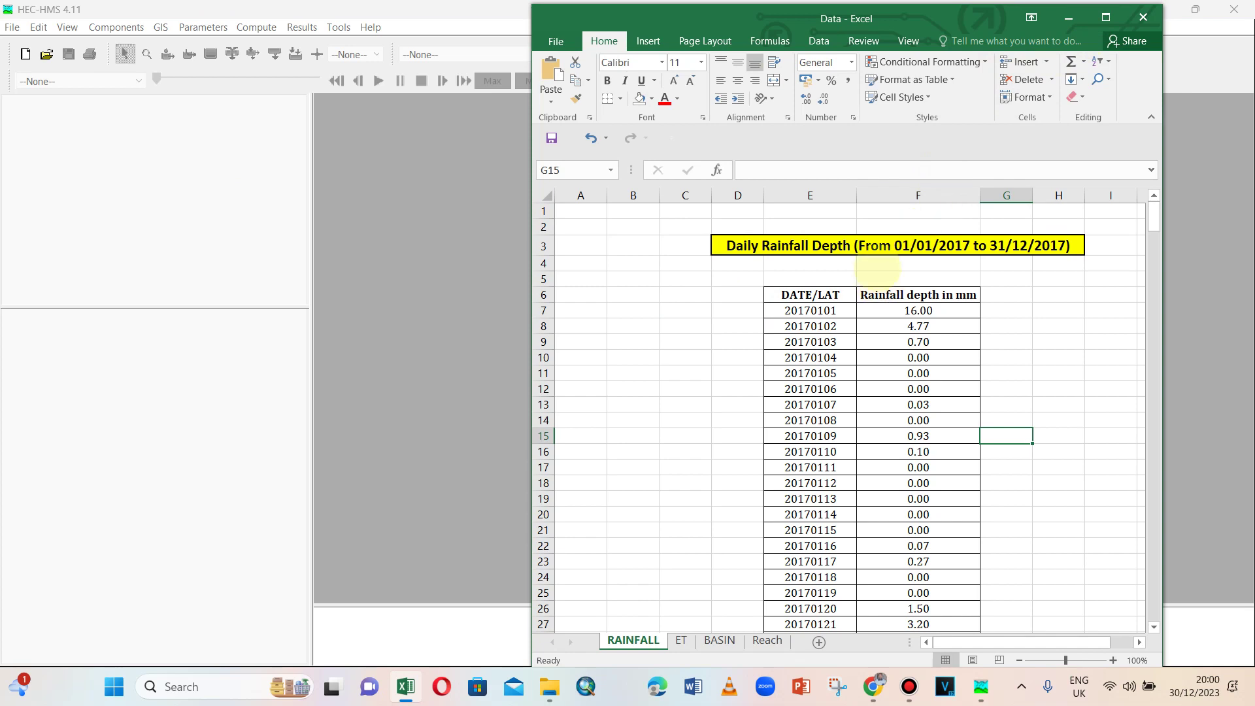
scroll(814, 409, "down", 1)
scroll(814, 408, "up", 1)
left_click(916, 247)
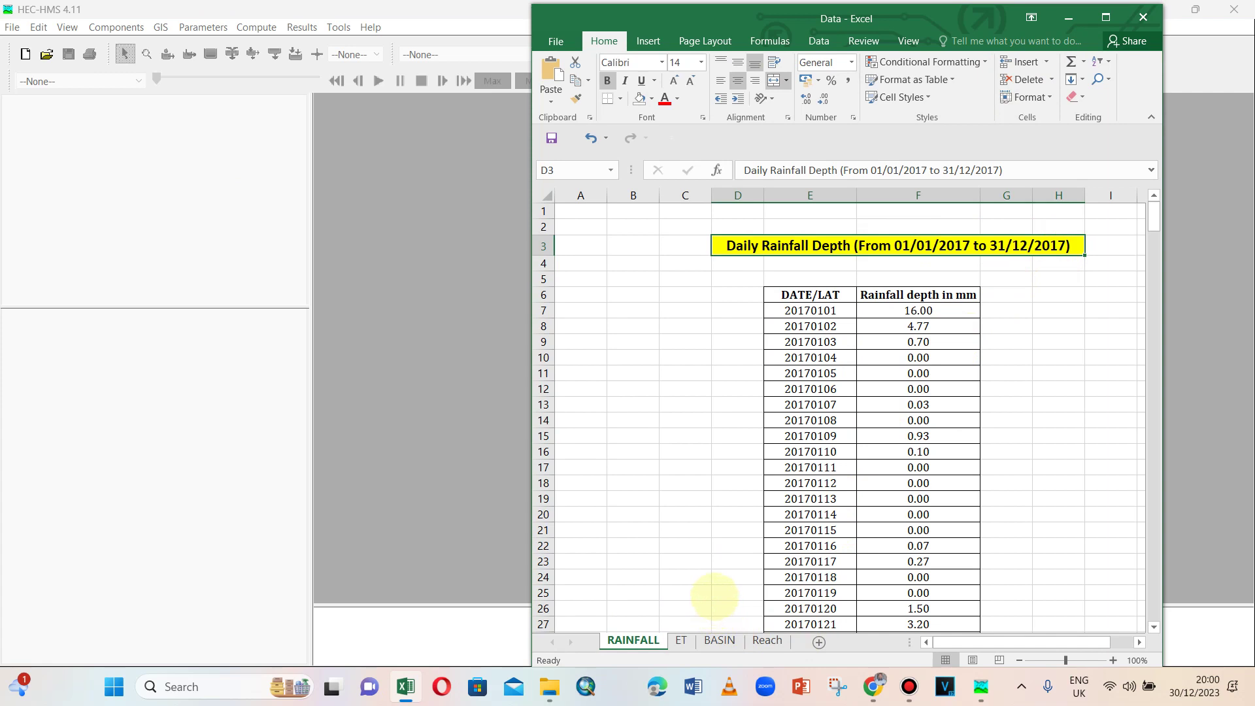
left_click(680, 640)
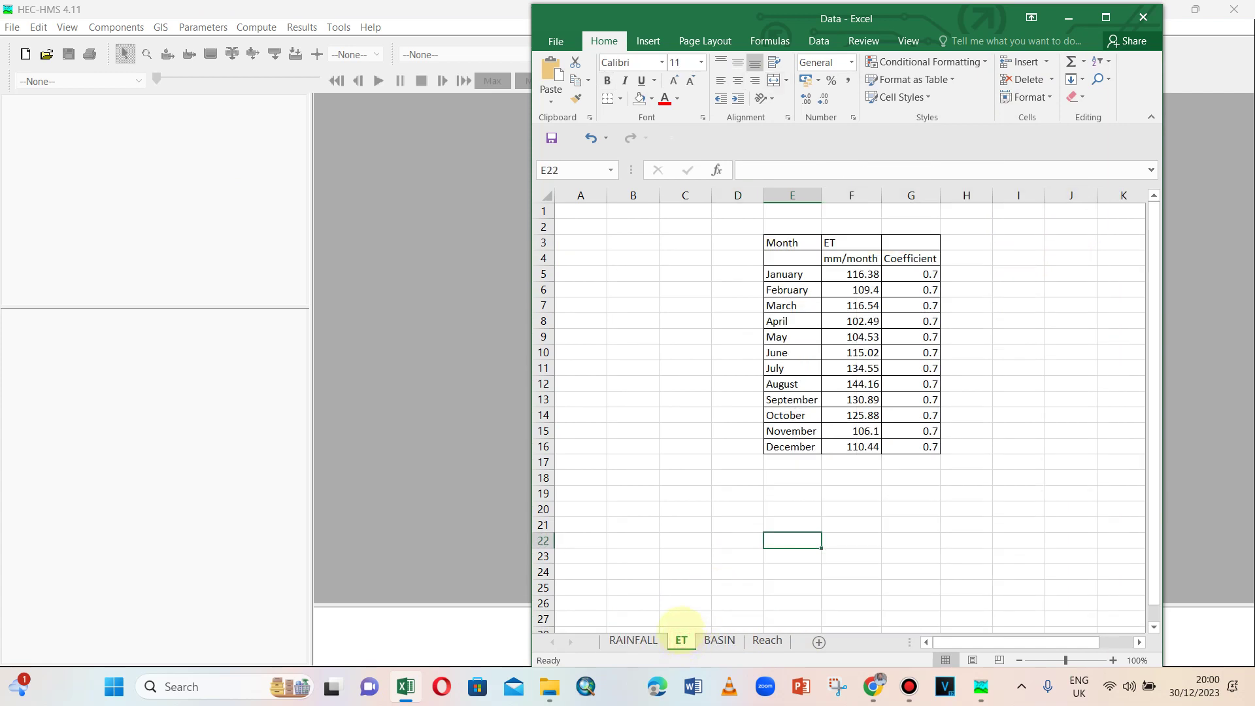
left_click(633, 640)
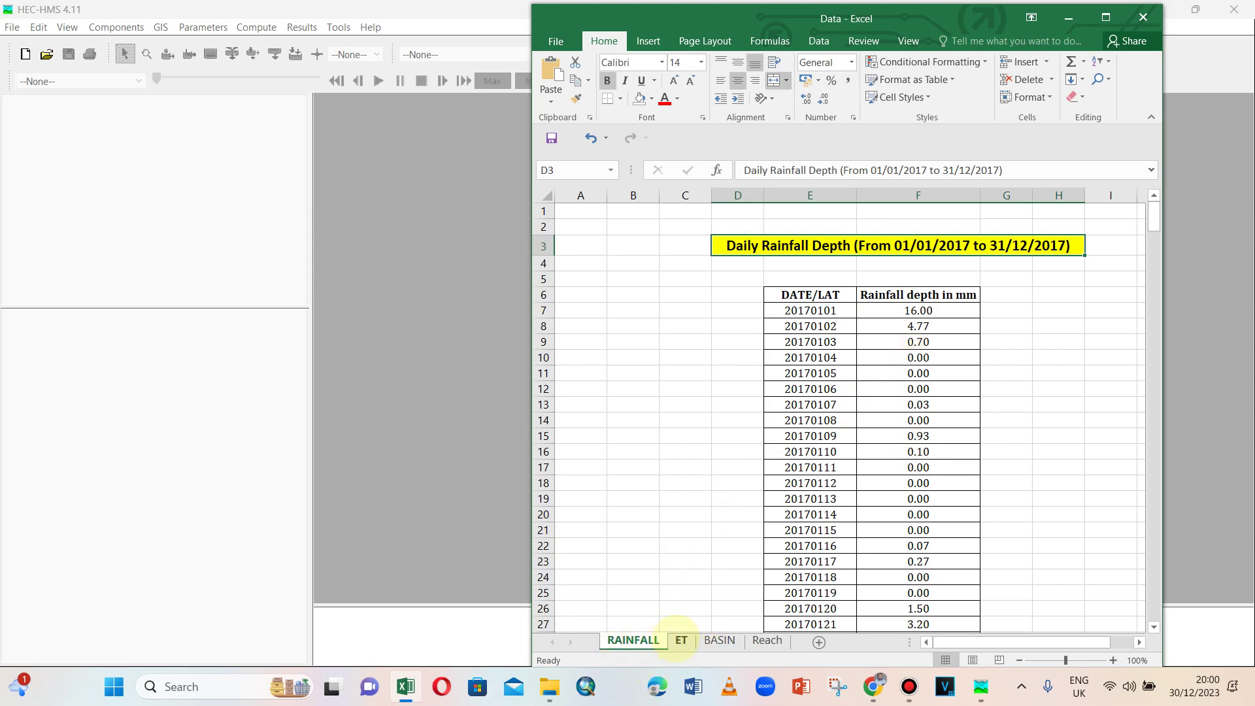
left_click(681, 640)
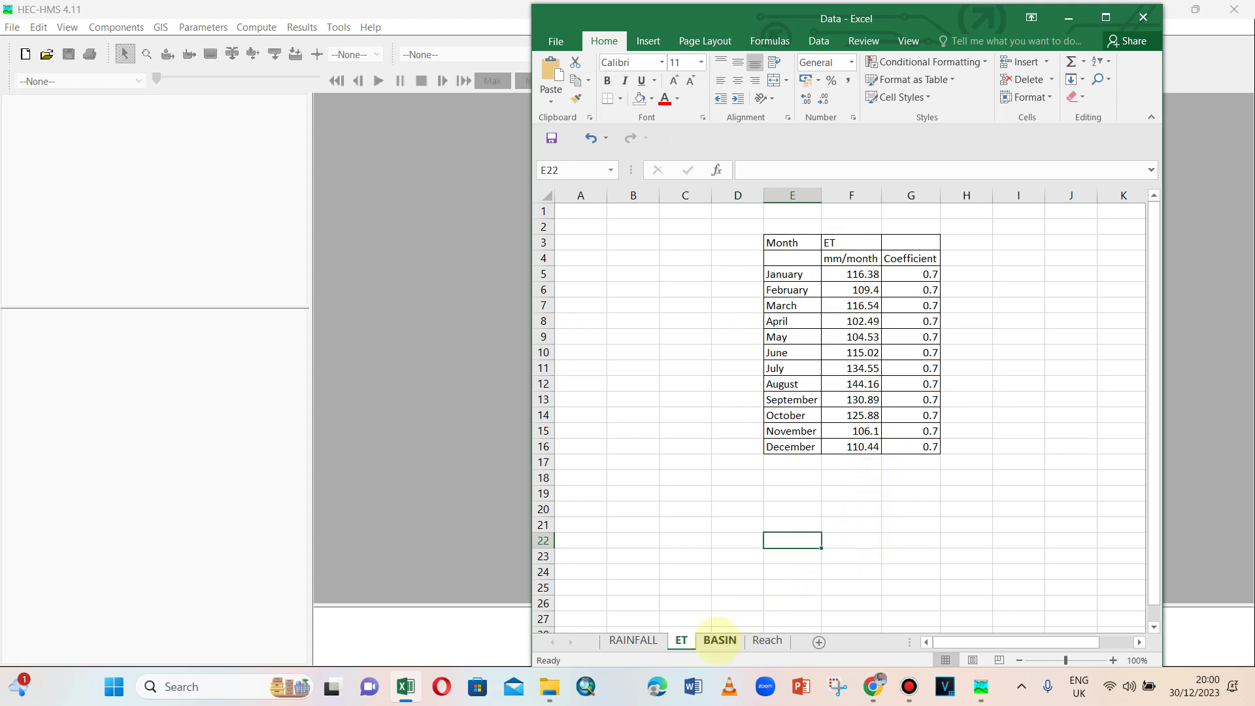
left_click(719, 640)
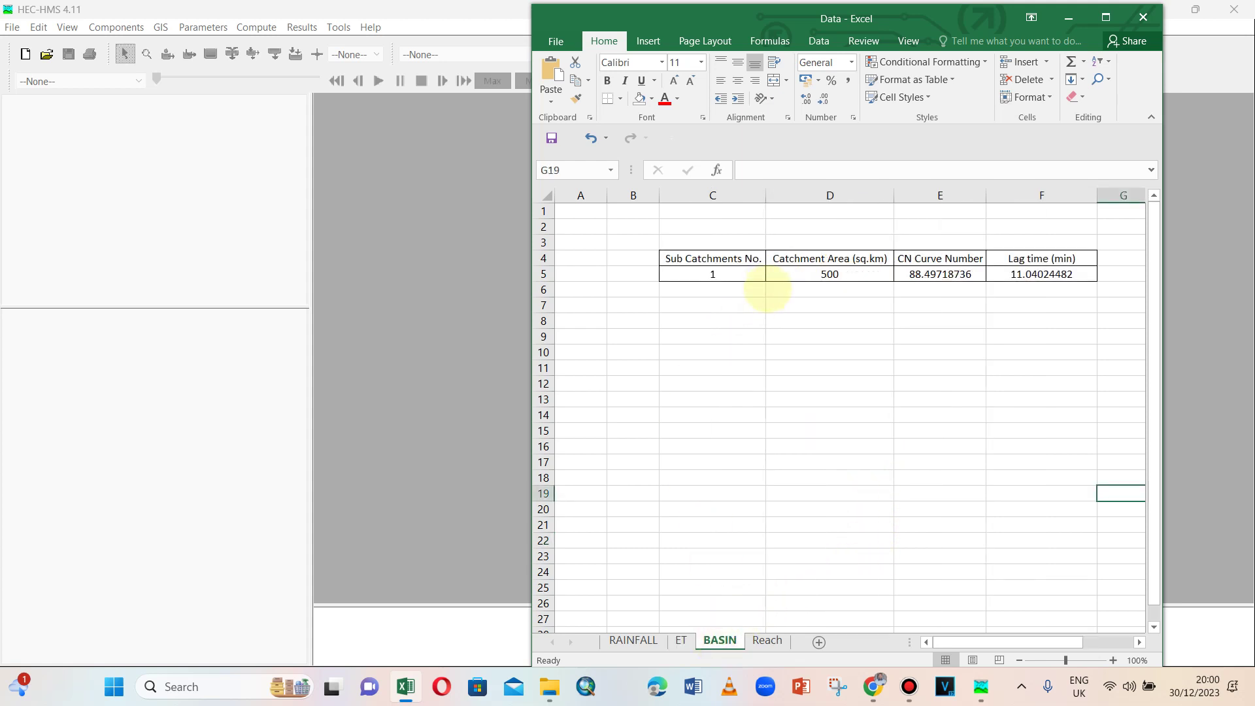
left_click(818, 277)
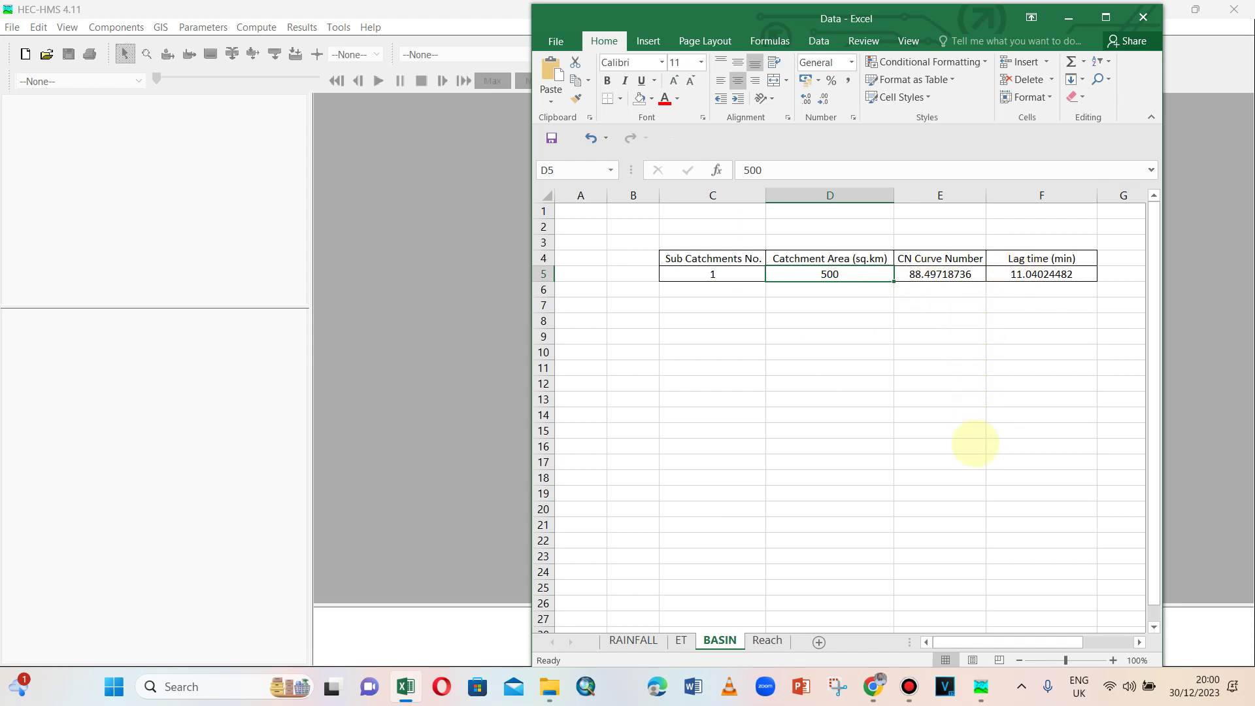
left_click(765, 640)
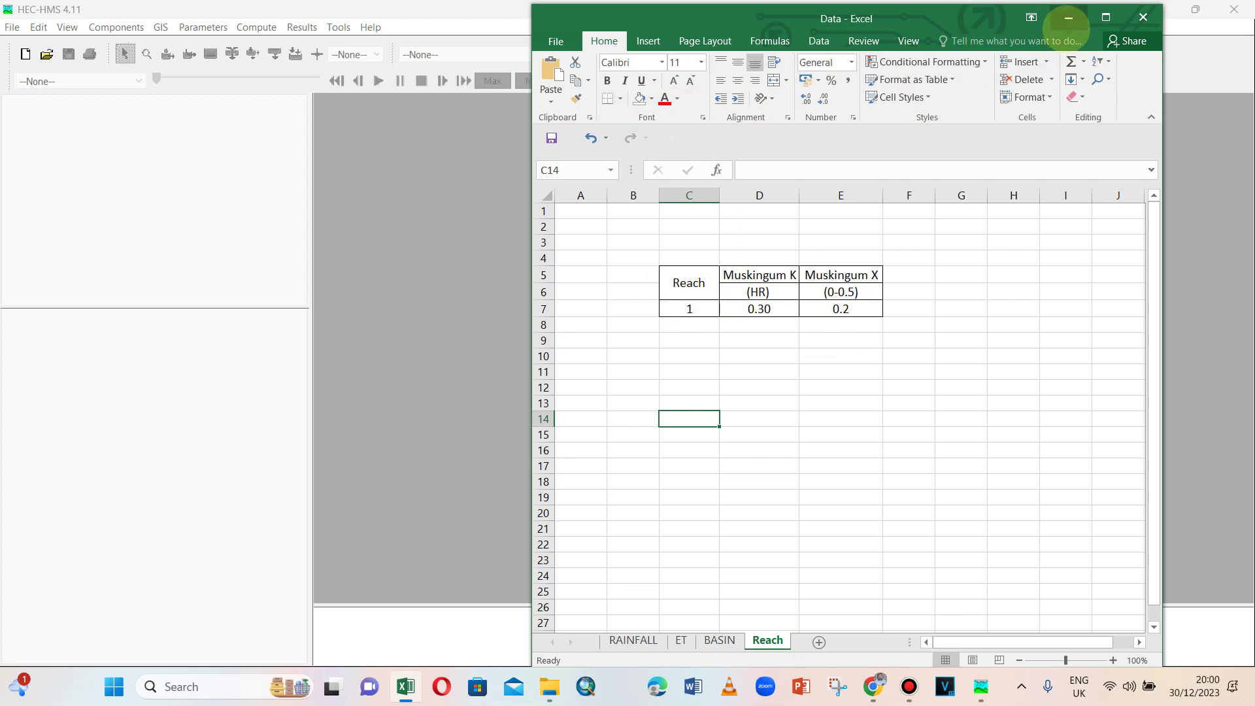
left_click(1068, 19)
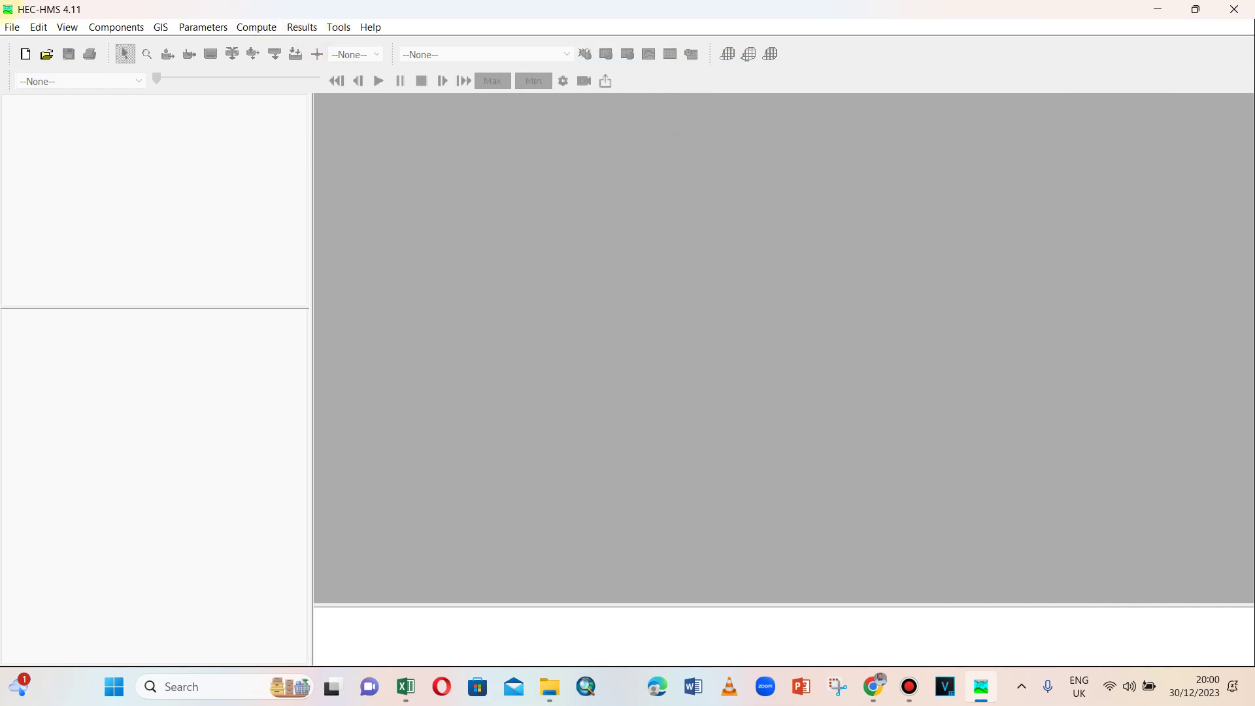
Start a new project and name it Mukungwa.
left_click(11, 28)
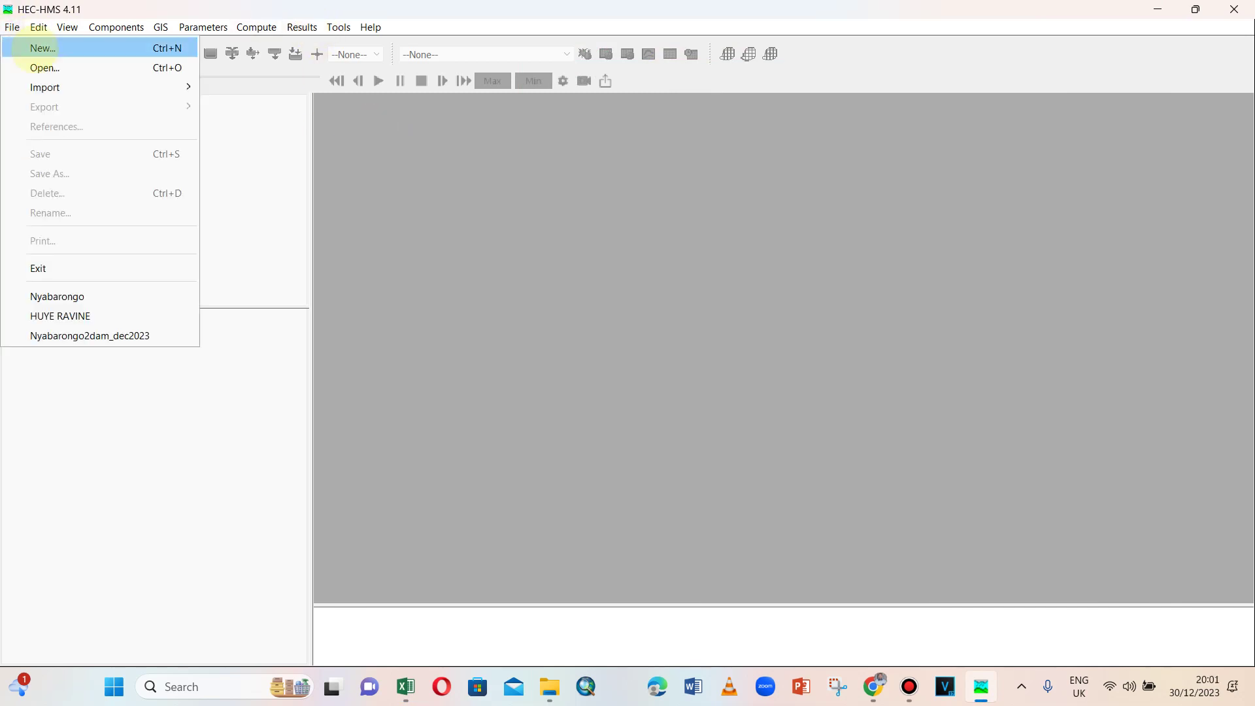
left_click(34, 48)
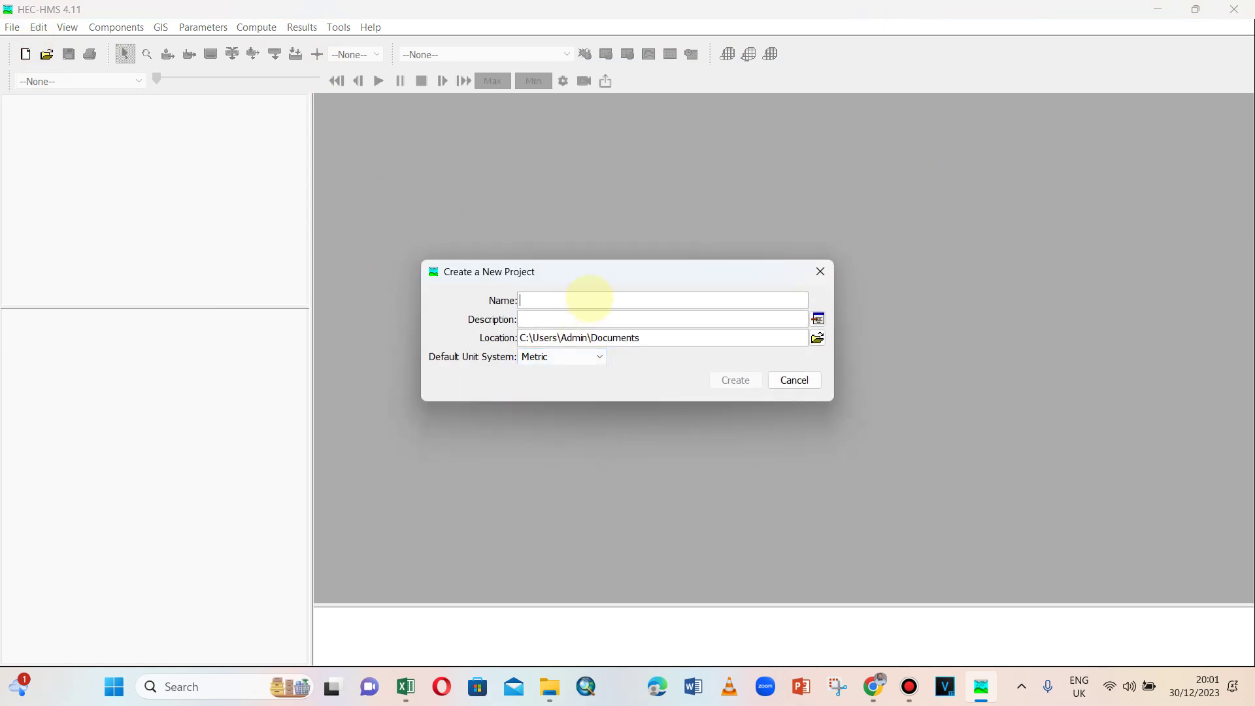
key("Caps_Lock")
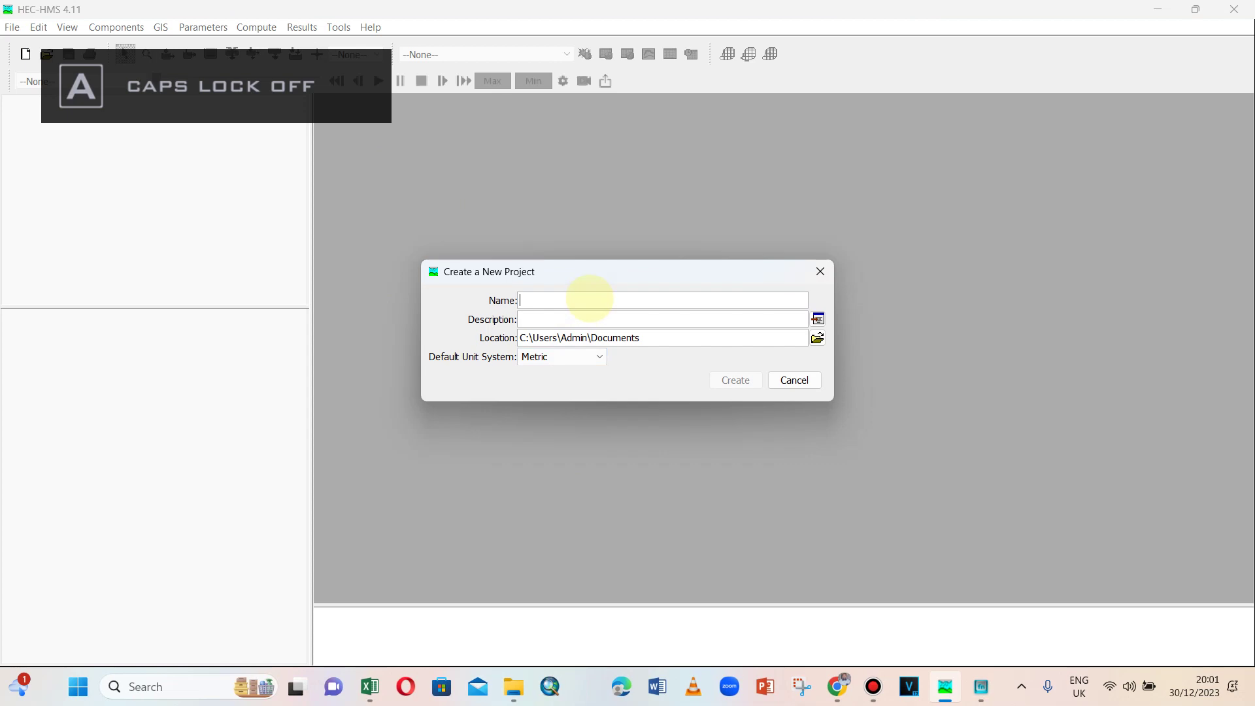
type("m")
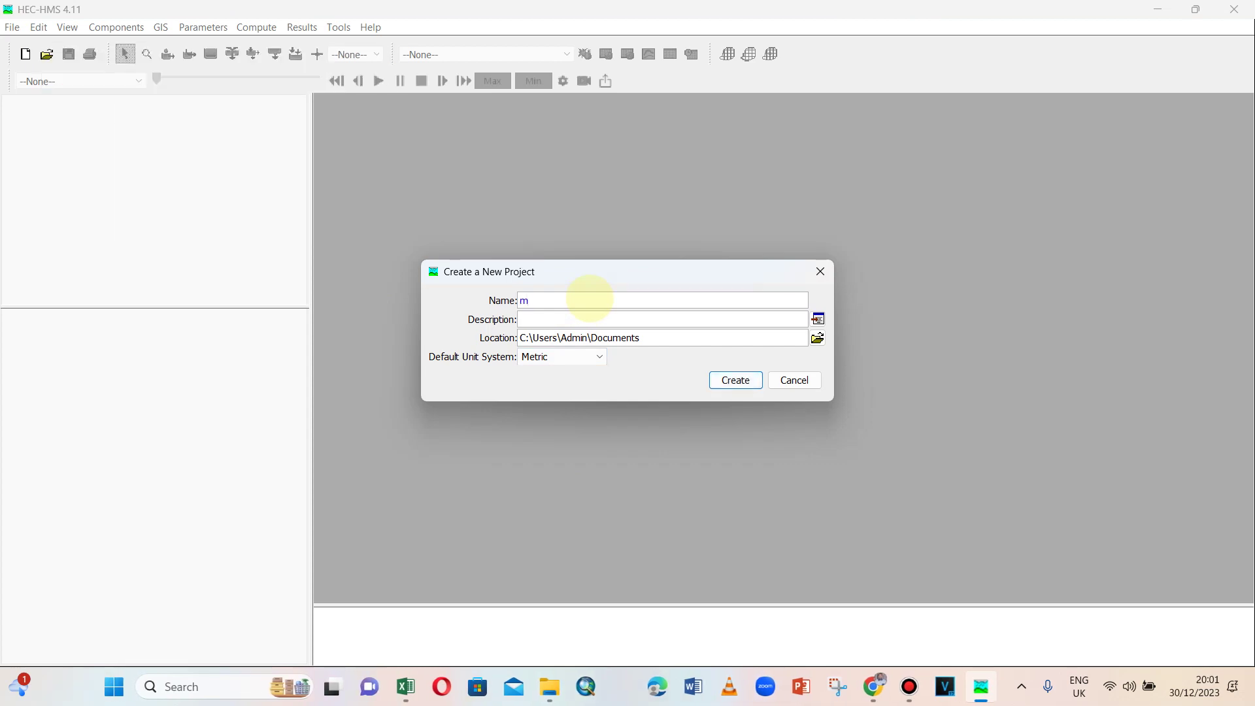
key("BackSpace")
key("Caps_Lock")
type("M")
key("Caps_Lock")
type("ukun")
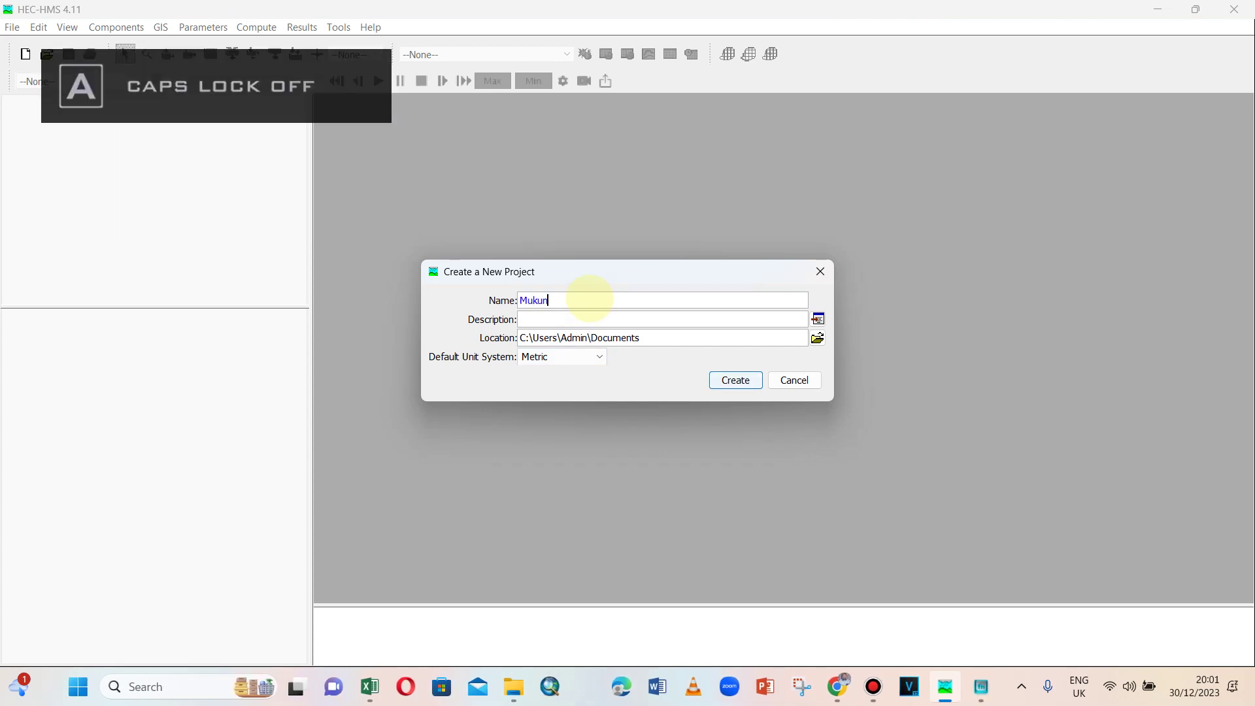
type("gwa")
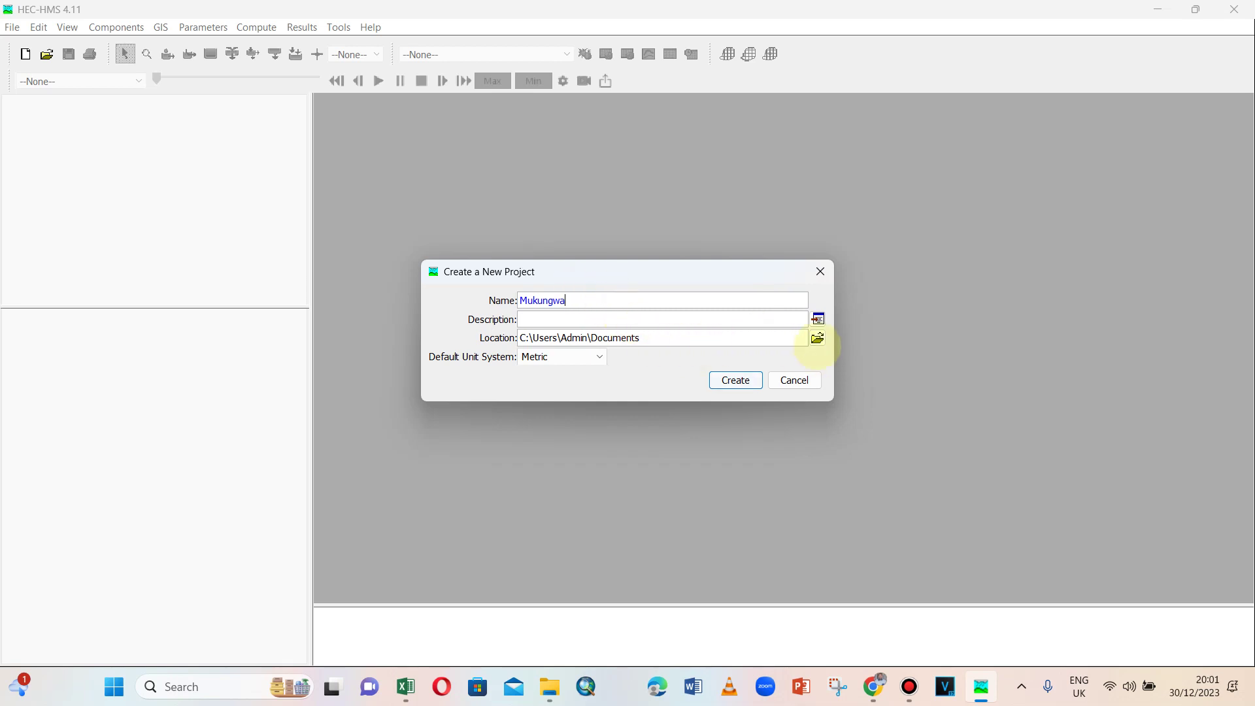
Set the project location to the HEC-HMS TUTORIALS folder in Documents and create the project.
left_click(818, 338)
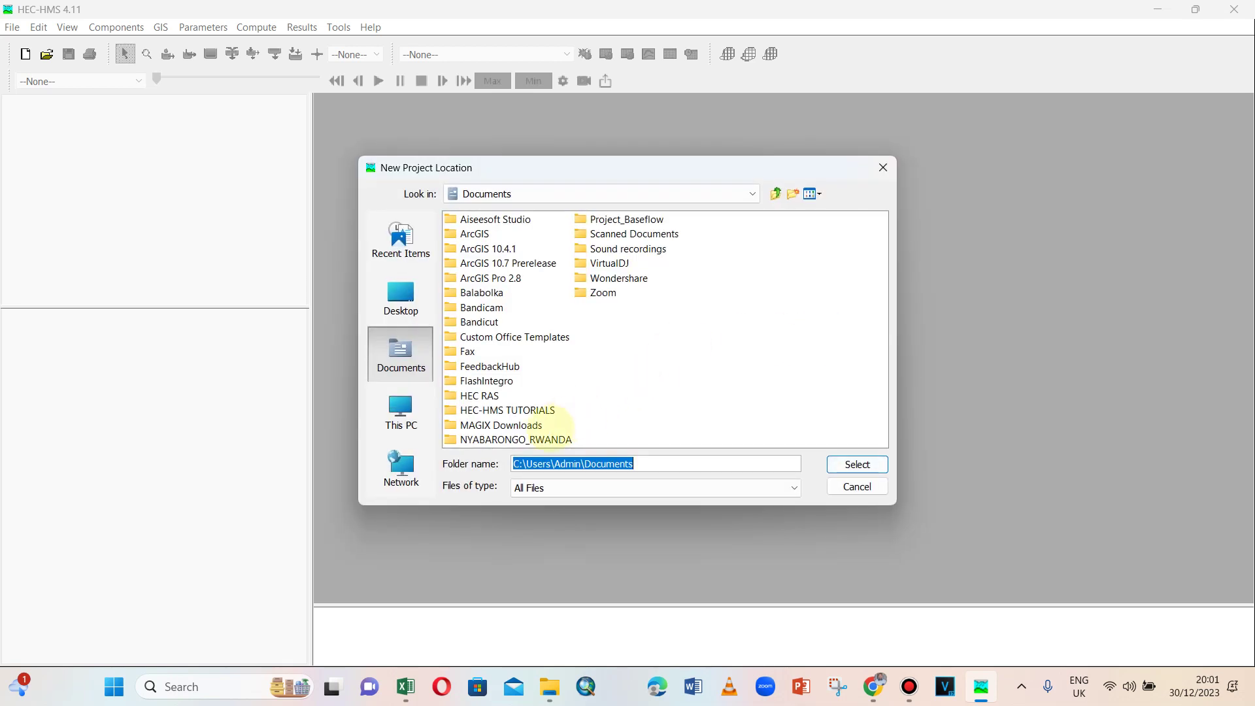
double_click(536, 410)
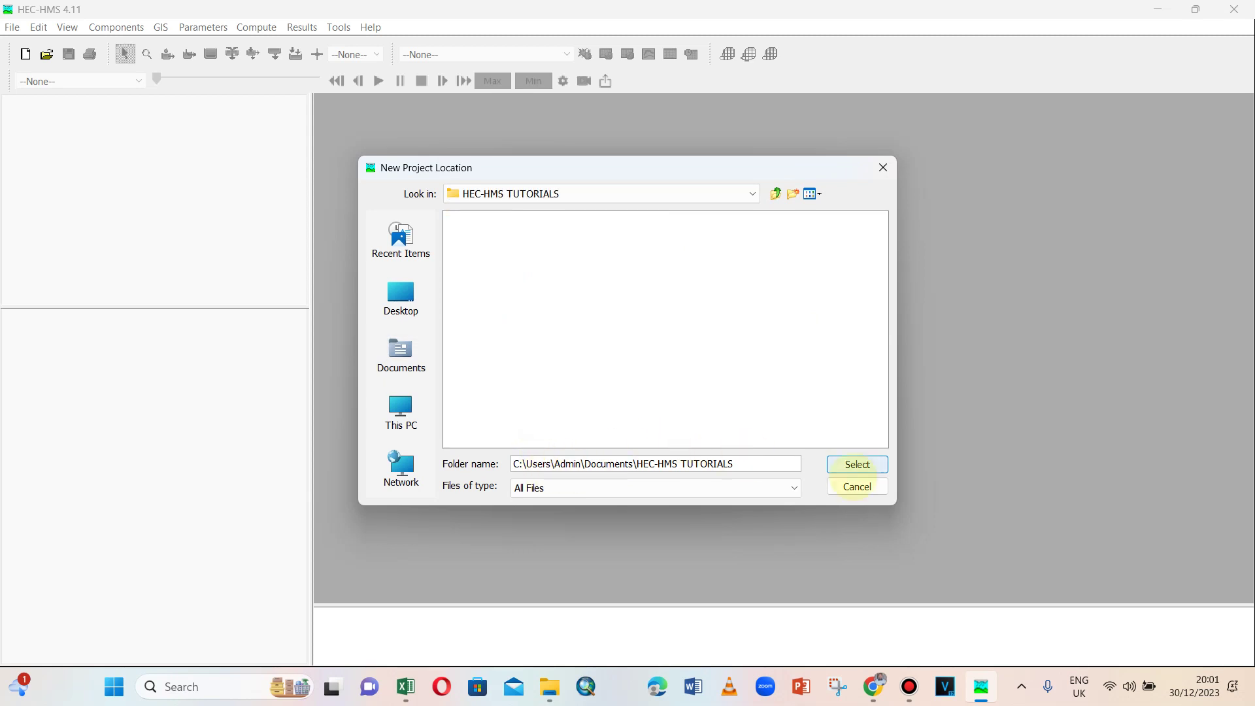
left_click(857, 465)
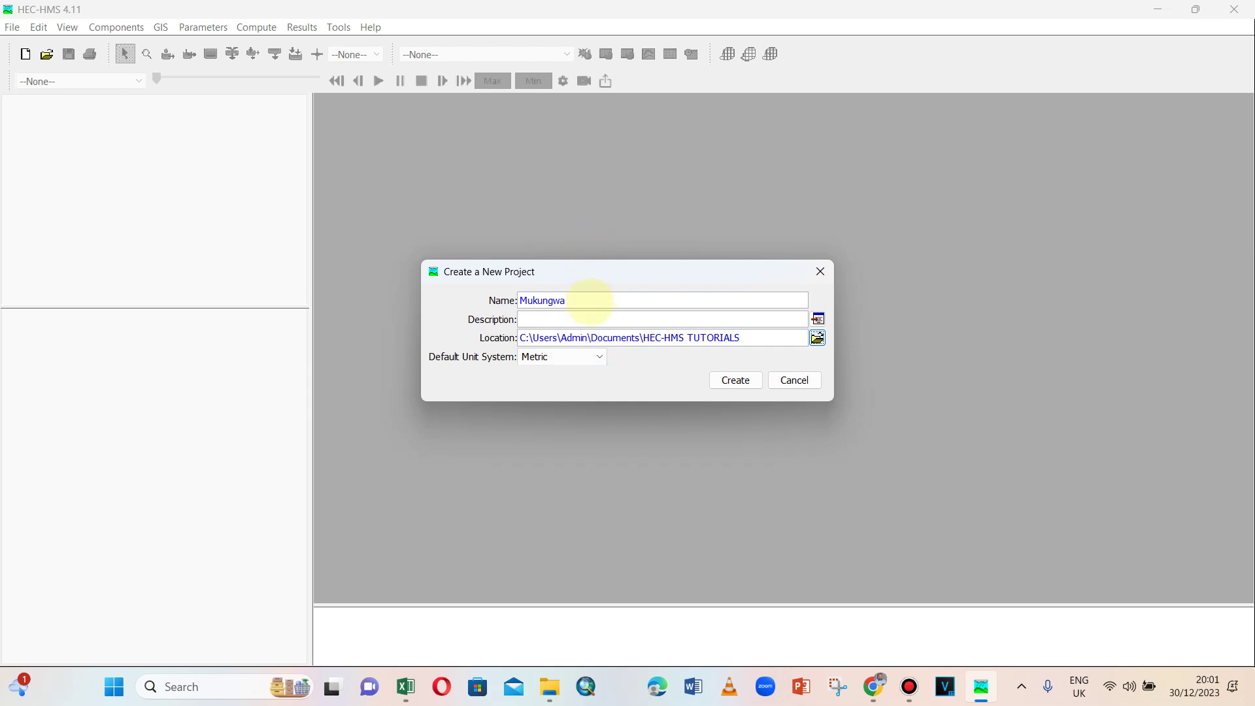
left_click(586, 298)
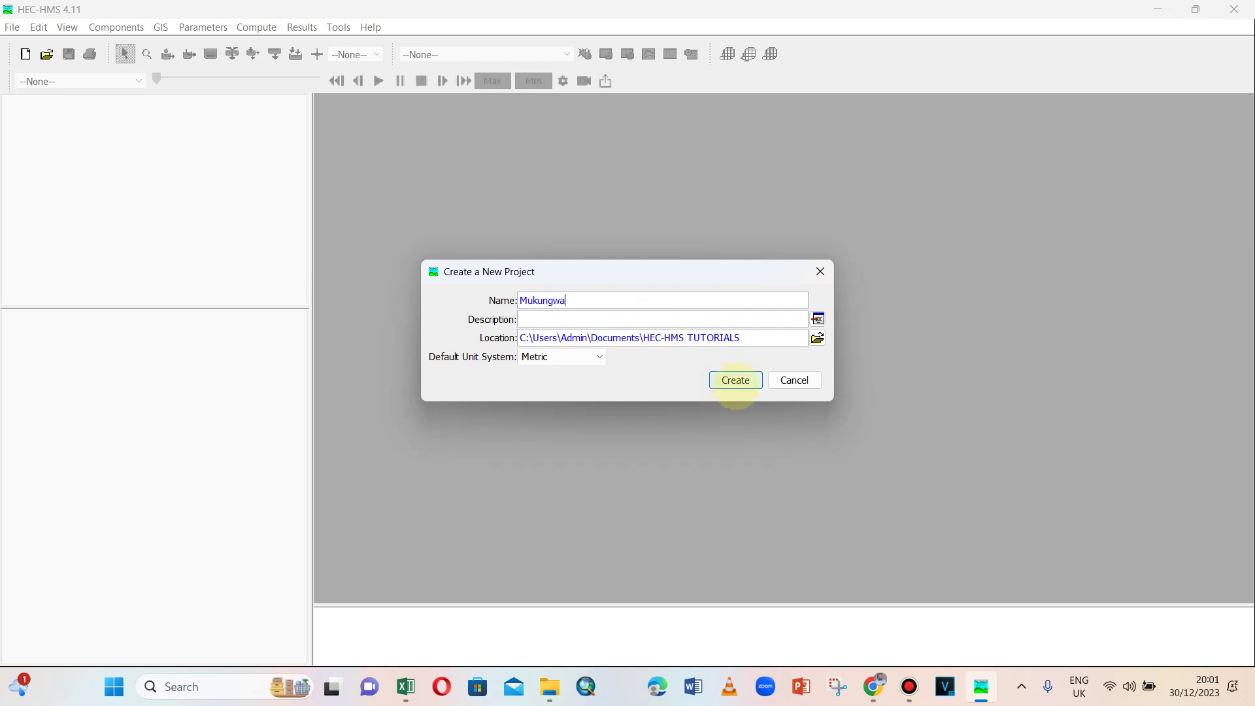
left_click(735, 380)
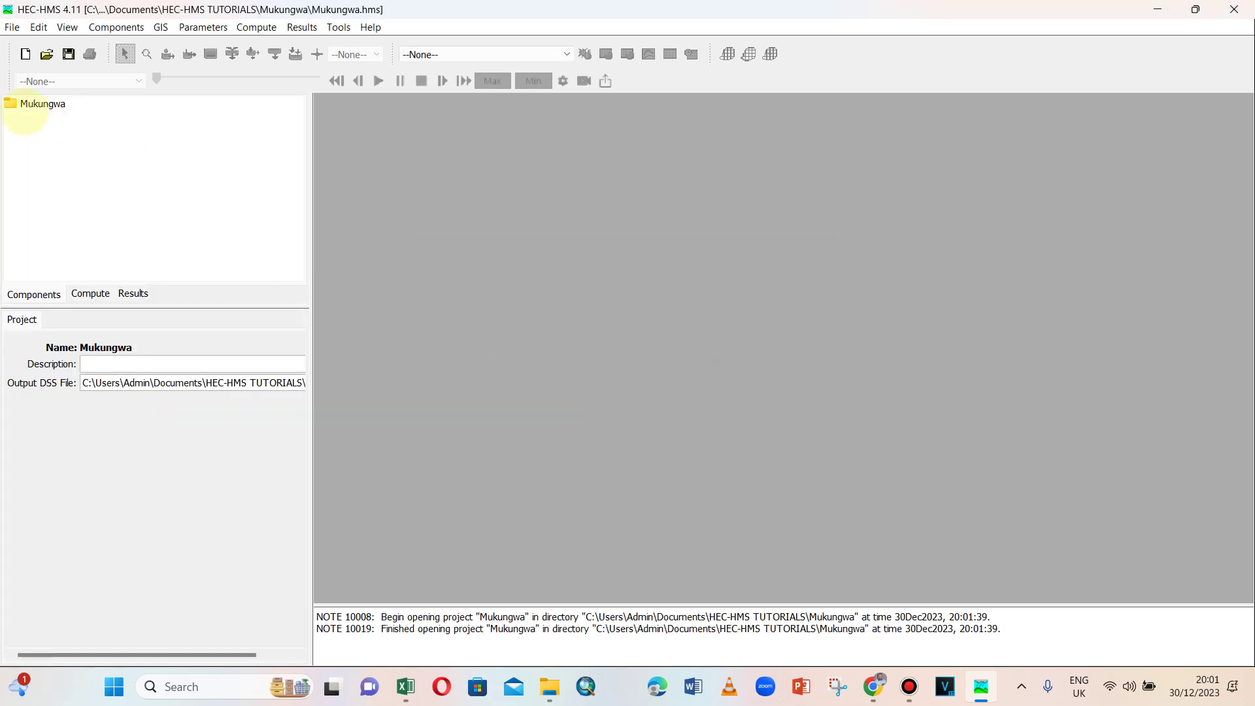
Create a new basin model named Basin 1 in the Mukungwa project.
left_click(106, 28)
mouse_move(108, 55)
left_click(119, 76)
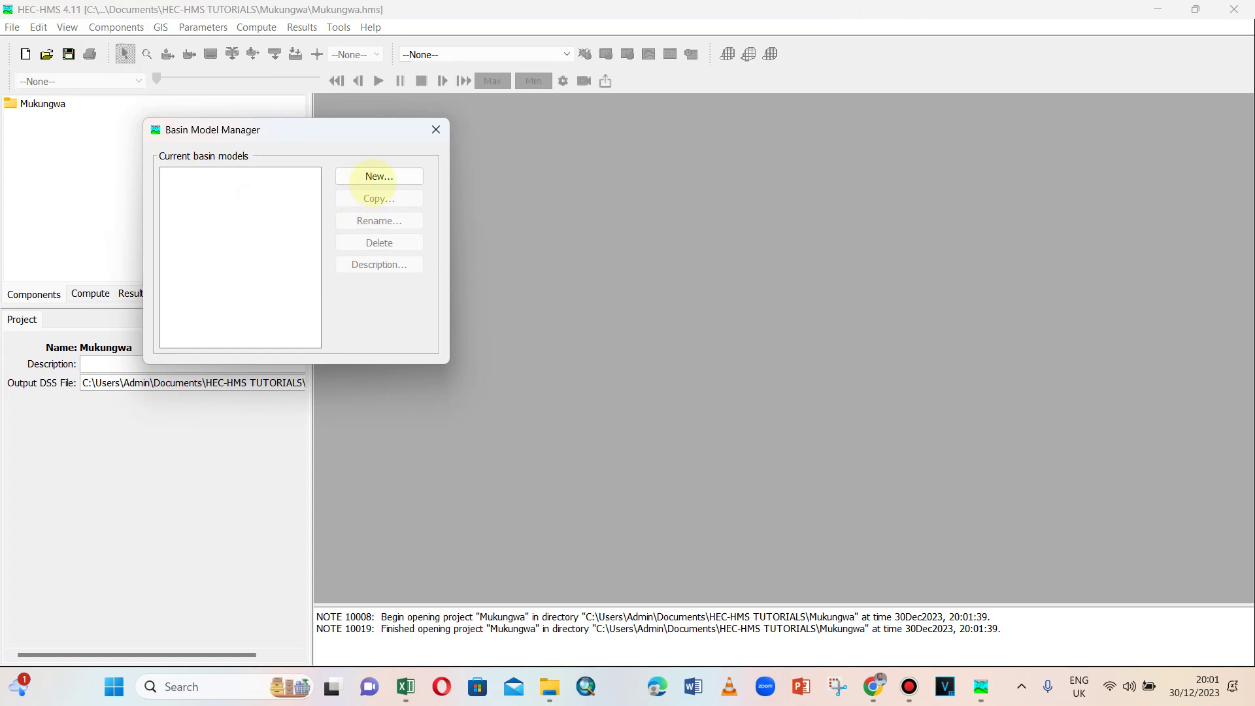
left_click(374, 178)
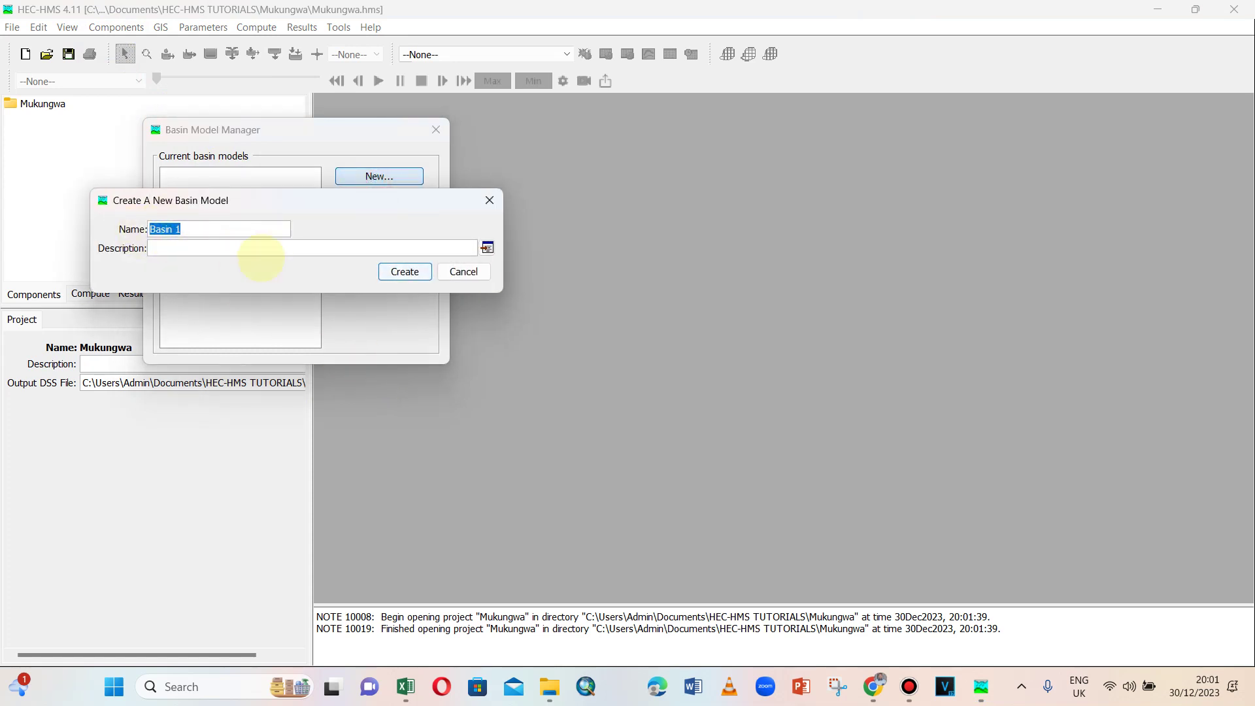
left_click(405, 271)
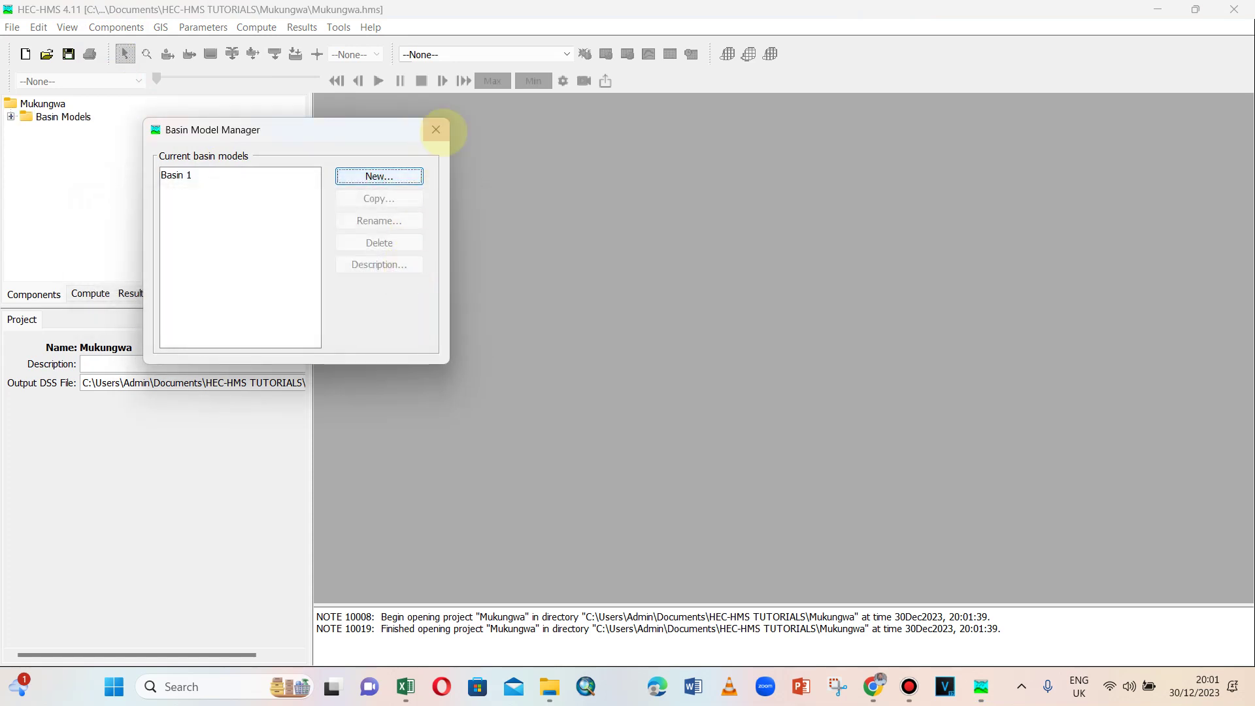
left_click(435, 130)
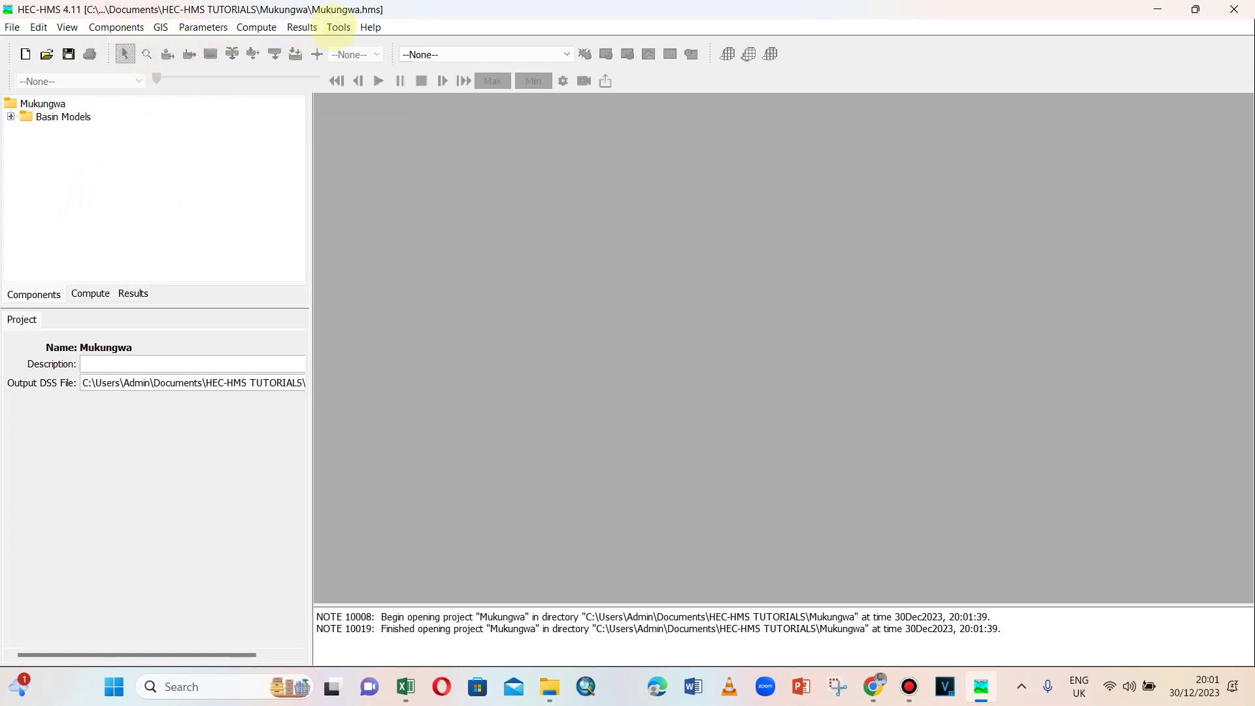
Open the default options in the program settings and choose Metric as the unit system.
left_click(338, 27)
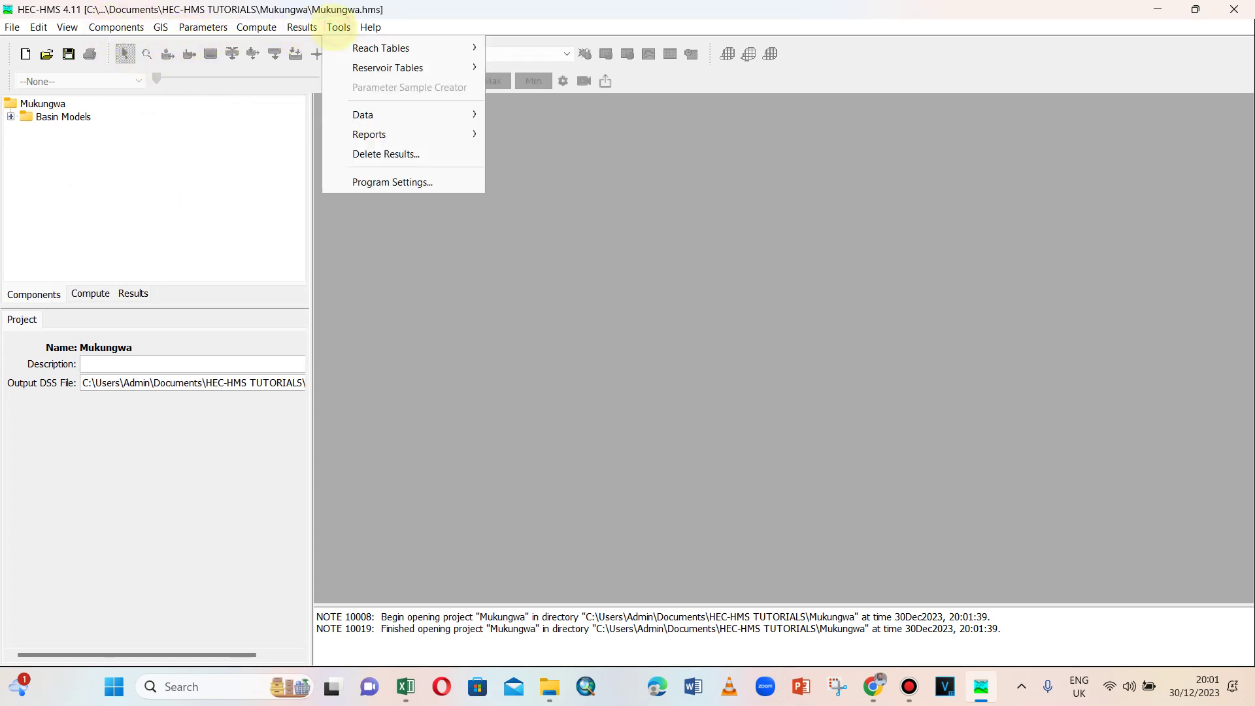
left_click(388, 180)
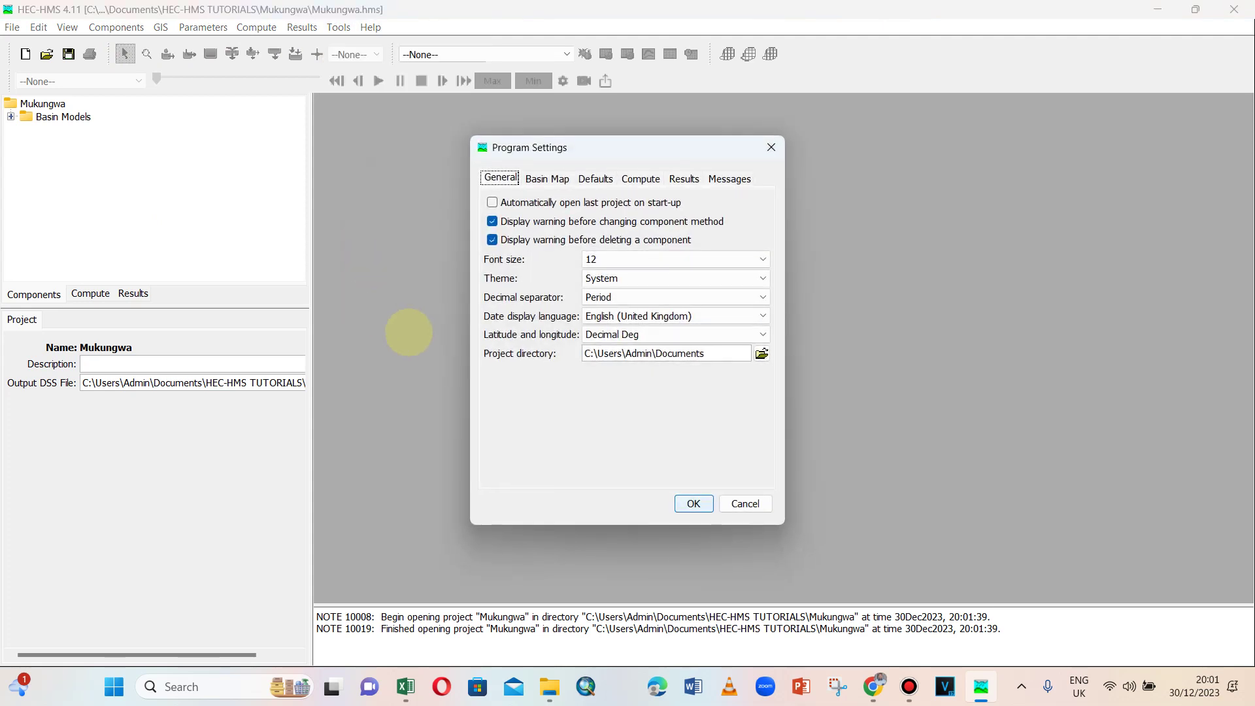
left_click(610, 177)
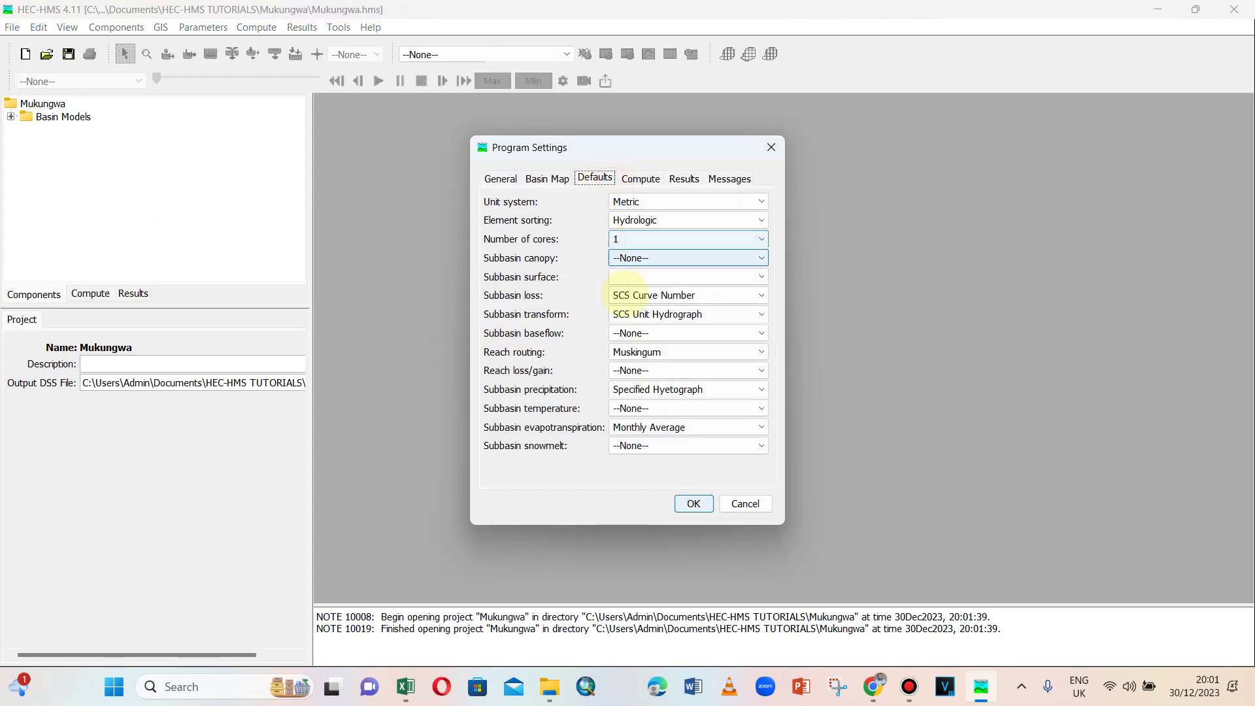
left_click(654, 200)
left_click(644, 213)
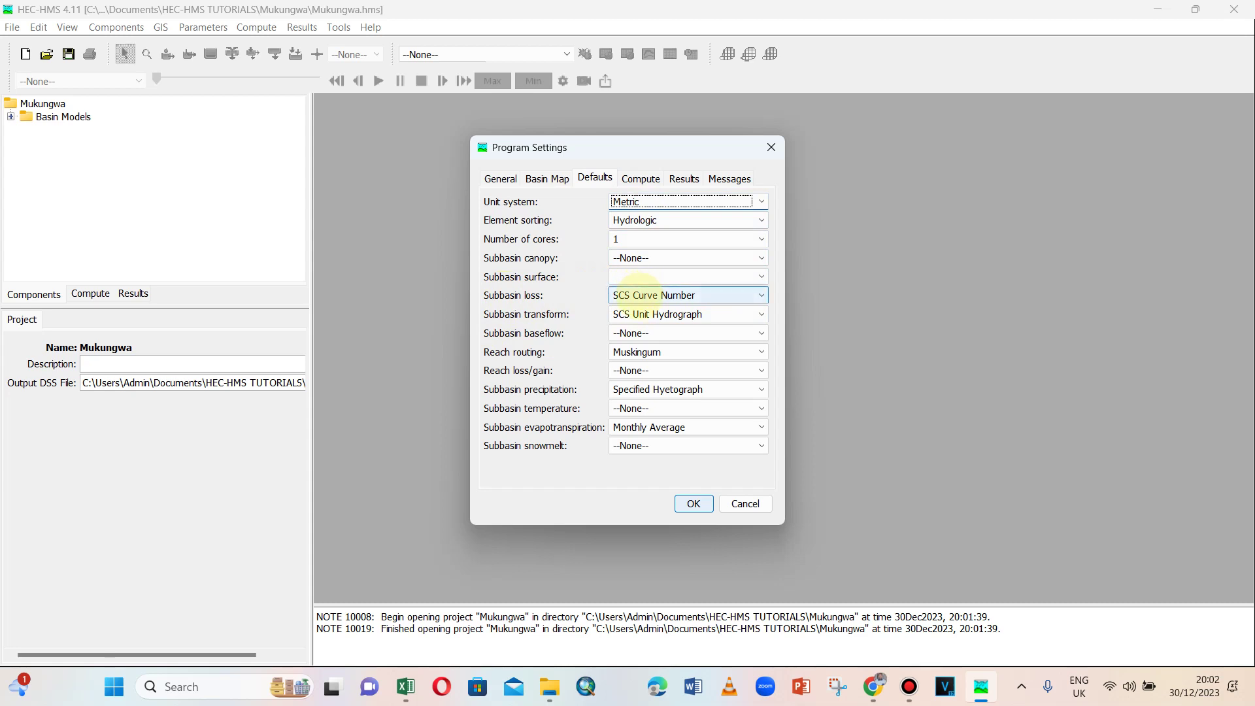
Use SCS Curve Number as the default subbasin loss method and SCS Unit Hydrograph as the default transform method.
left_click(639, 291)
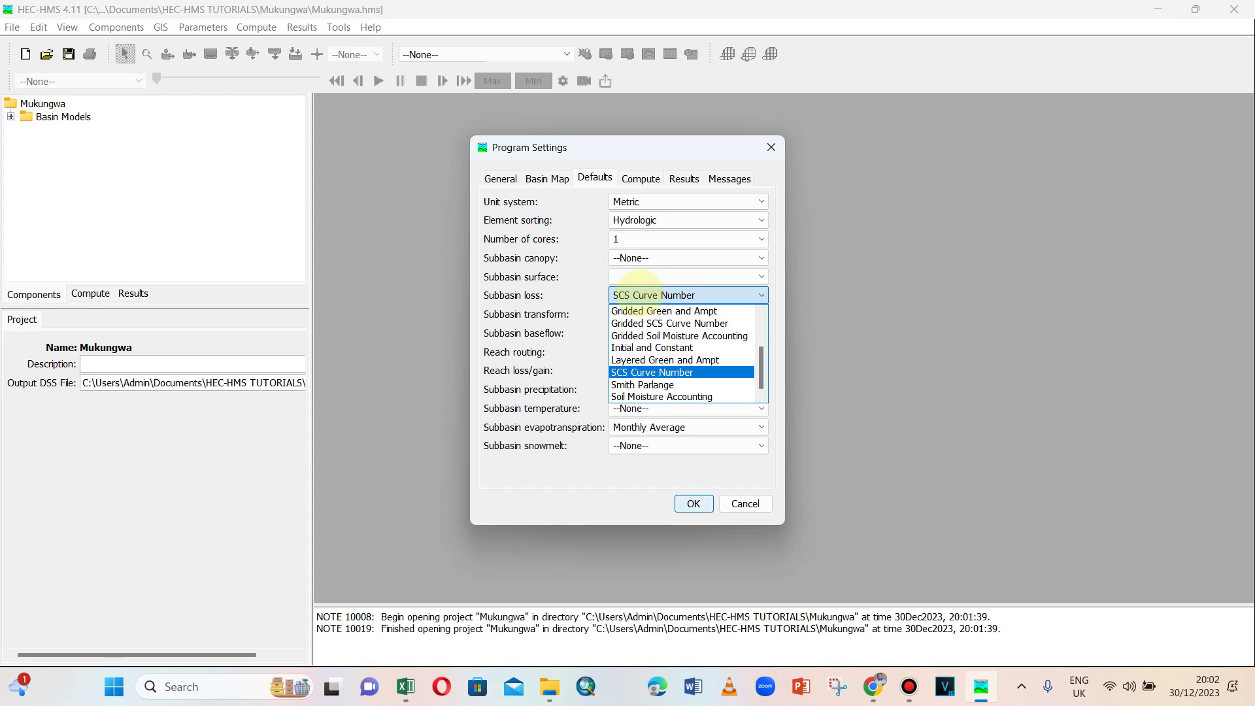
left_click(639, 290)
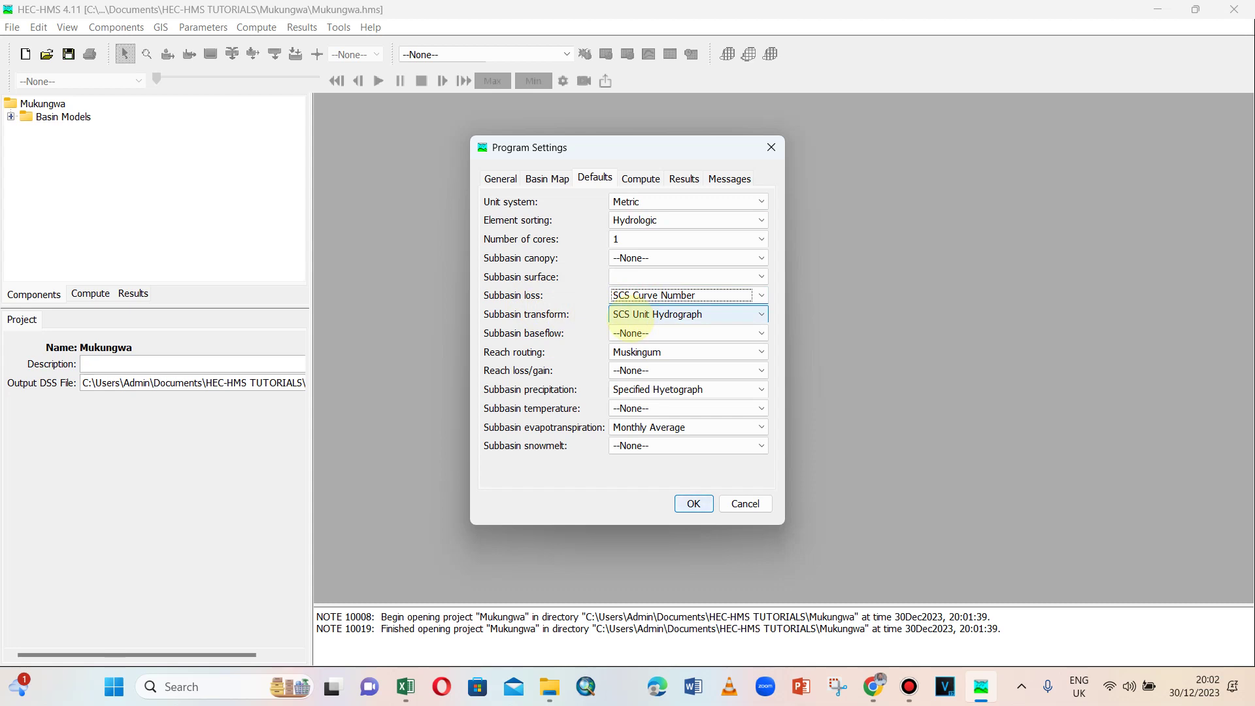
left_click(631, 317)
left_click(630, 317)
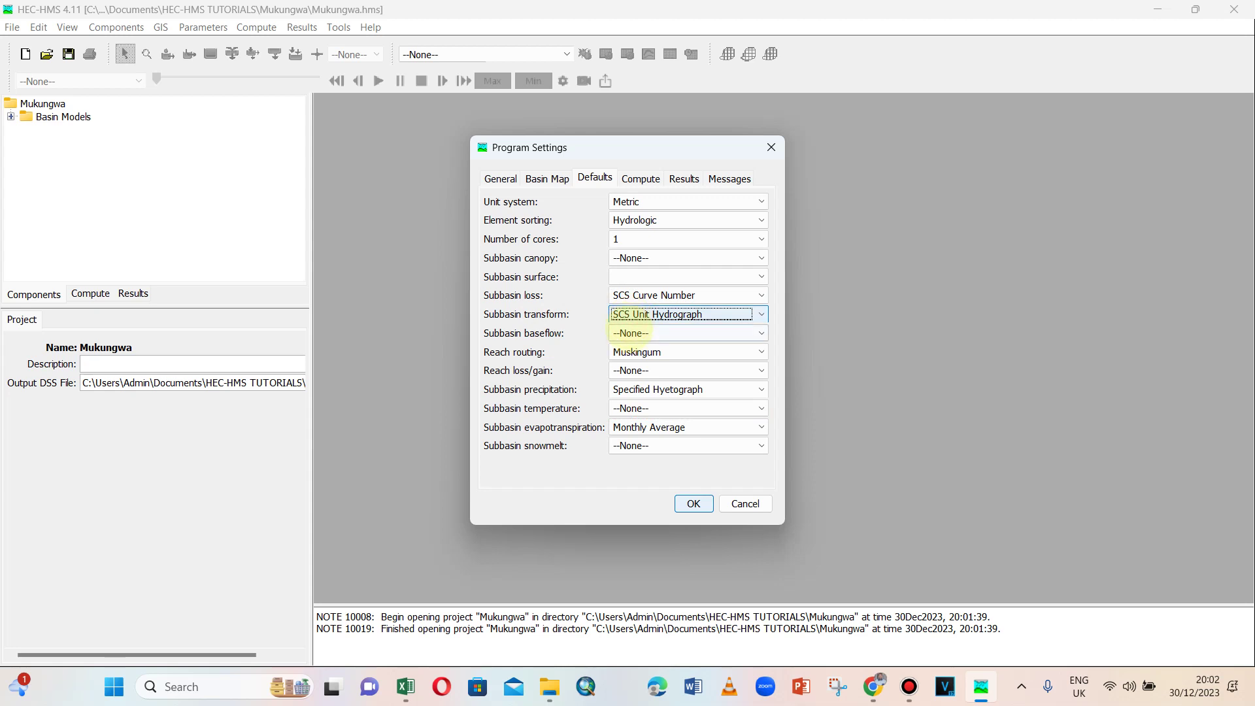
Use Muskingum for default reach routing, Specified Hyetograph for subbasin precipitation and Monthly Average for subbasin evapotranspiration.
left_click(720, 352)
left_click(705, 350)
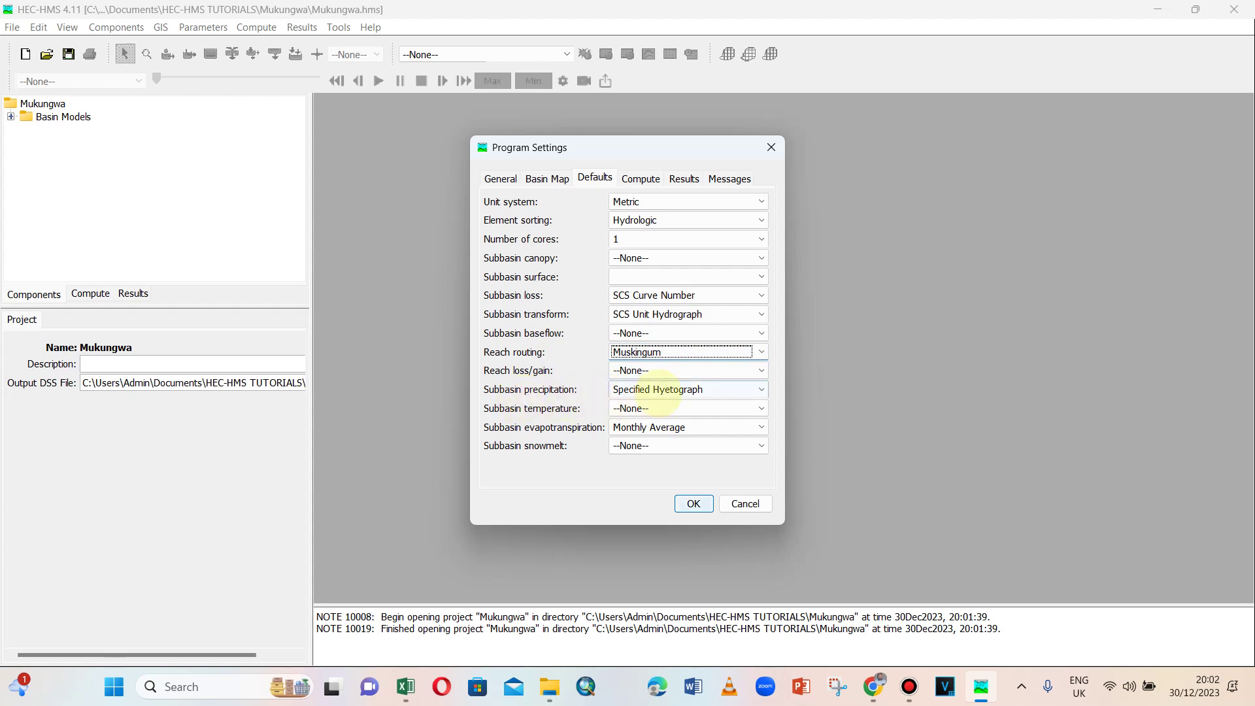
left_click(667, 391)
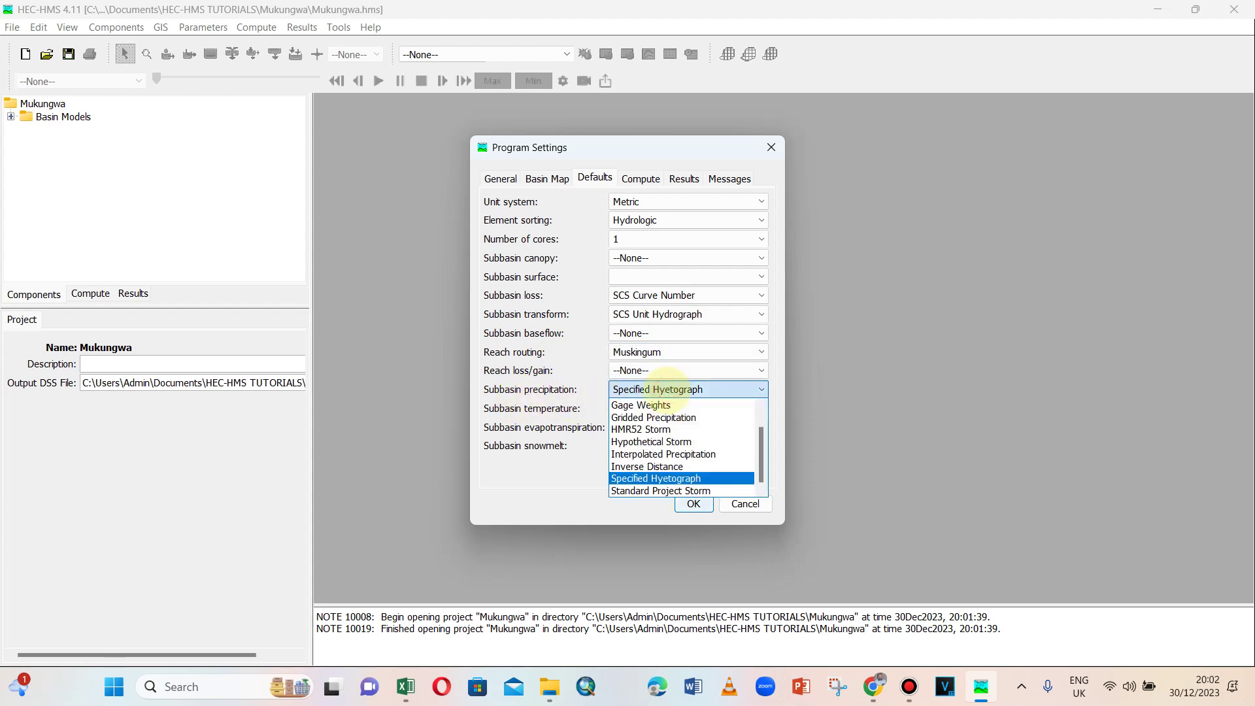
left_click(658, 389)
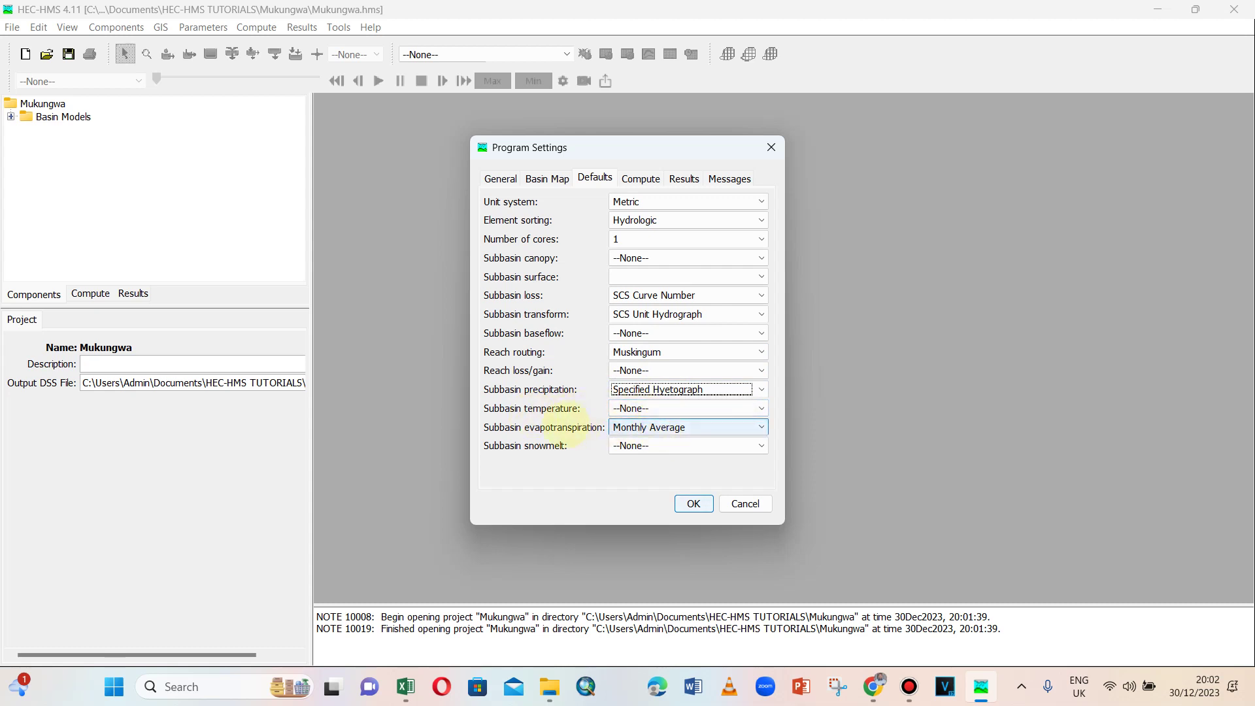
left_click(646, 427)
left_click(646, 426)
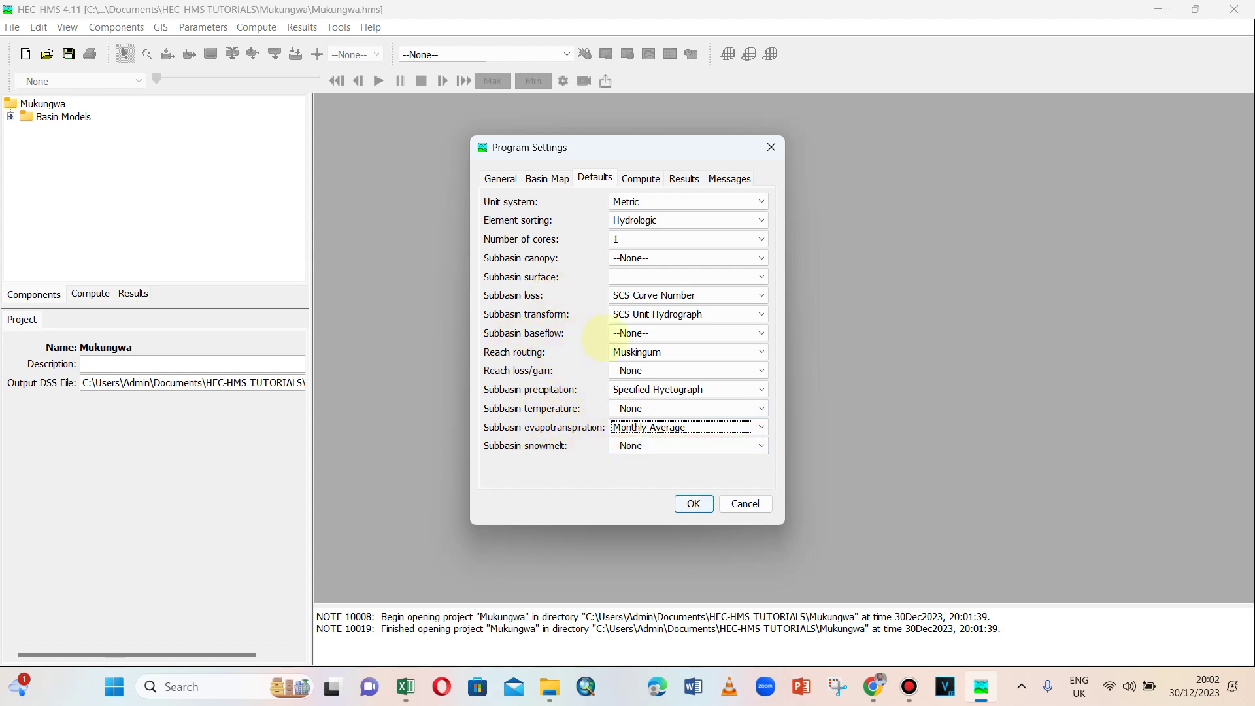
Keep the default subbasin baseflow method at None and apply the default settings.
left_click(627, 332)
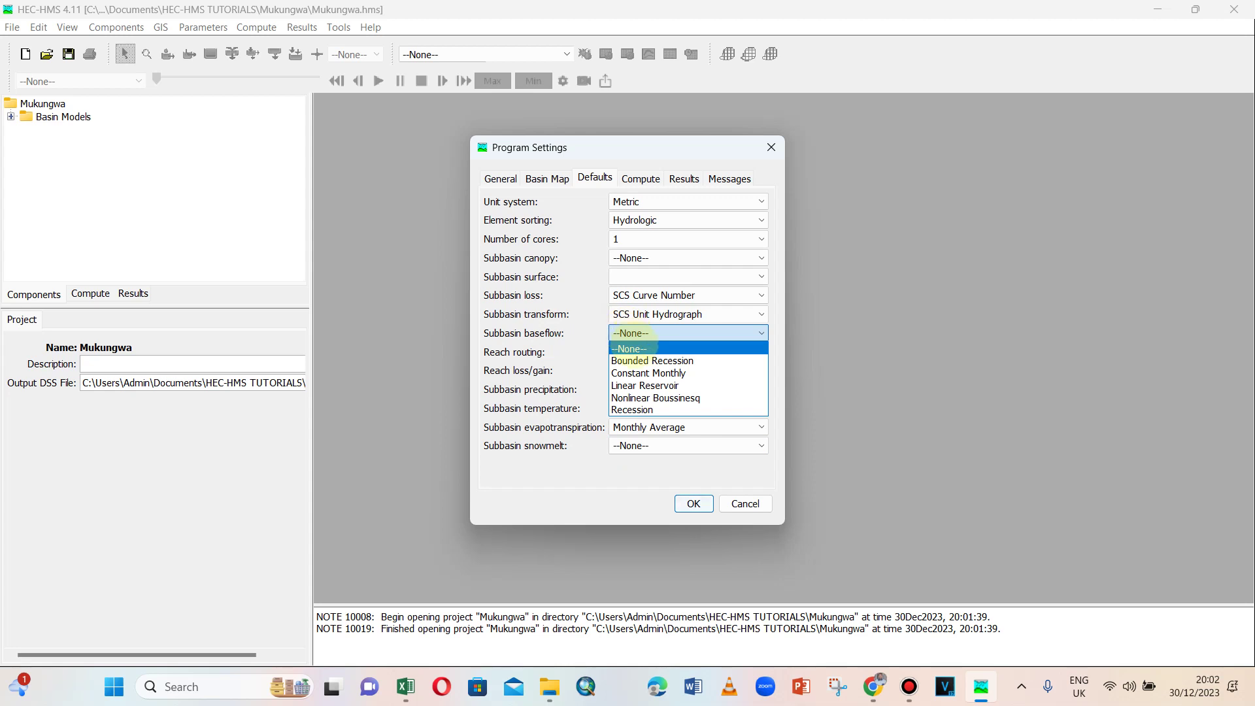
left_click(577, 332)
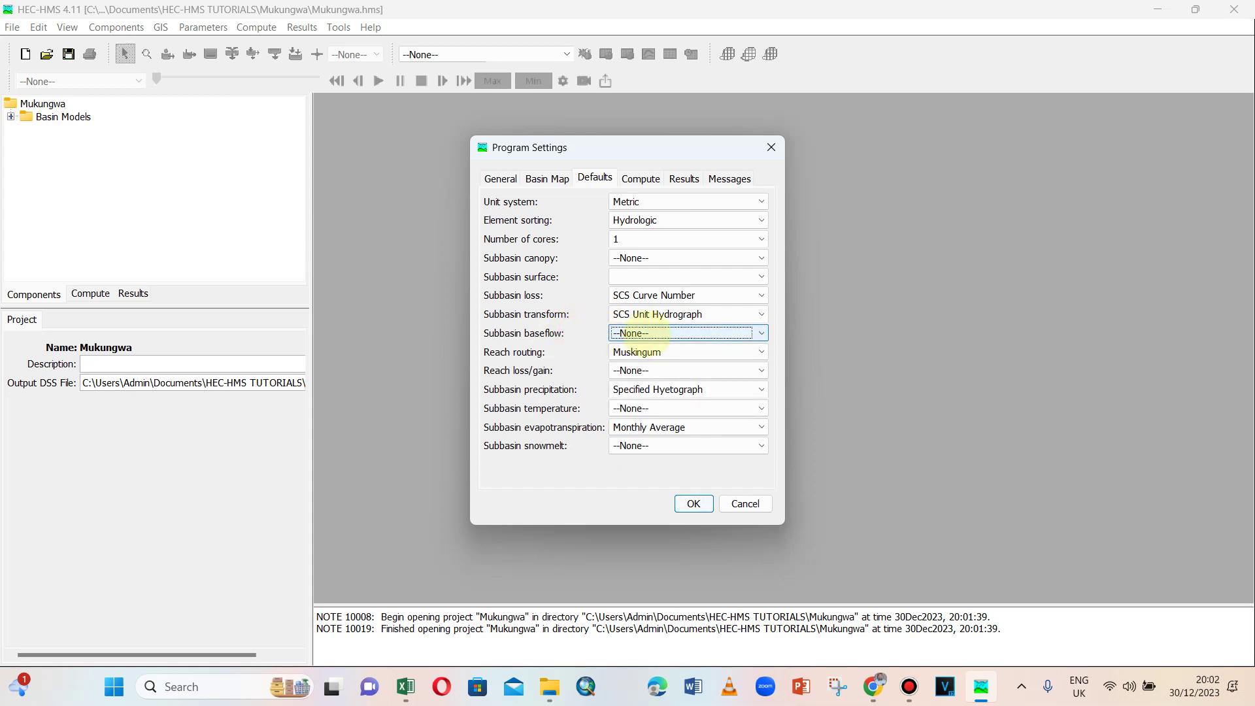
left_click(693, 504)
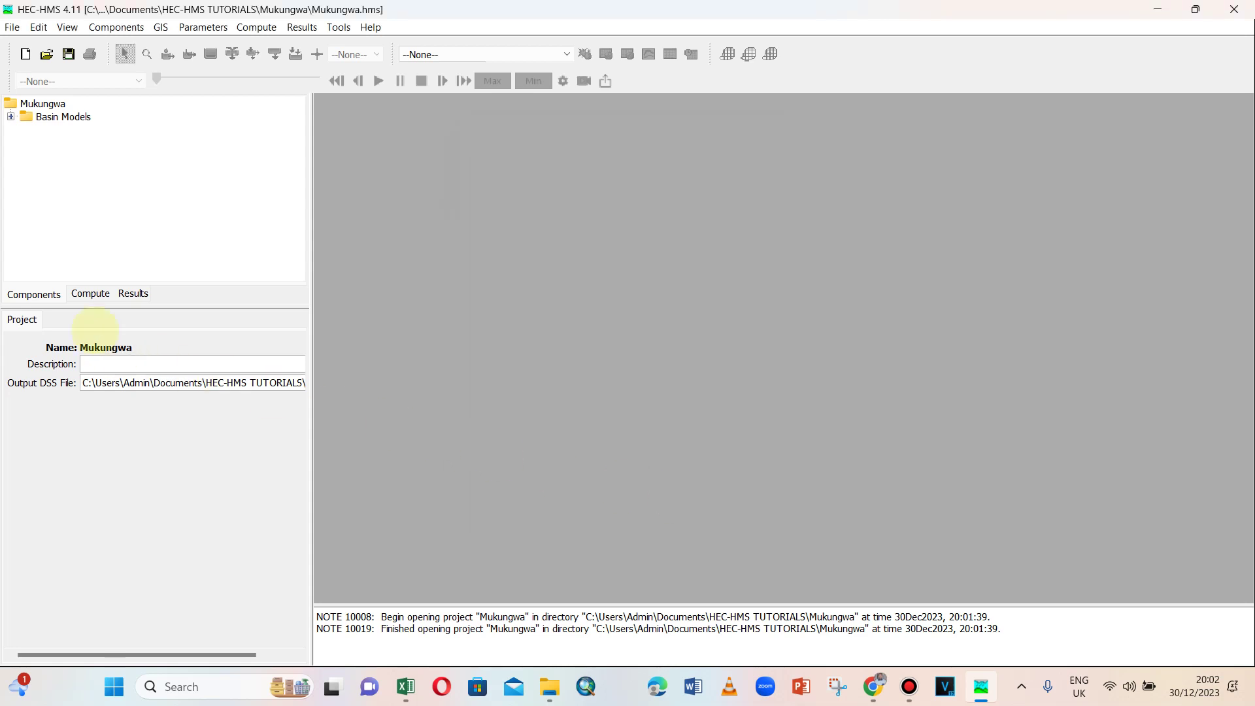
Open Basin 1 and place a subbasin element named Subbasin-1 in its basin map.
left_click(10, 116)
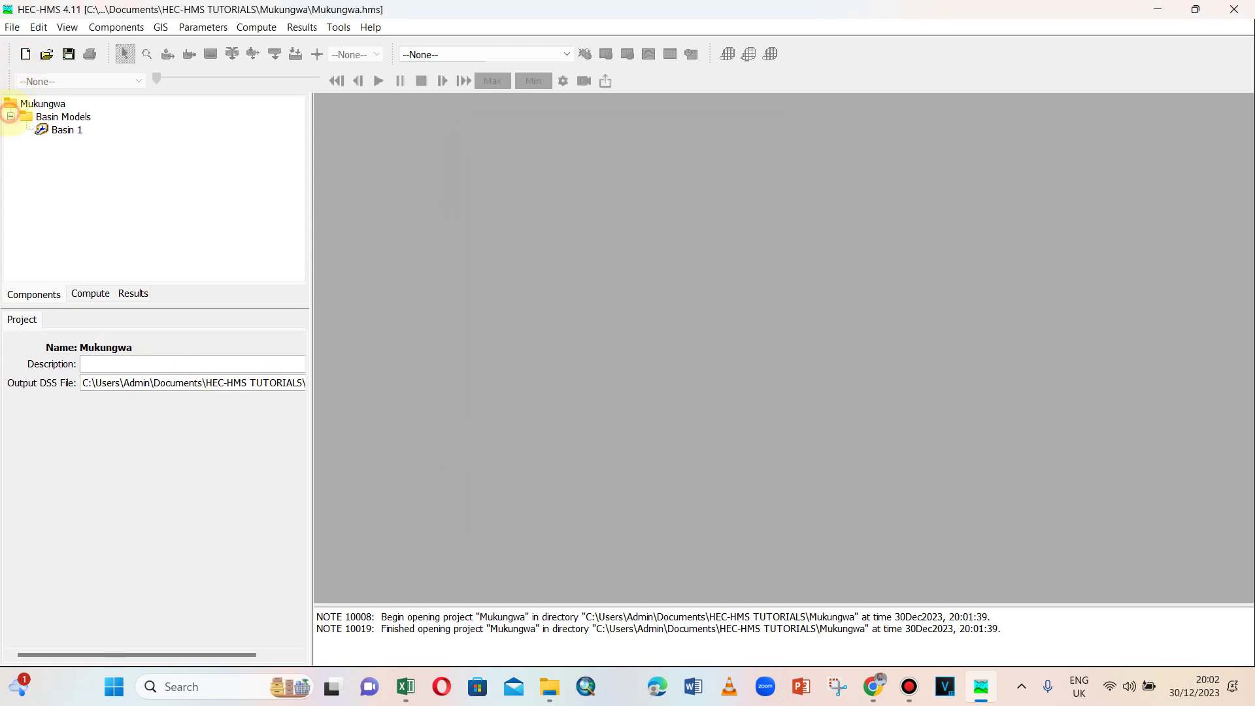
left_click(57, 130)
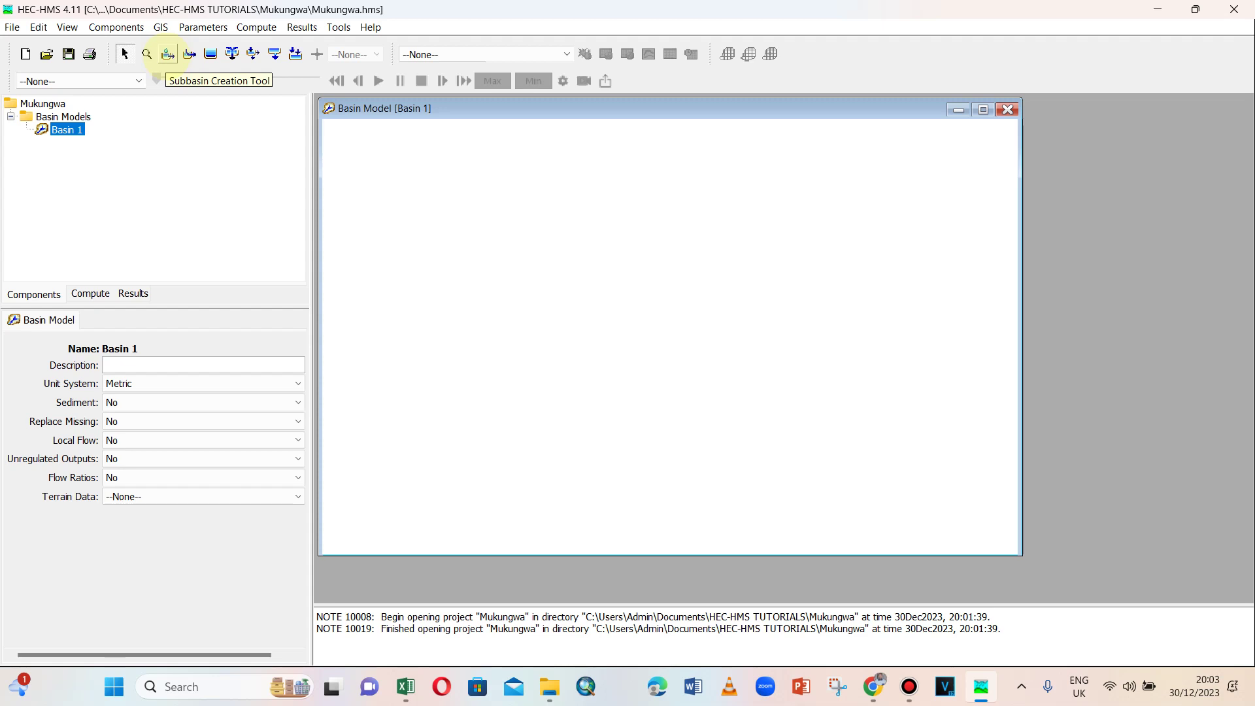
left_click(167, 54)
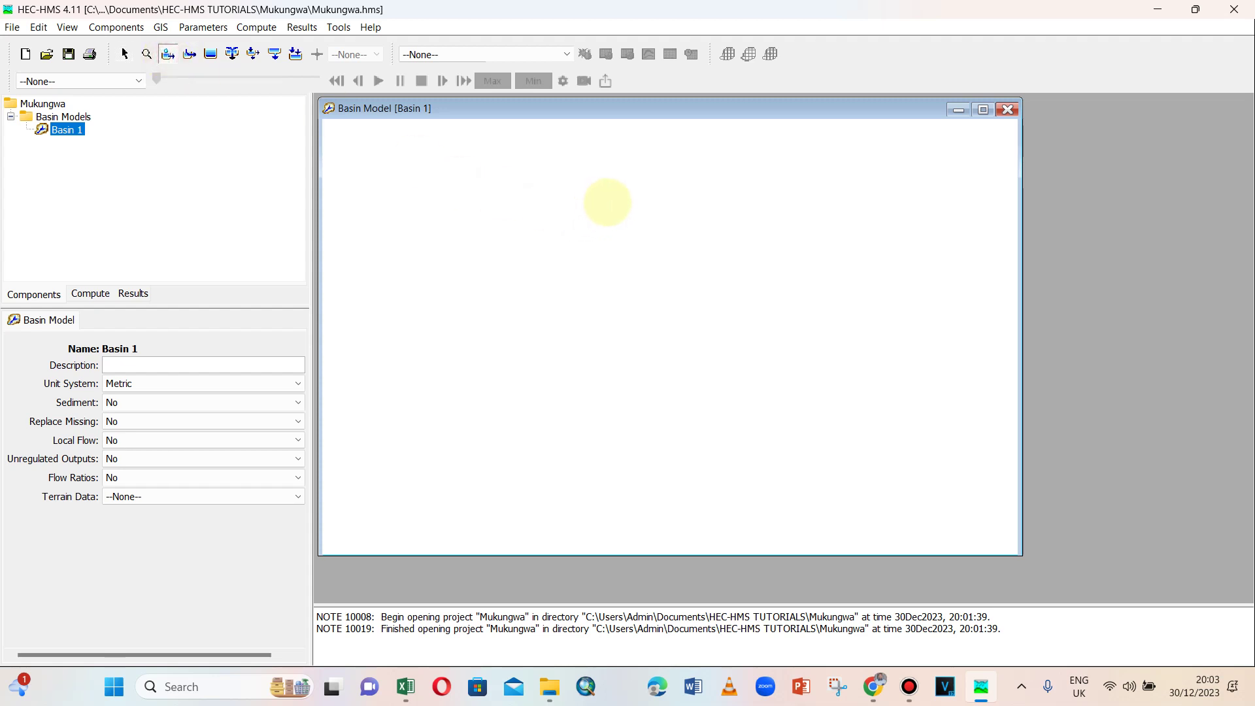
left_click(608, 201)
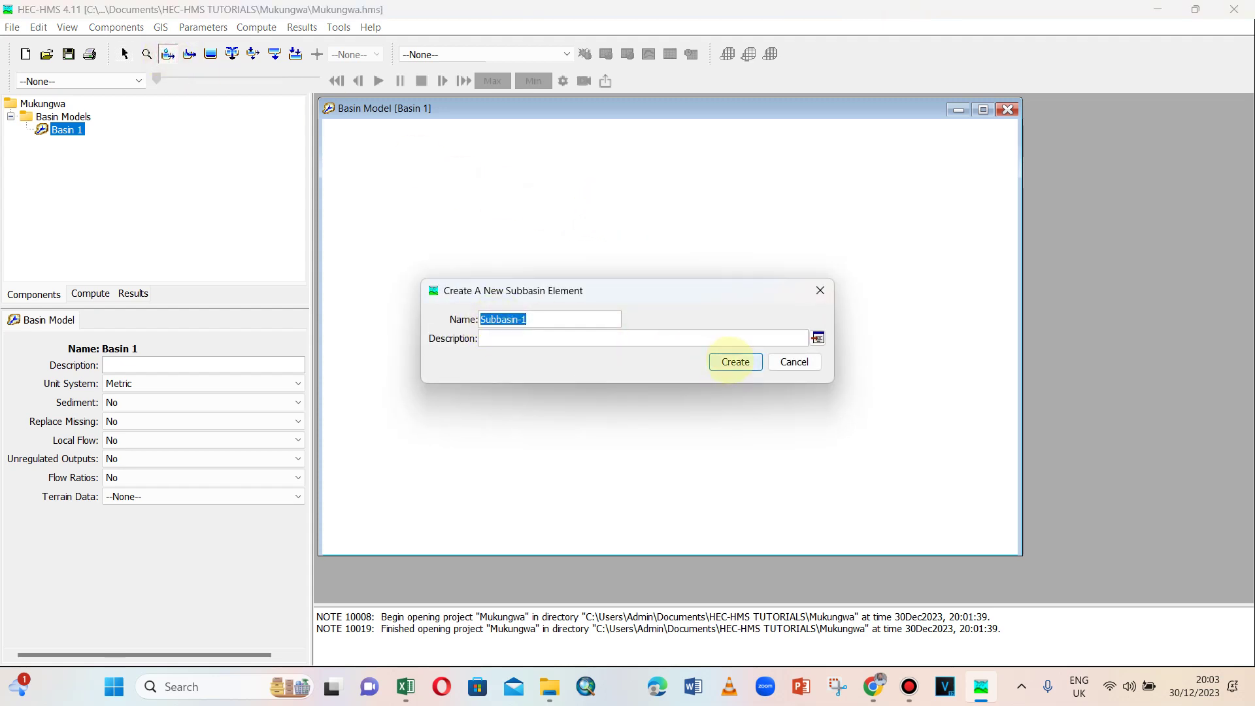
left_click(735, 361)
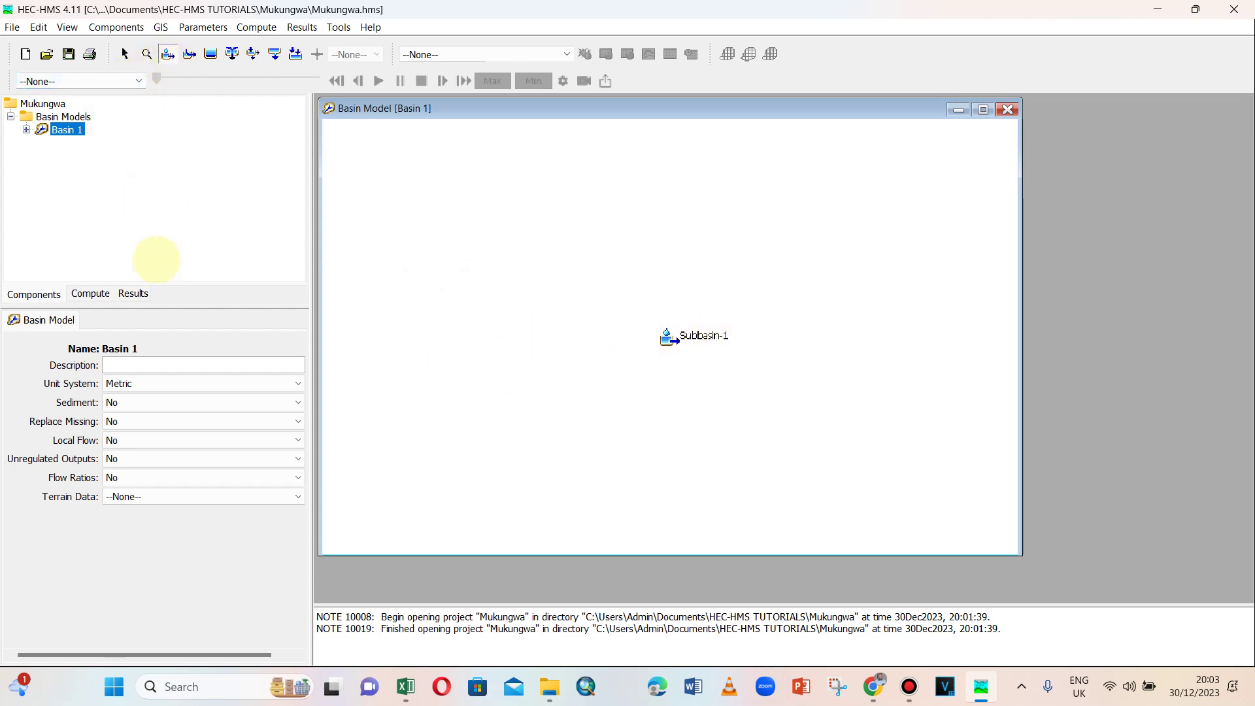
Expand Basin 1 down to the subbasin's methods and open the properties of Subbasin-1.
left_click(27, 129)
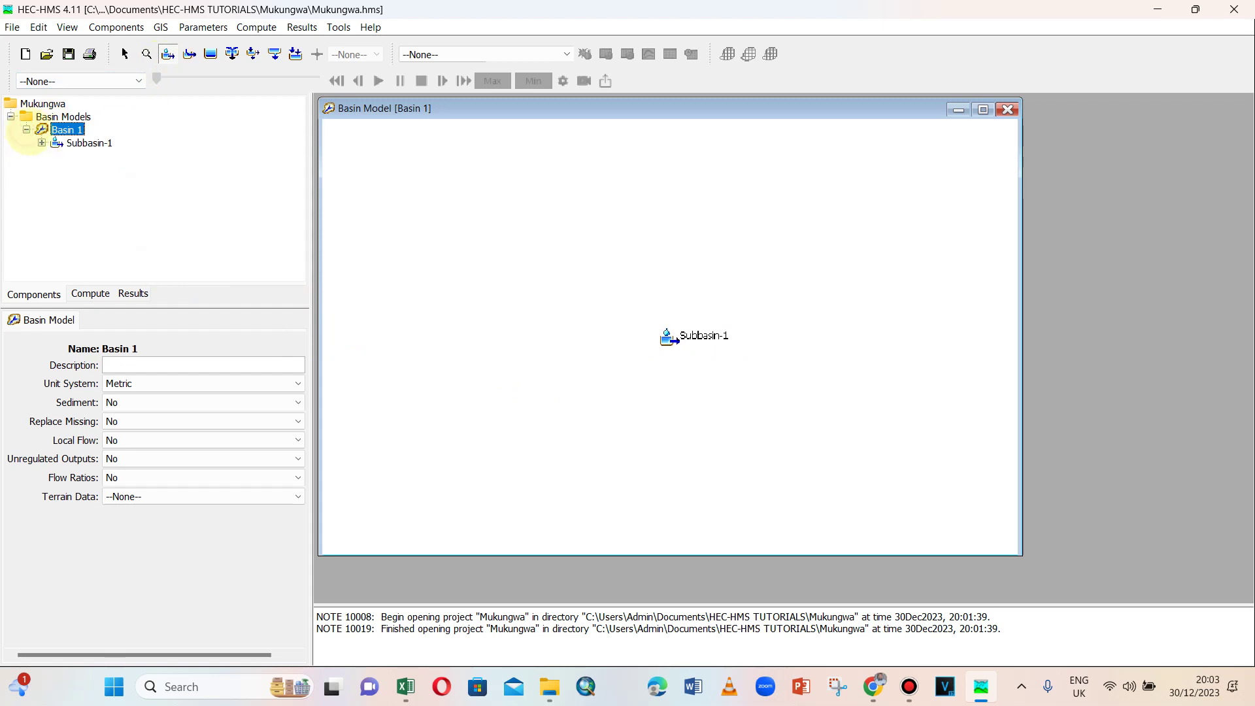
left_click(42, 142)
left_click(89, 142)
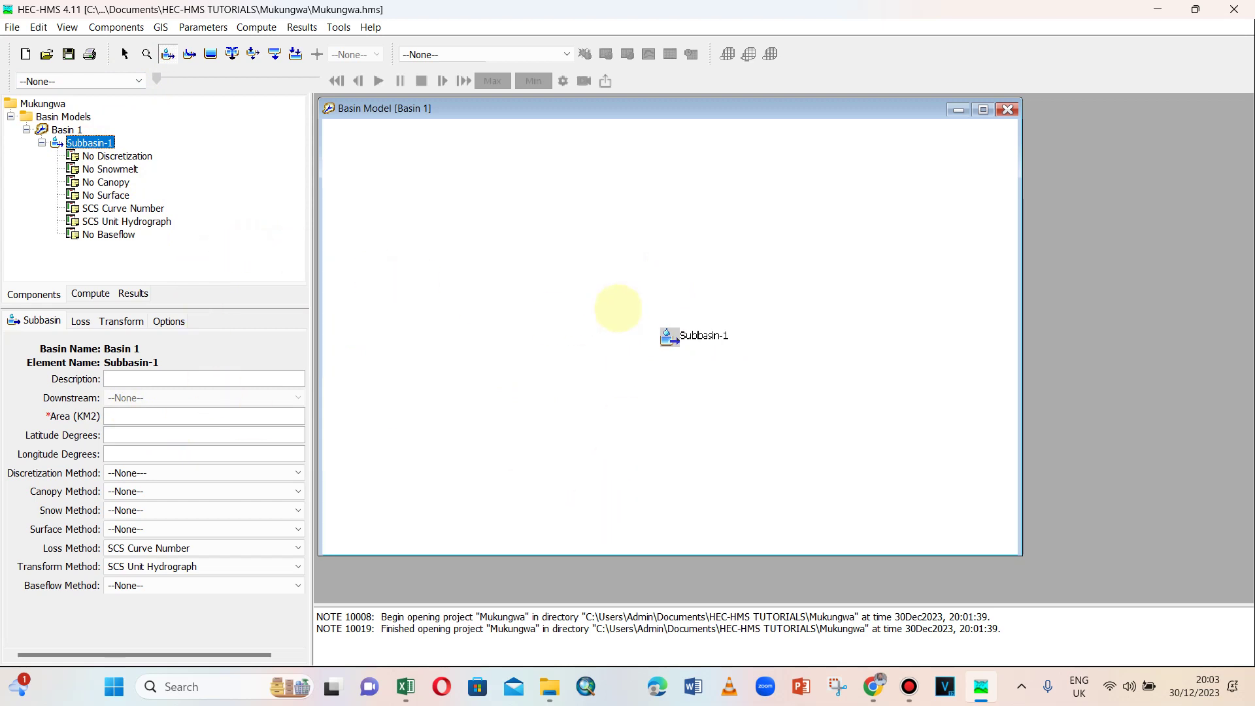
Draw a reach named Reach-1 from Subbasin-1 diagonally down and to the left in the basin map.
left_click(189, 54)
left_click_drag(667, 340, 573, 443)
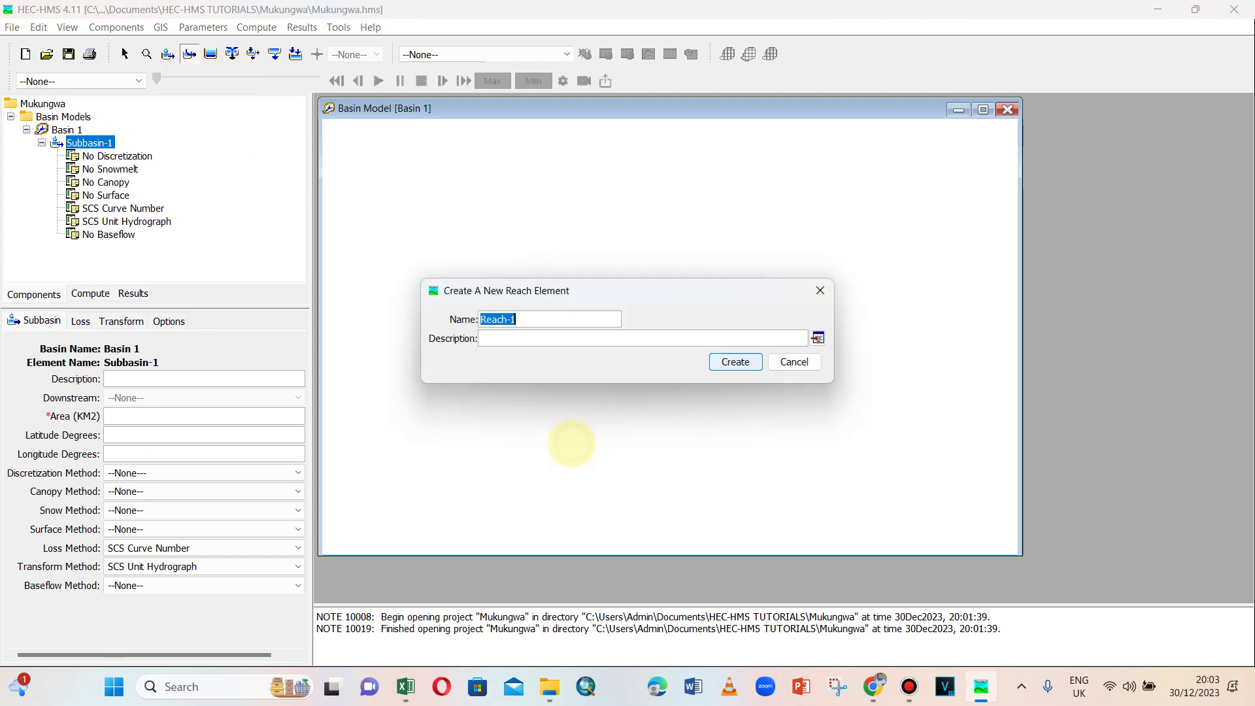
left_click(751, 361)
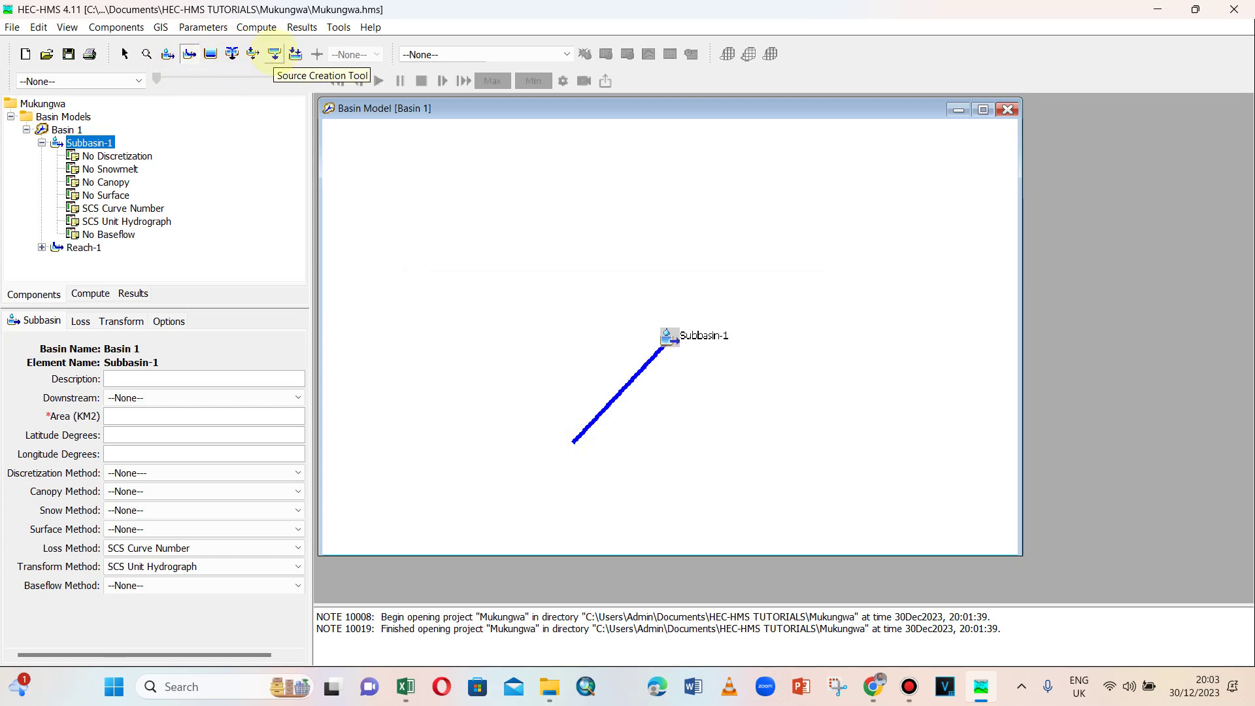
Place a sink element named Sink-1 at the lower end of the reach and save the project.
left_click(296, 54)
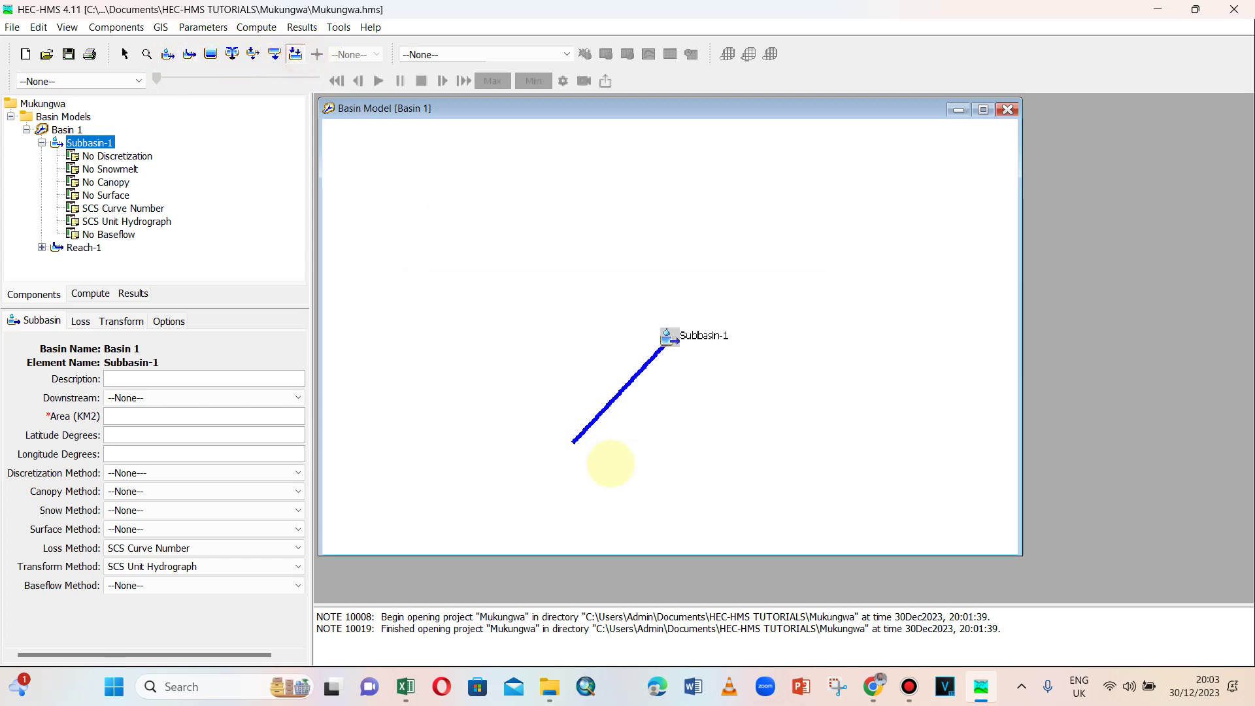
left_click(575, 443)
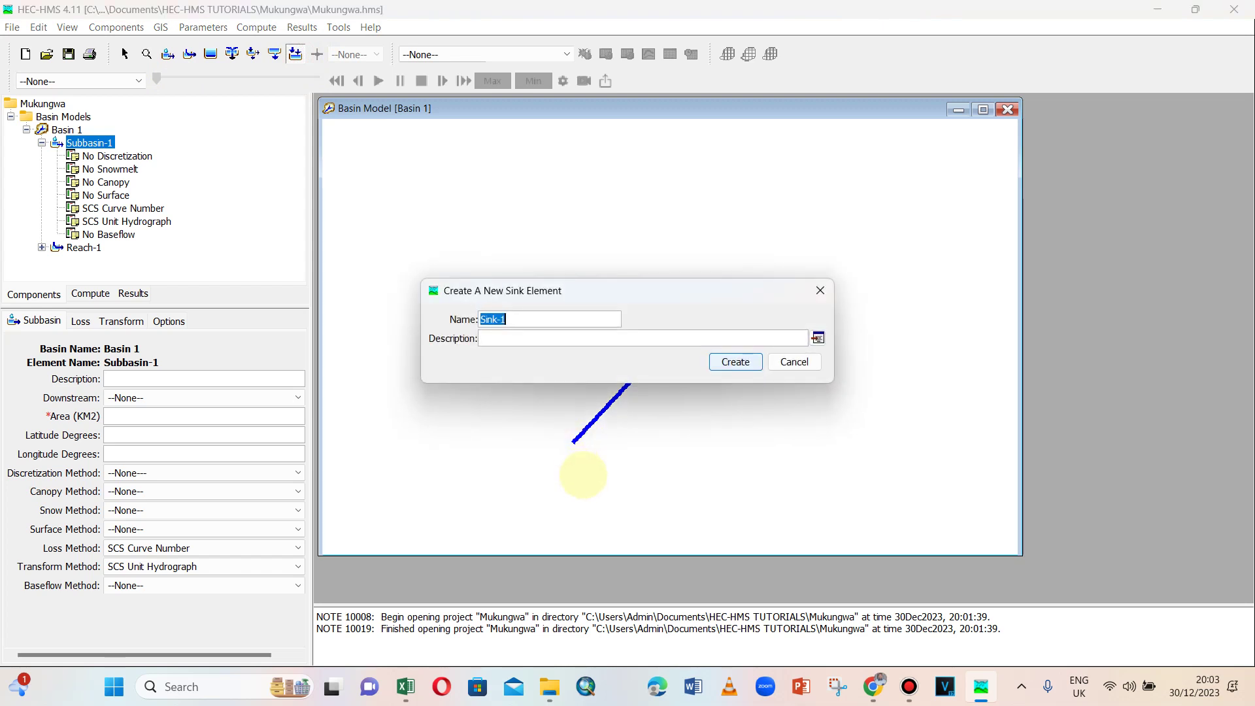
left_click(730, 361)
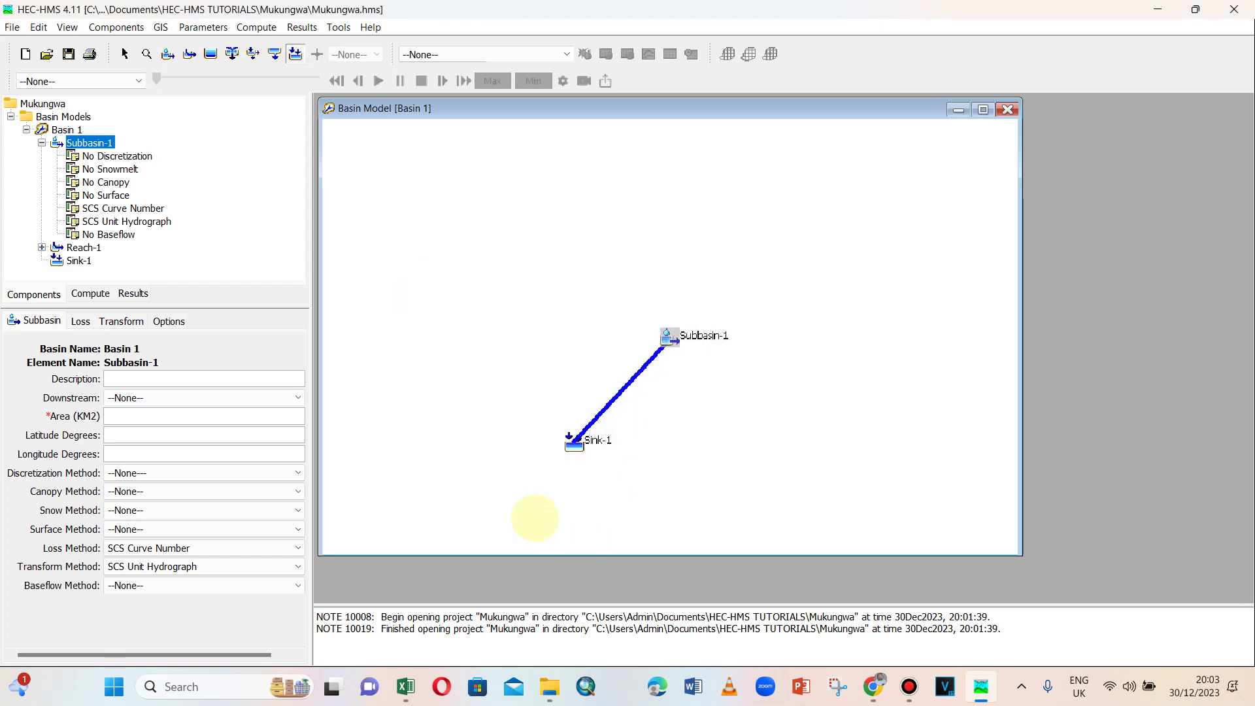
left_click(68, 55)
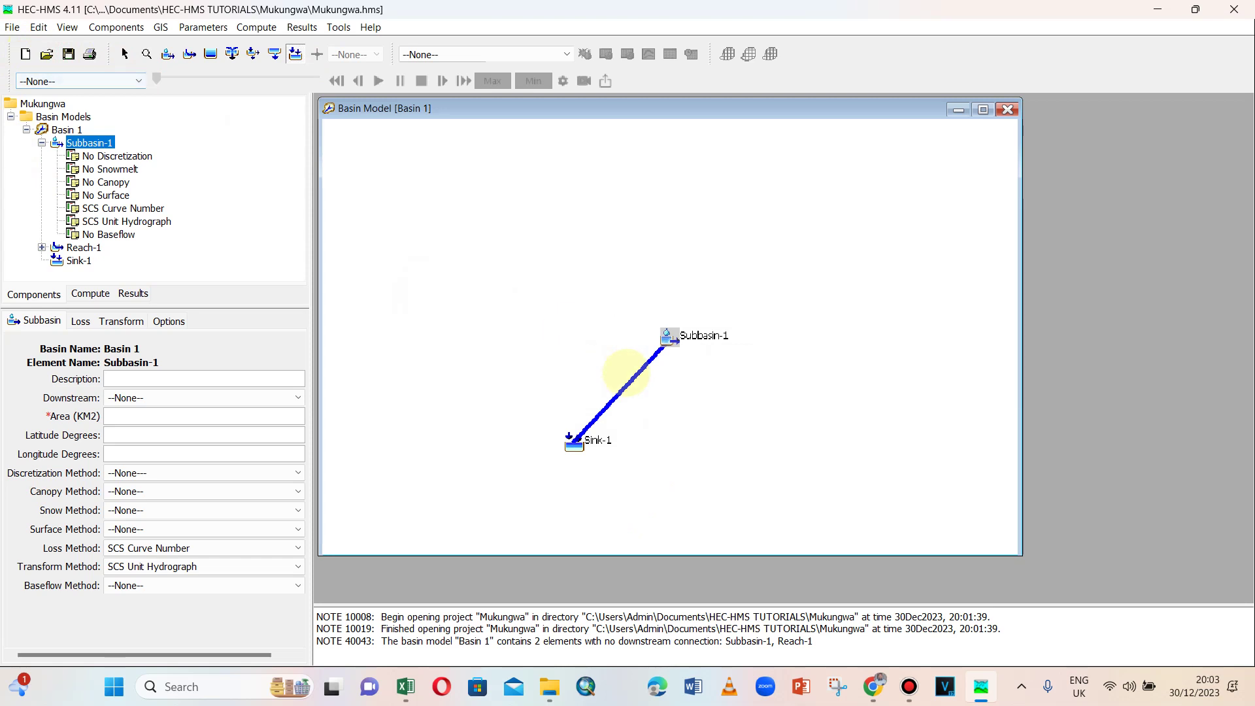
Set the downstream element of Subbasin-1 to Reach-1 and save the project.
left_click(125, 54)
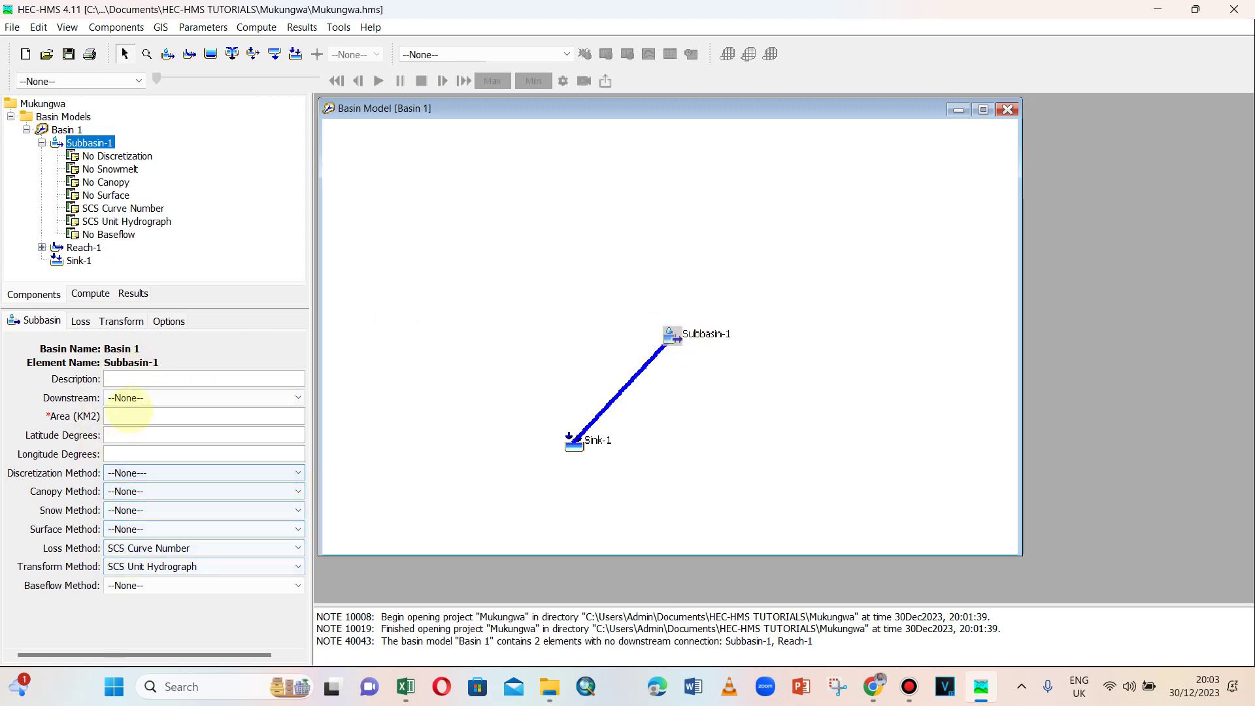
left_click(137, 398)
left_click(141, 426)
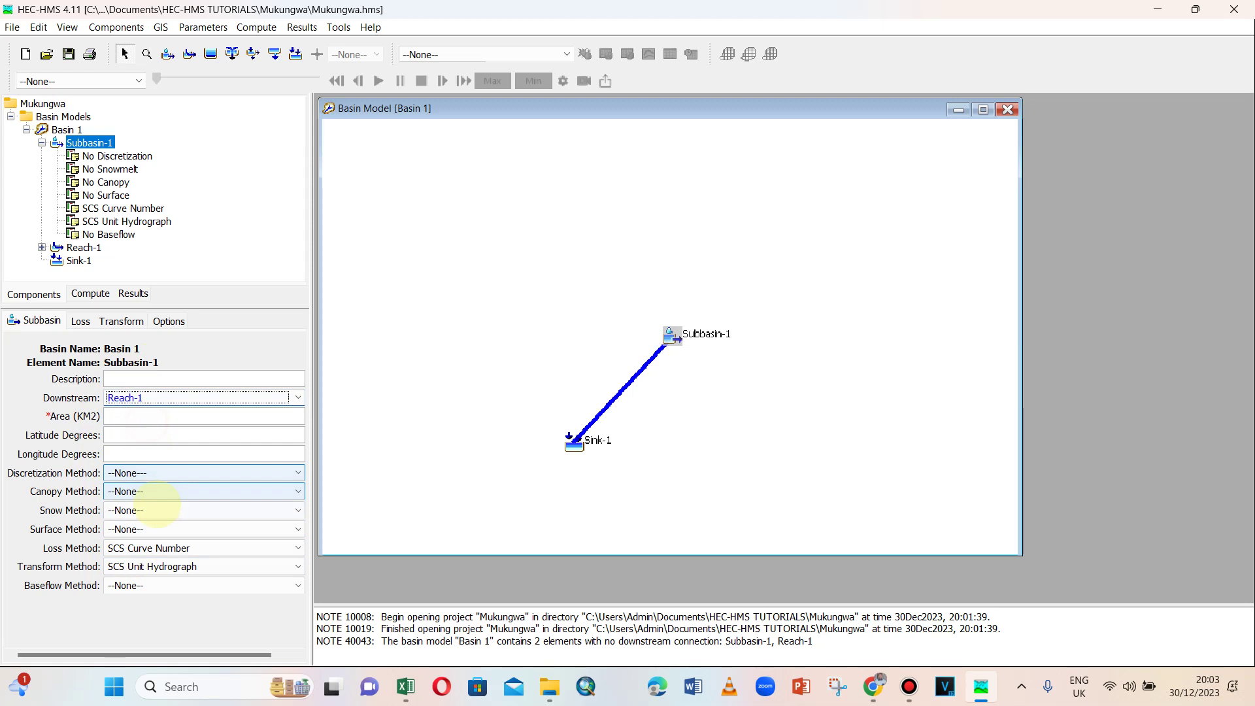
left_click(68, 54)
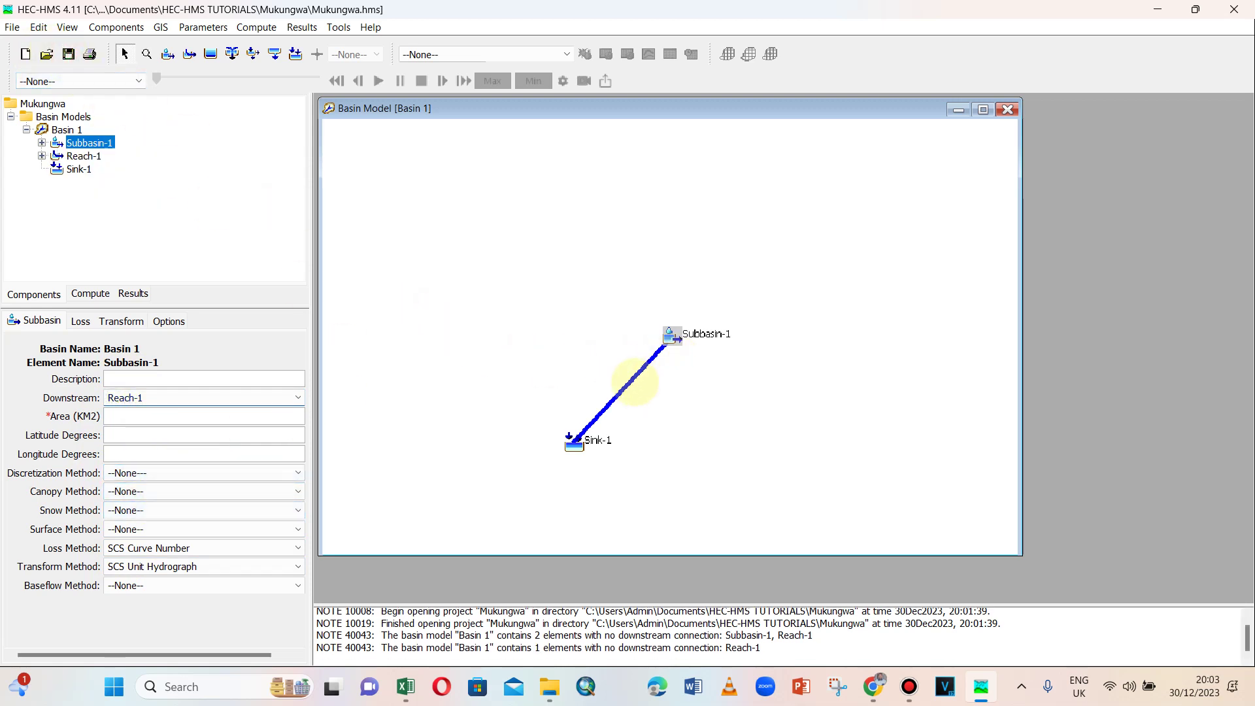
Set the downstream element of Reach-1 to Sink-1 and save the project.
left_click(635, 377)
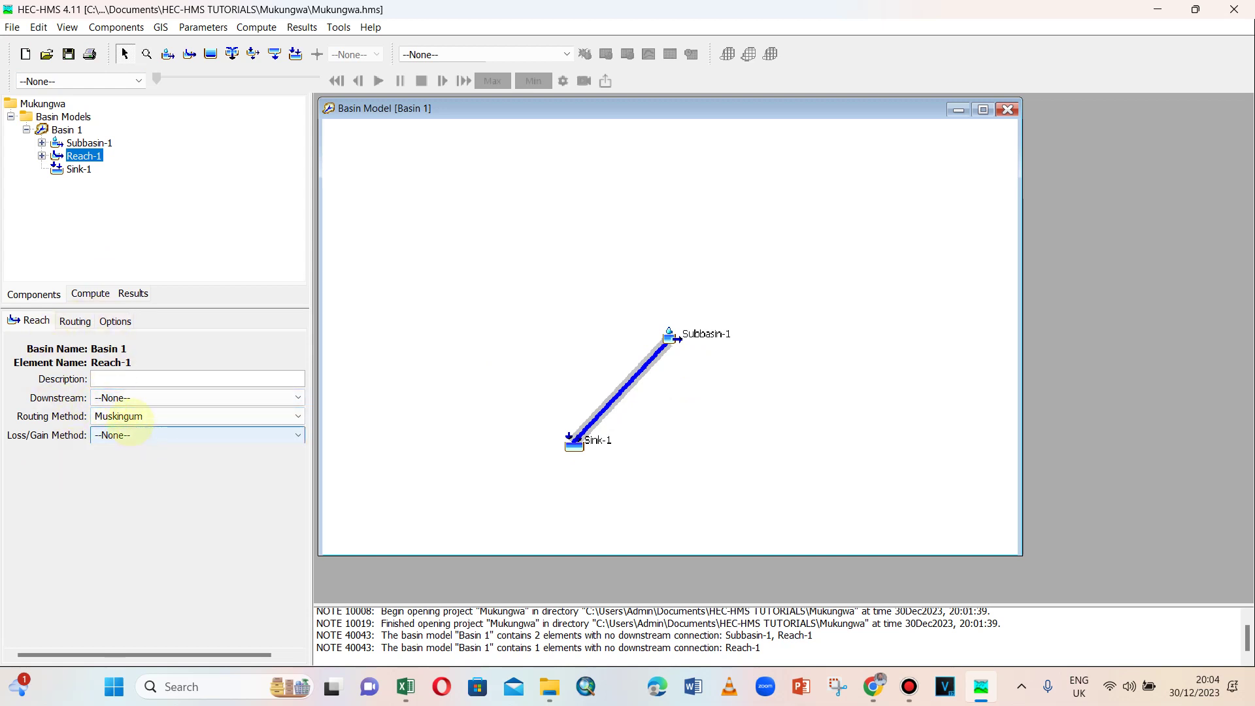
left_click(145, 397)
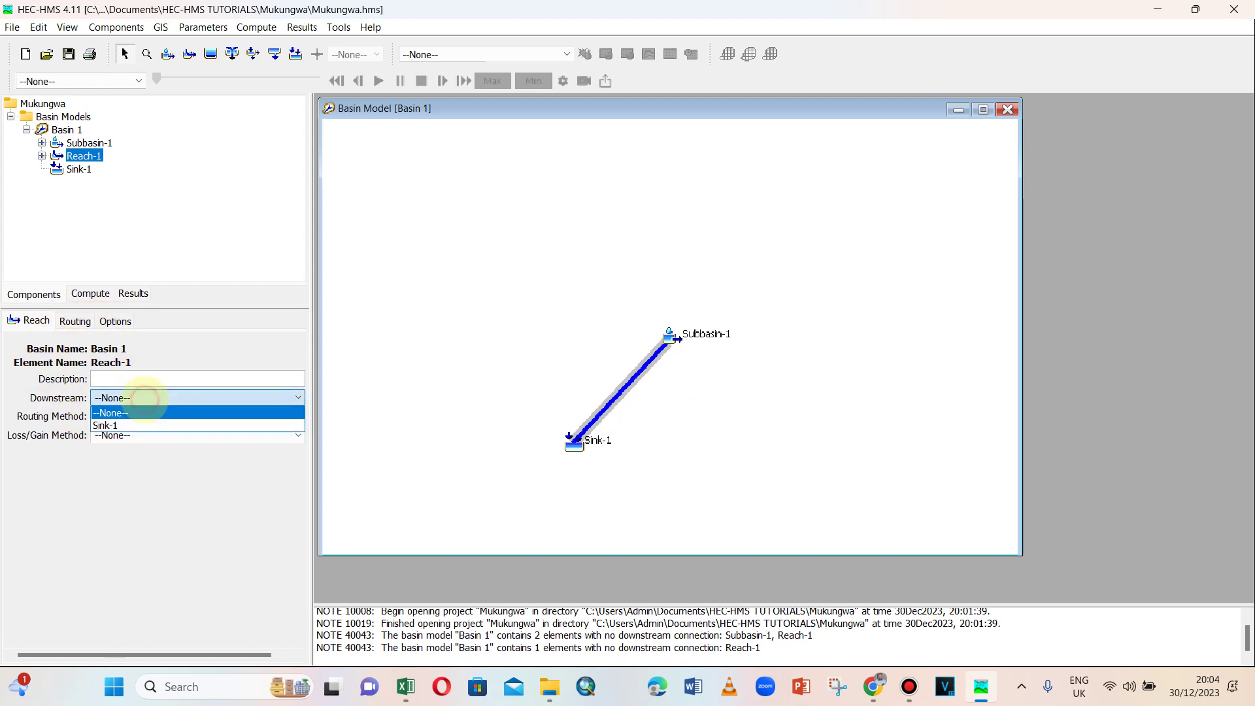
left_click(140, 425)
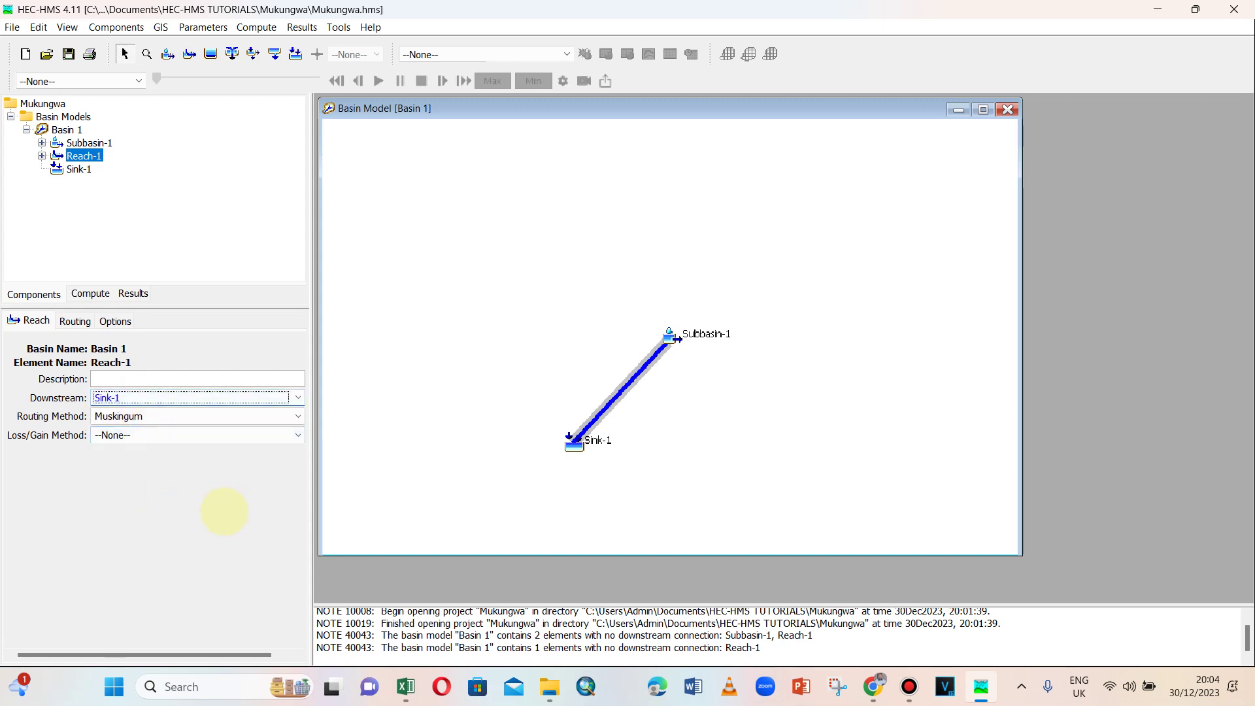
left_click(68, 54)
View the properties of Sink-1 and shift the position of Subbasin-1 slightly in the basin map.
left_click(587, 456)
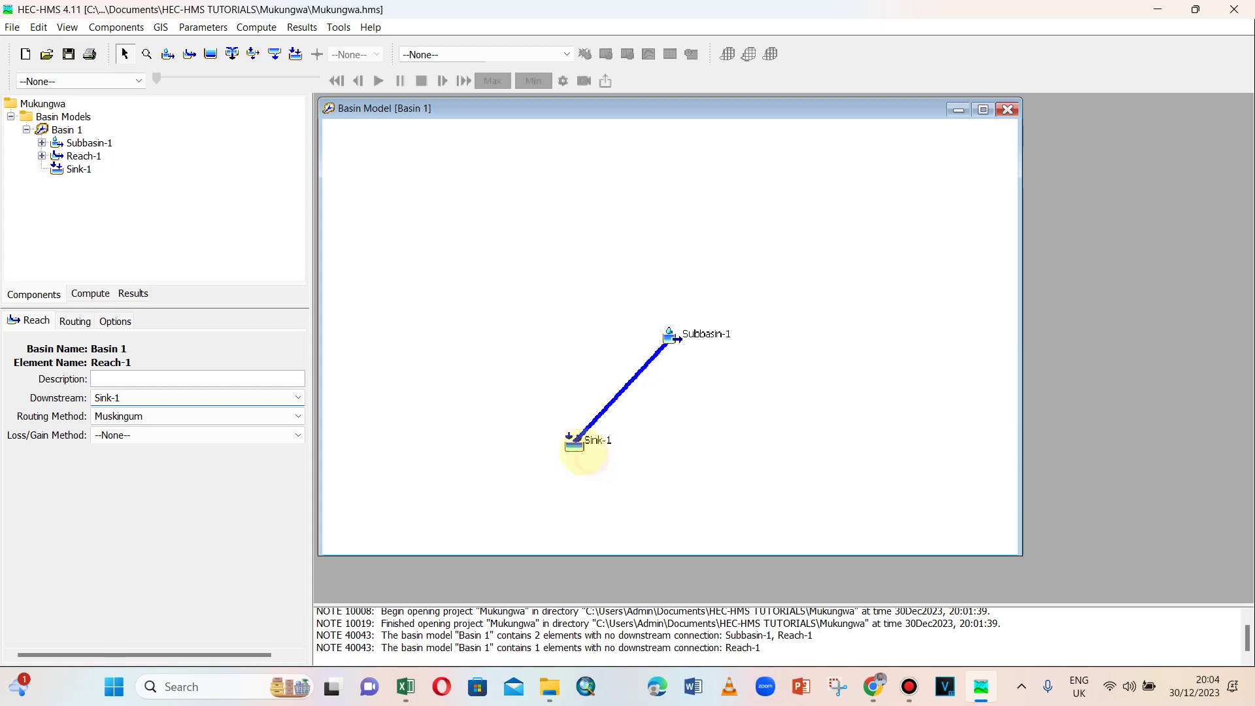
left_click(573, 442)
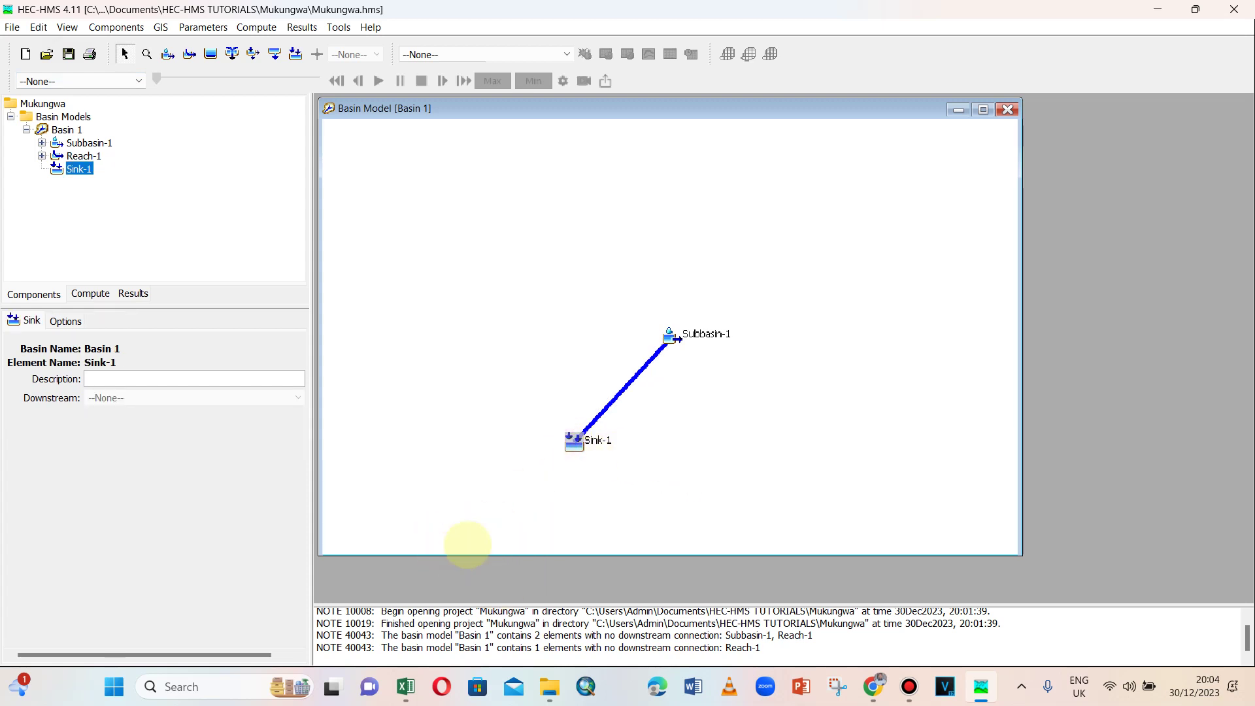
left_click(662, 426)
left_click(671, 336)
mouse_move(671, 336)
left_mouse_down()
mouse_move(698, 331)
mouse_move(654, 328)
mouse_move(667, 337)
left_mouse_up()
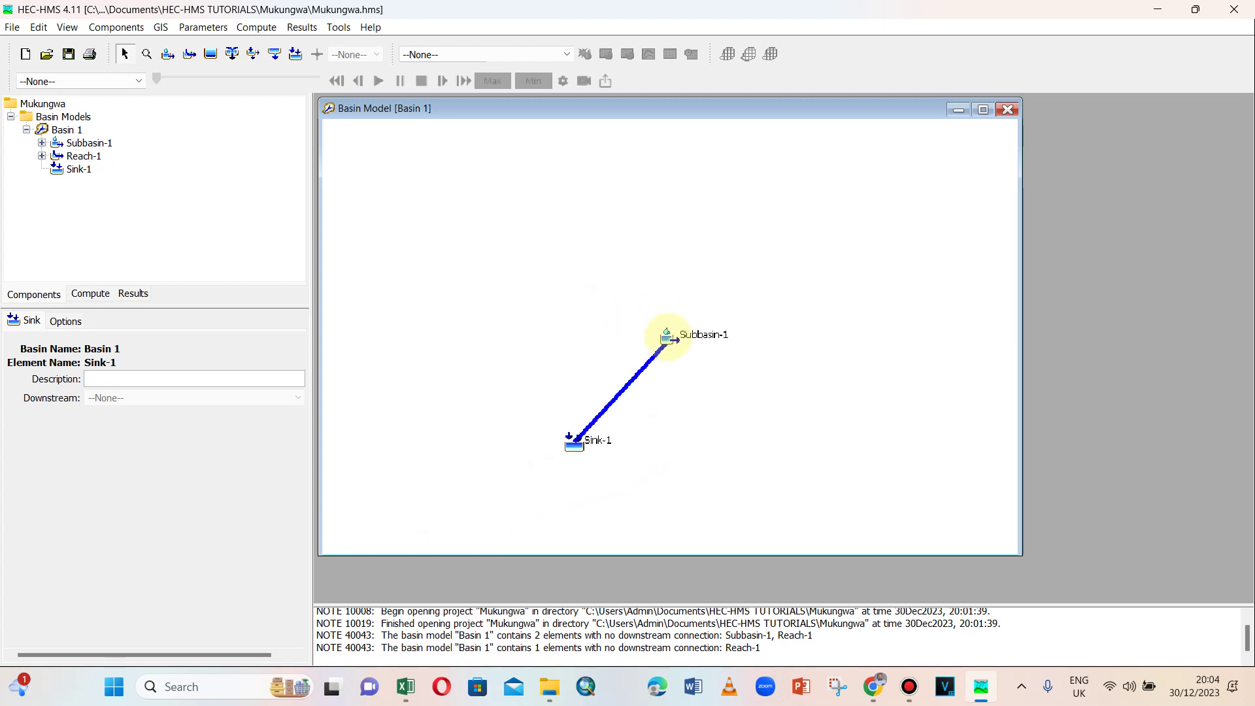
left_click(642, 365)
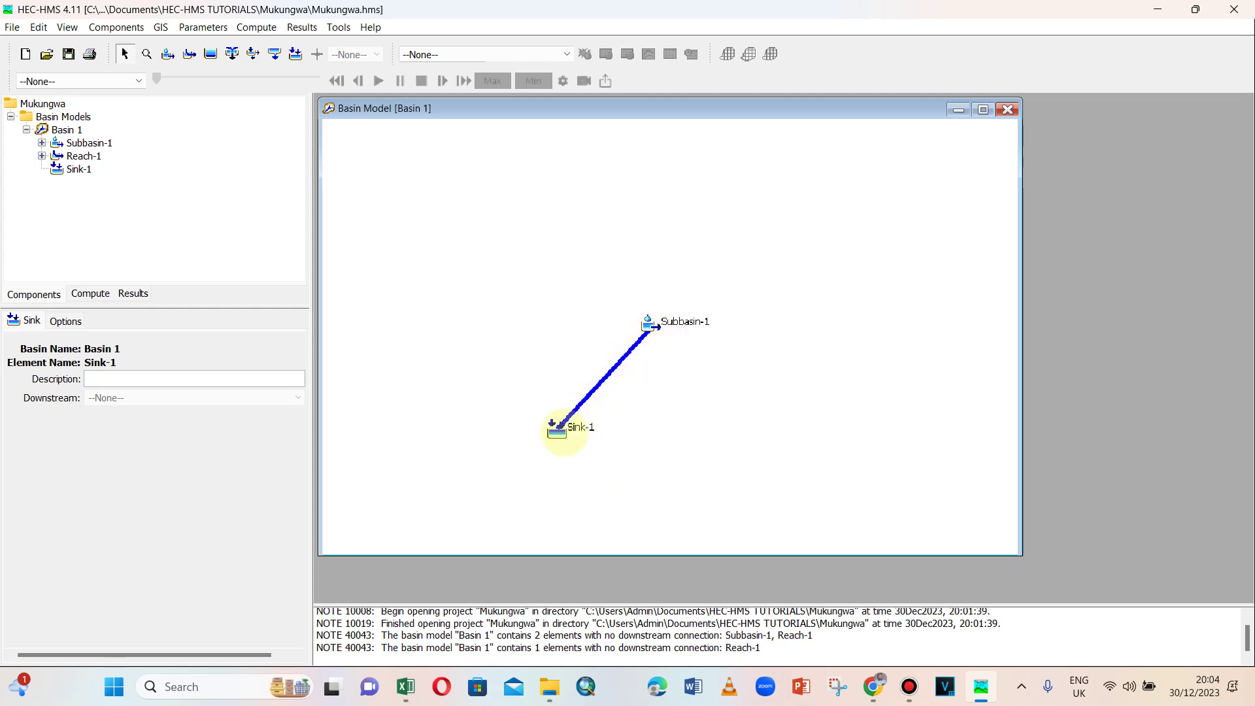
Review the downstream connections and methods of Subbasin-1 and Reach-1, including the reach's Muskingum routing parameters.
left_click(656, 321)
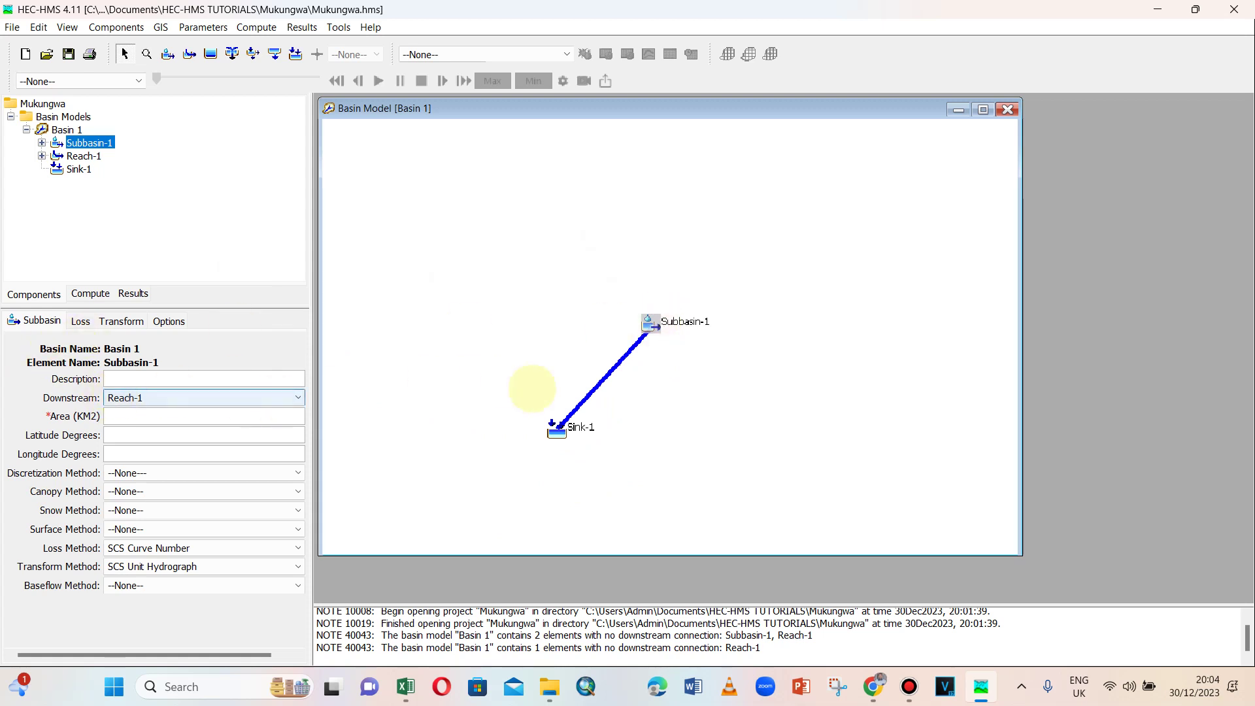
left_click(605, 377)
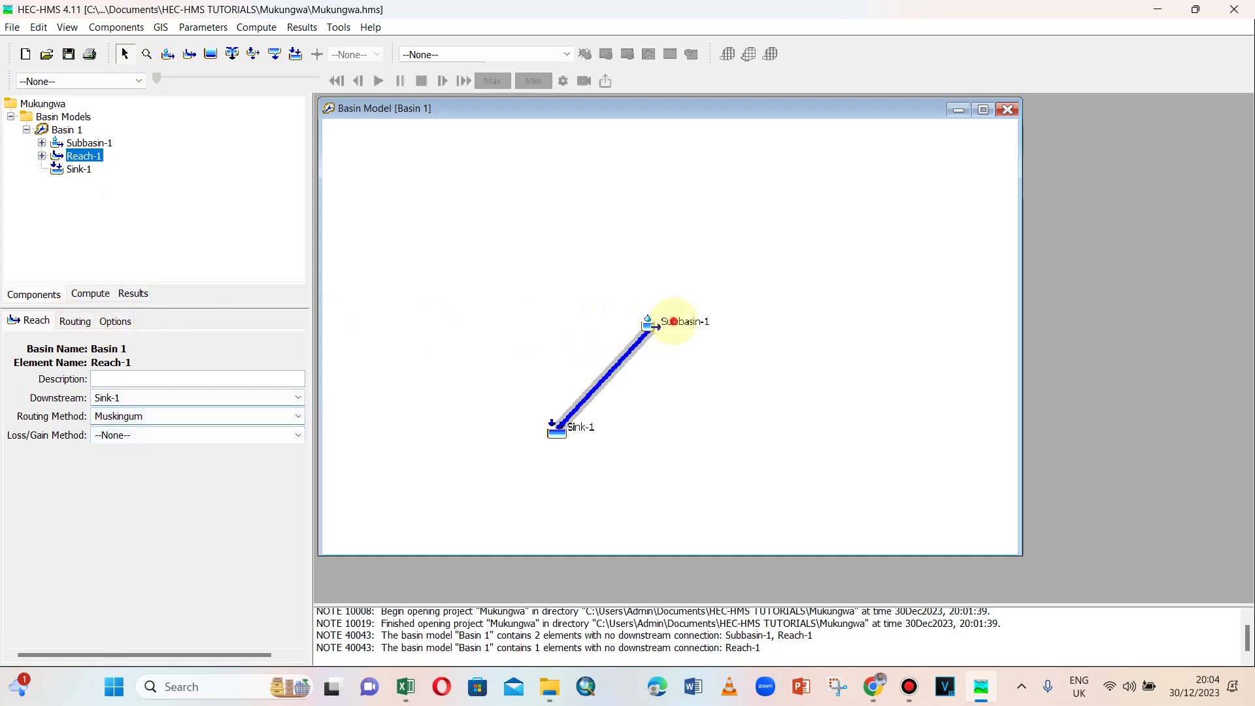
left_click(673, 321)
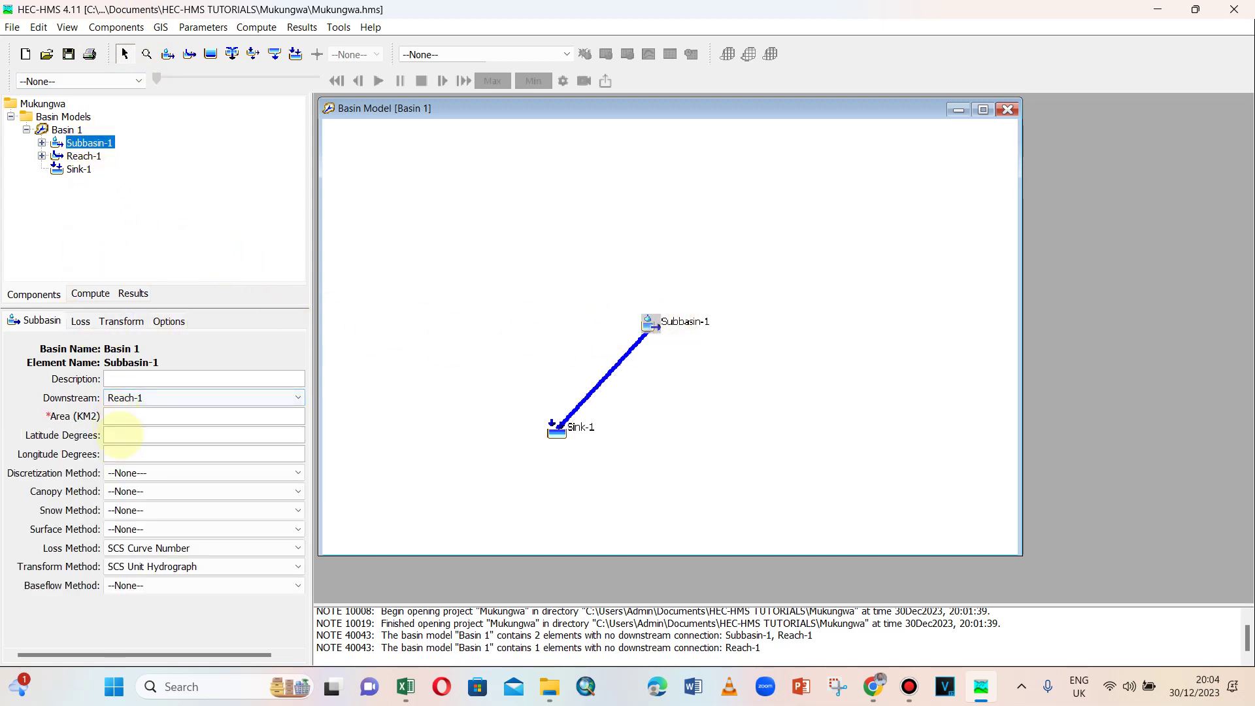
left_click(84, 156)
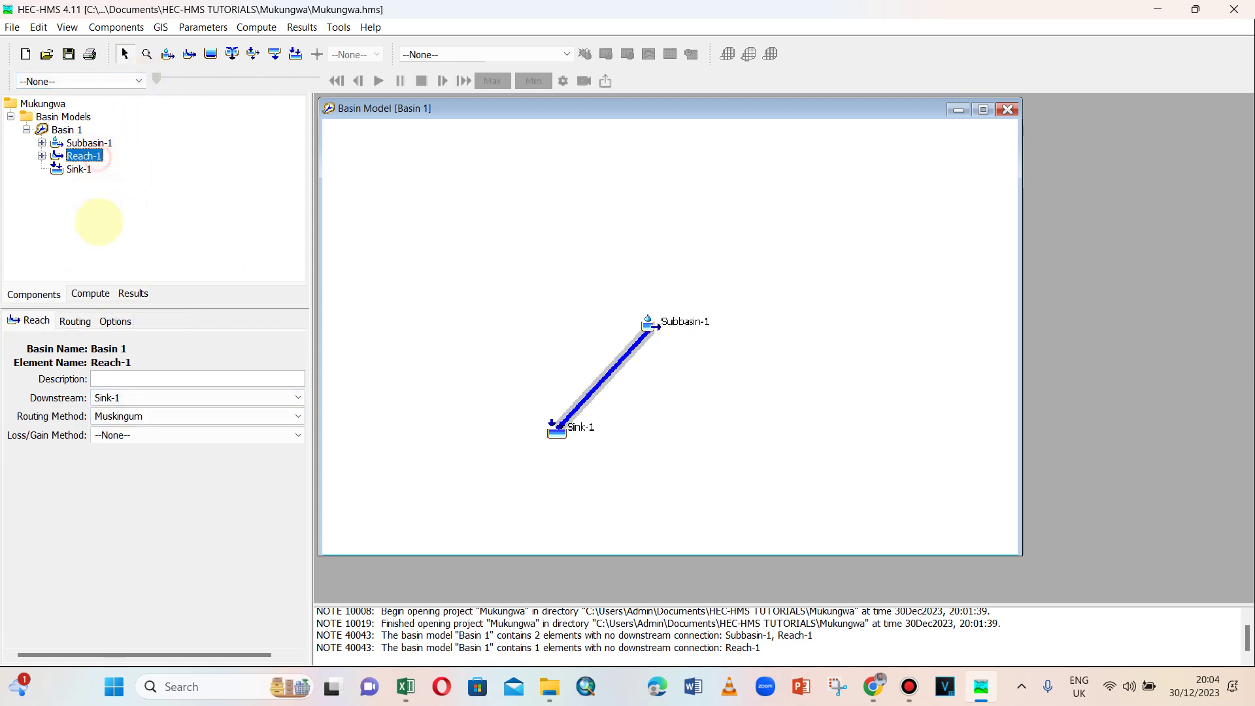
left_click(77, 321)
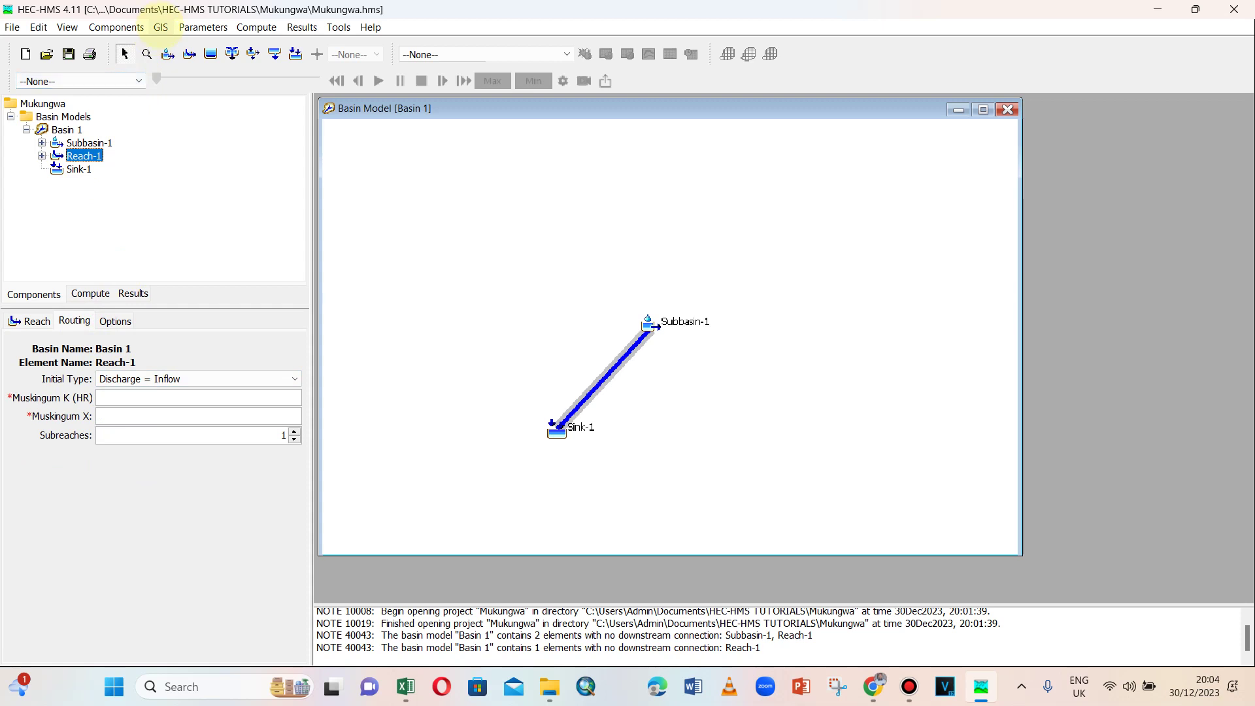
left_click(117, 28)
left_click(152, 28)
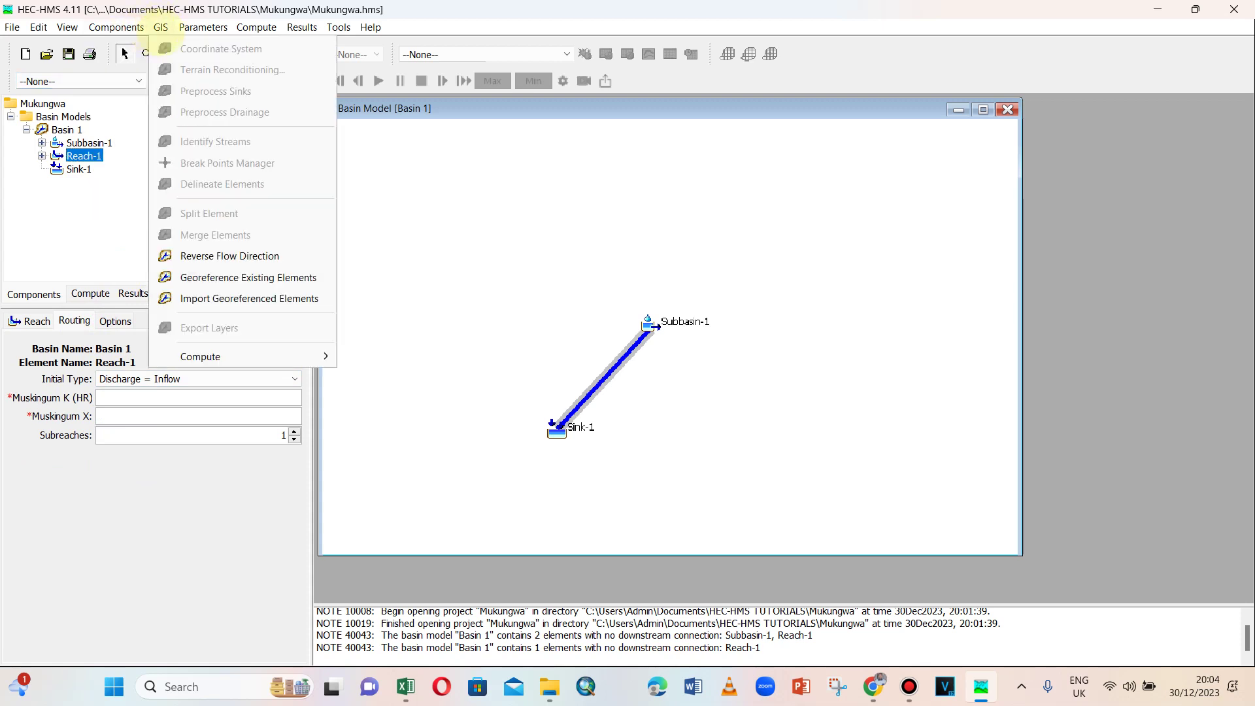
left_click(202, 28)
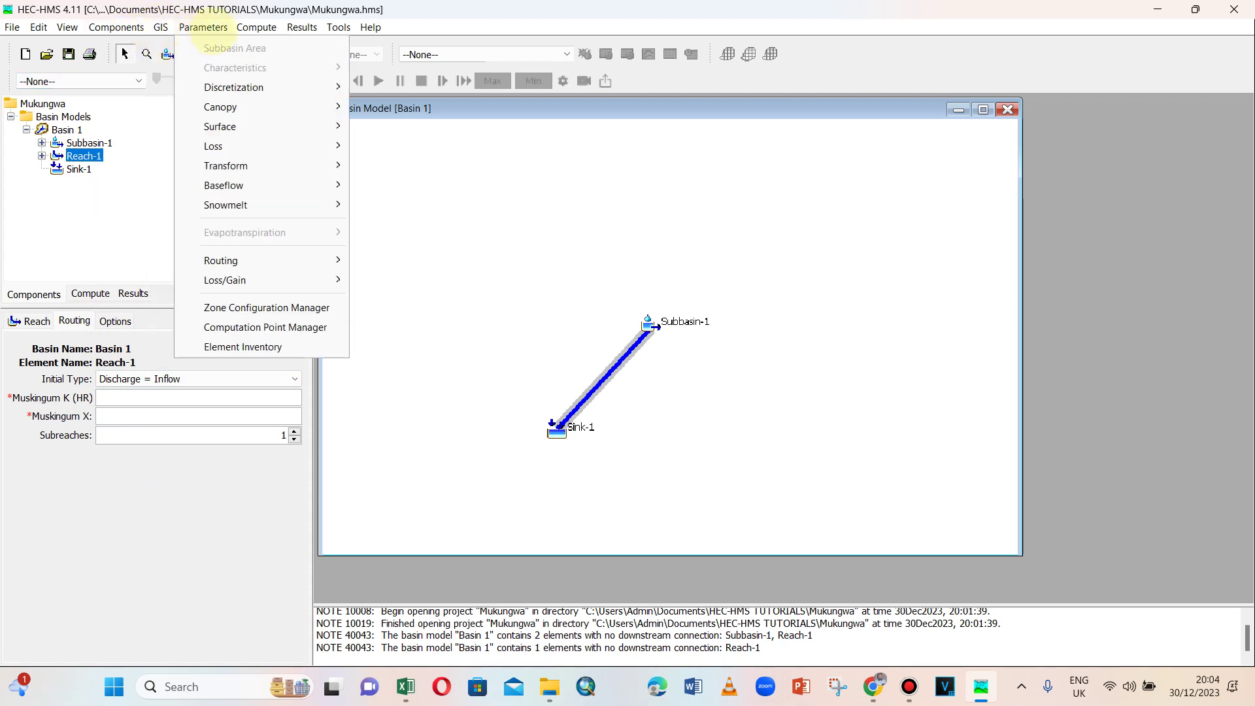
left_click(89, 143)
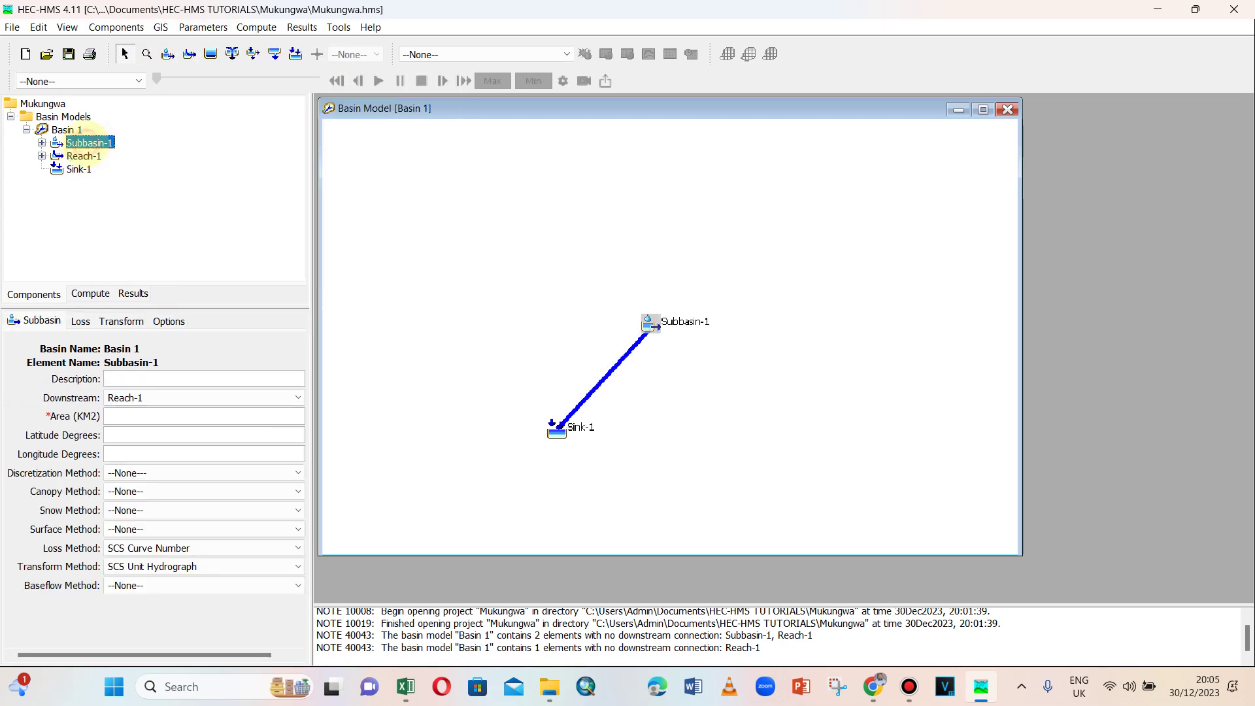
left_click(67, 130)
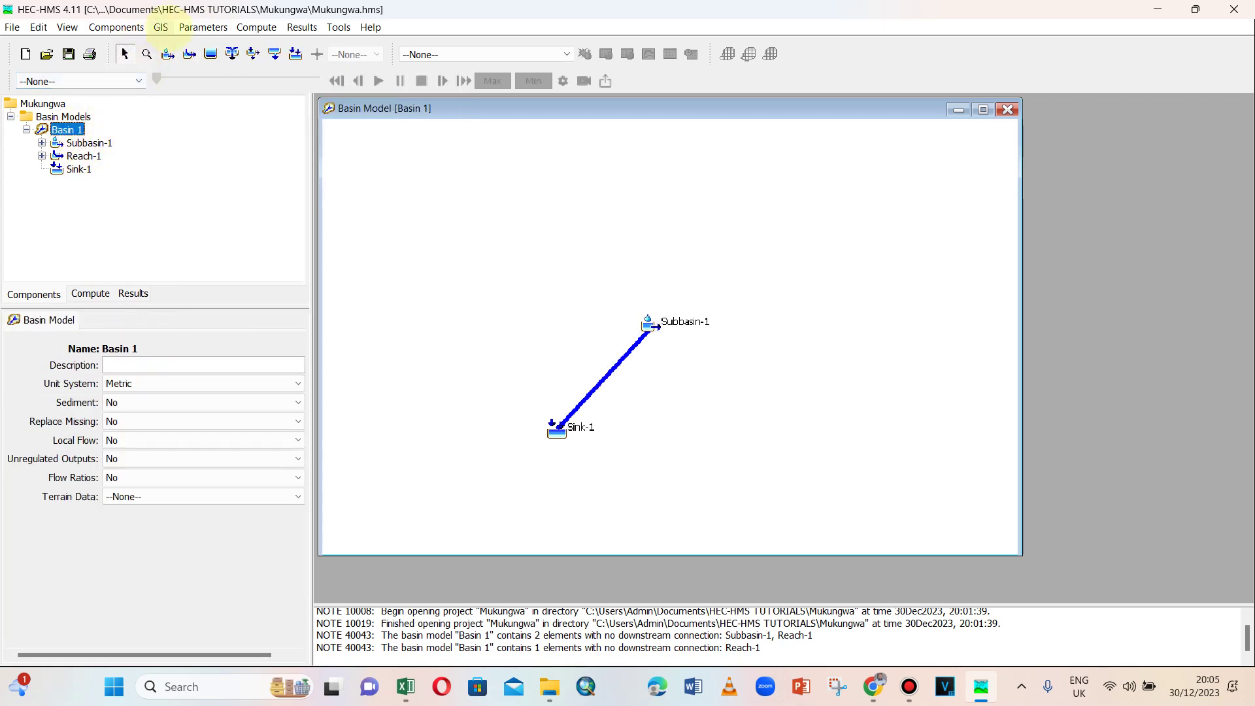
left_click(117, 27)
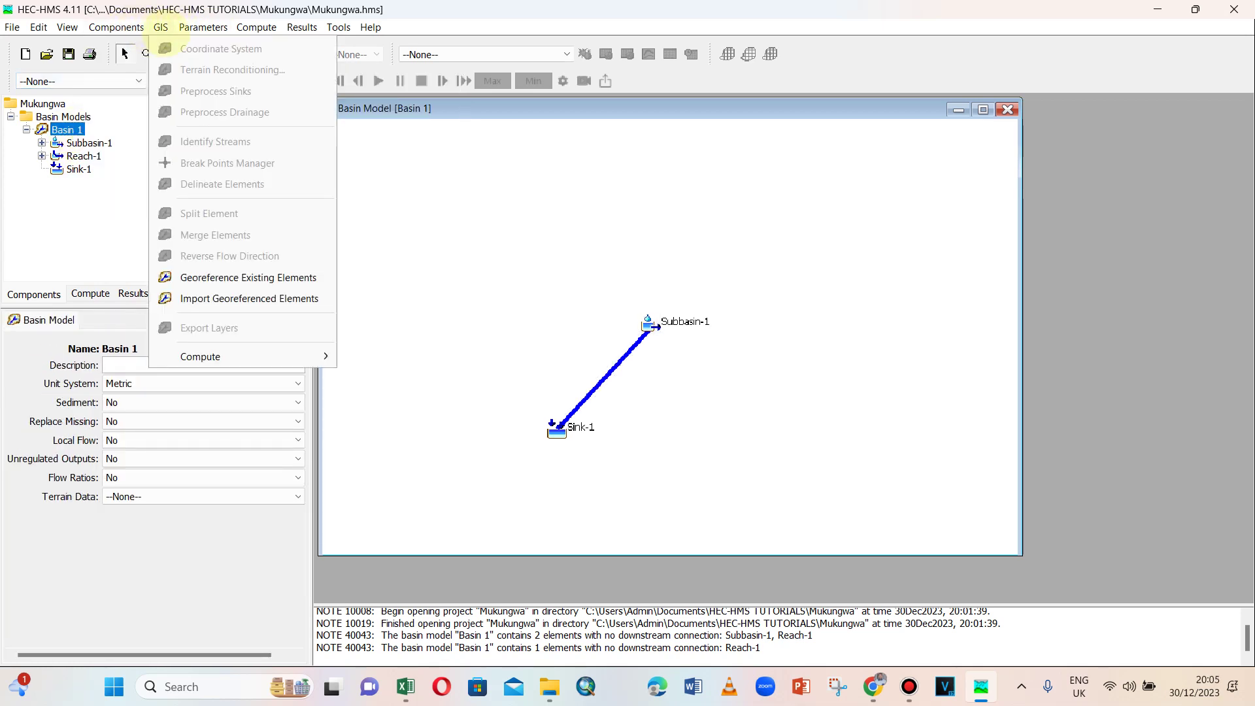
mouse_move(177, 31)
left_click(230, 49)
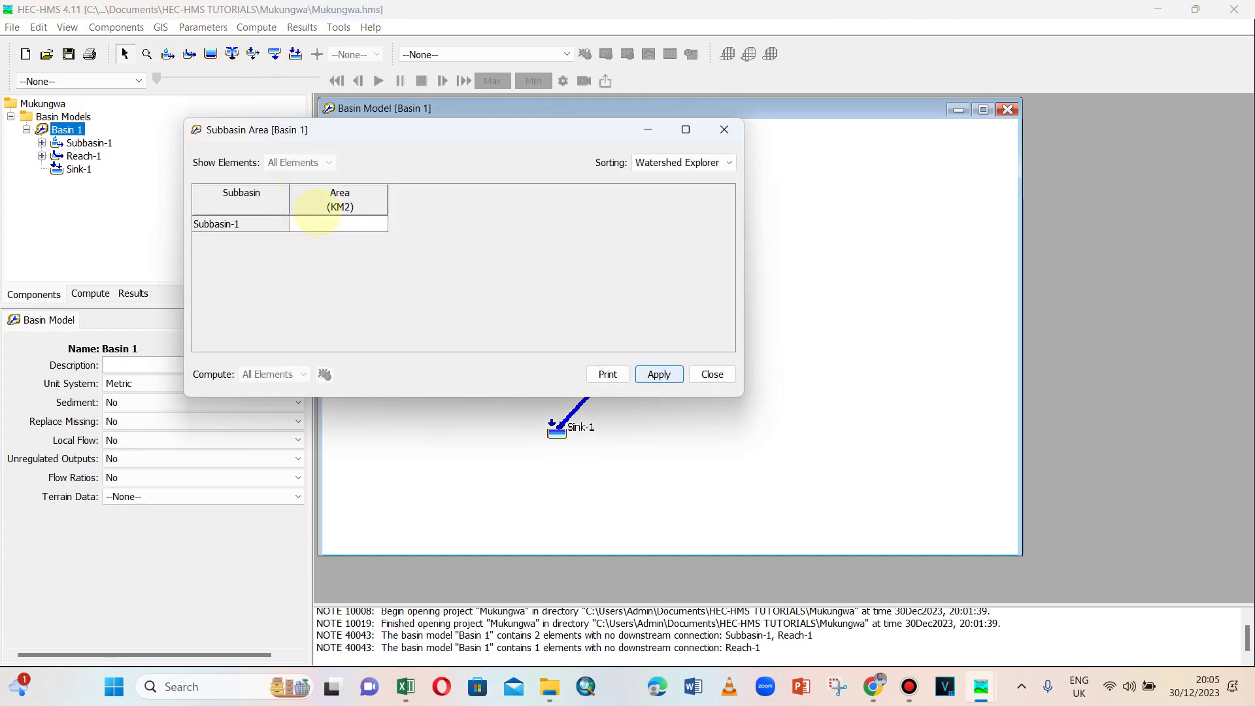
left_click(321, 223)
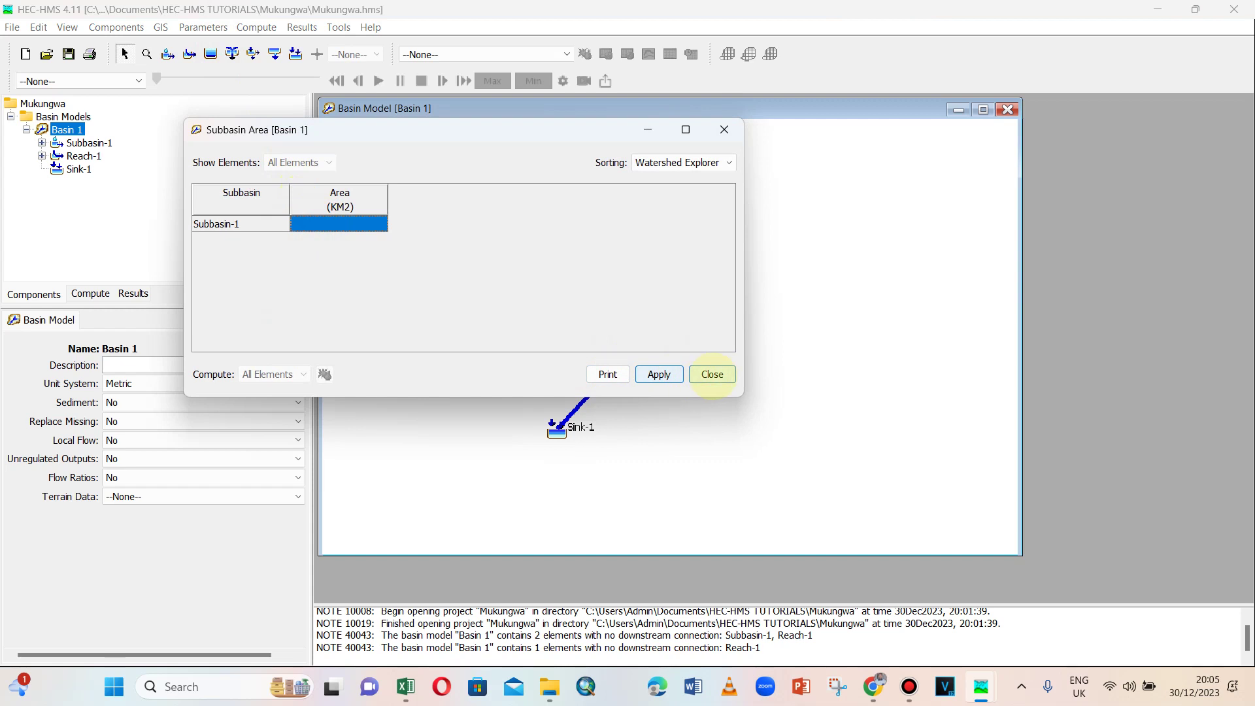
left_click(712, 374)
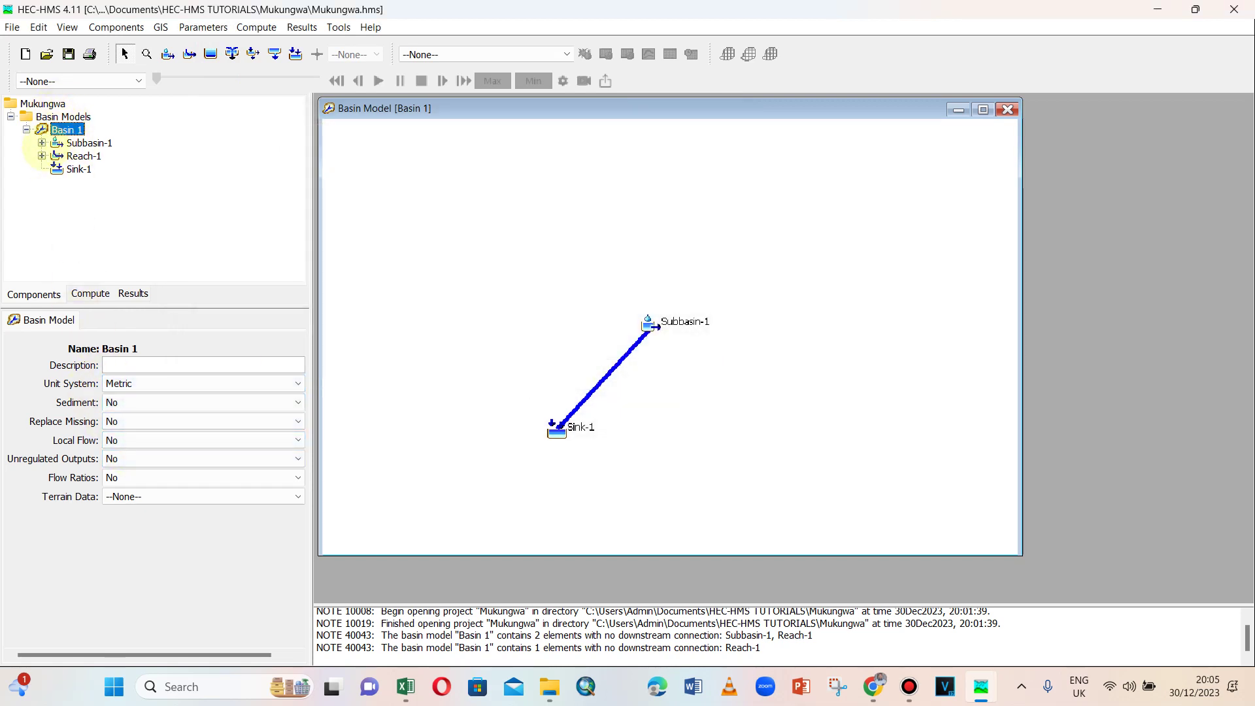
Look up the catchment area in the Excel BASIN sheet and set the area of Subbasin-1 to 500 km2.
left_click(76, 142)
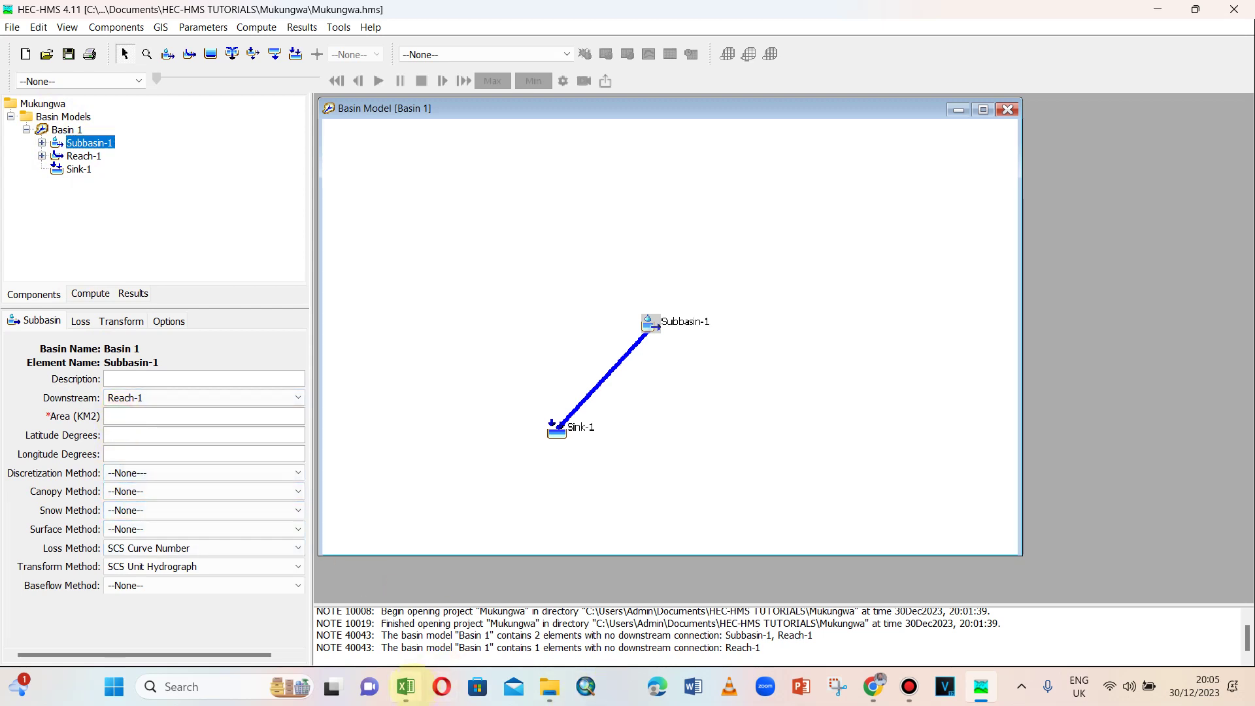
left_click(407, 686)
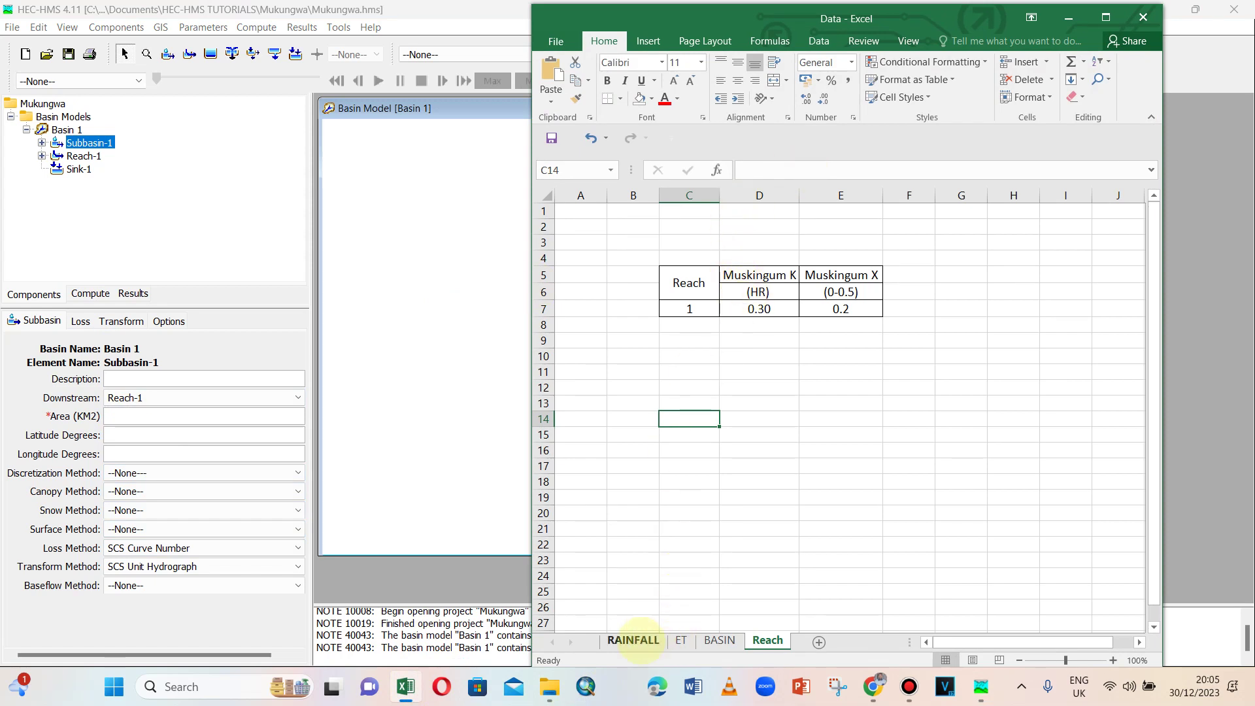
left_click(634, 641)
left_click(719, 641)
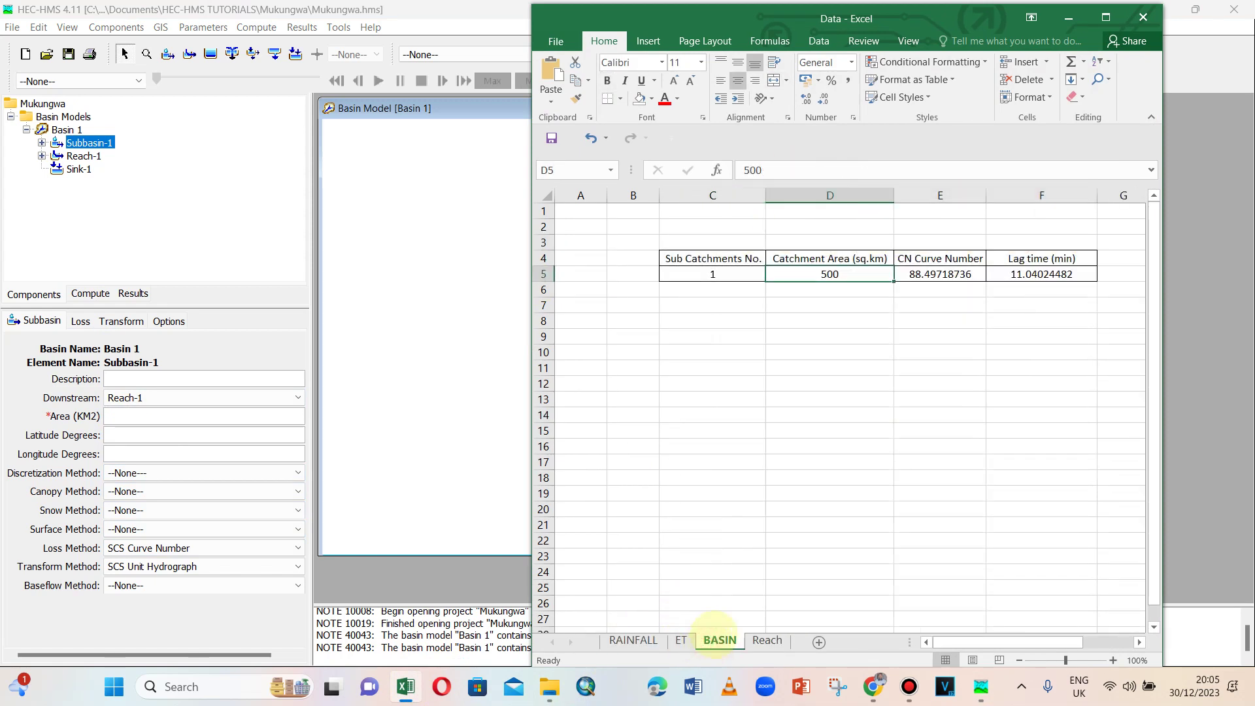
left_click(129, 412)
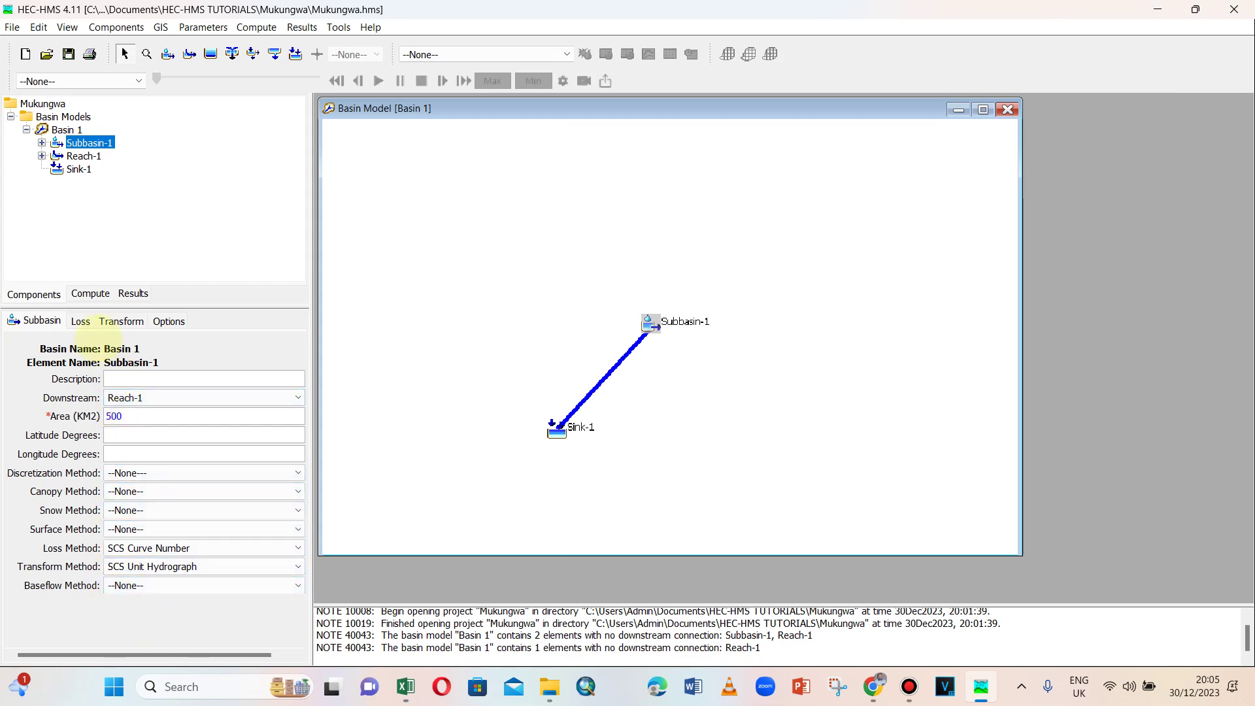
Set the loss parameters of Subbasin-1 to initial abstraction 0 mm and curve number 88.5, consulting the Excel basin data.
left_click(80, 321)
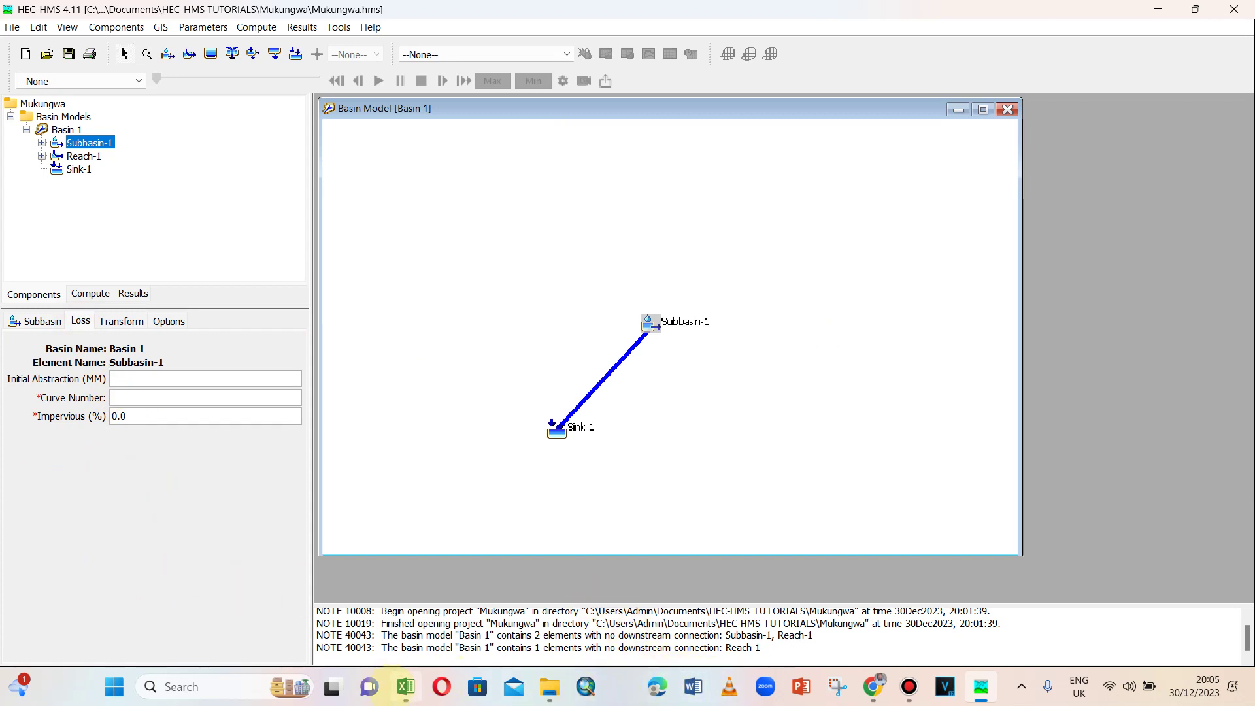
left_click(401, 687)
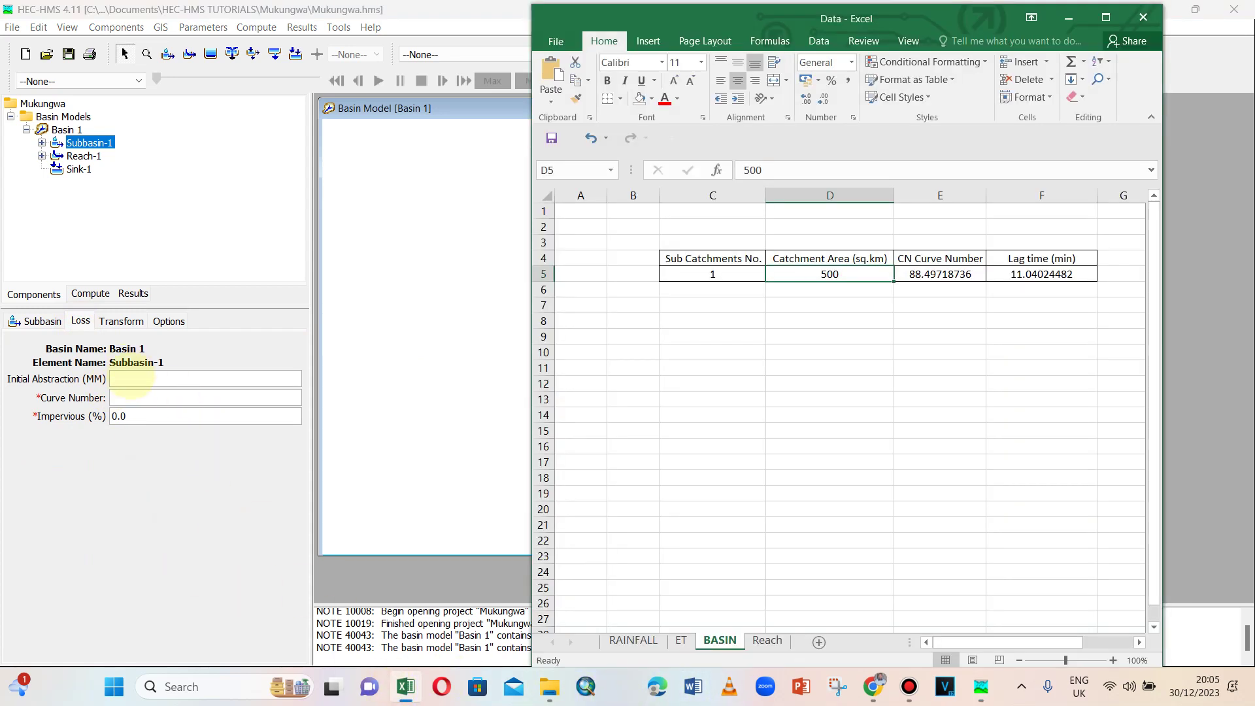
left_click(131, 378)
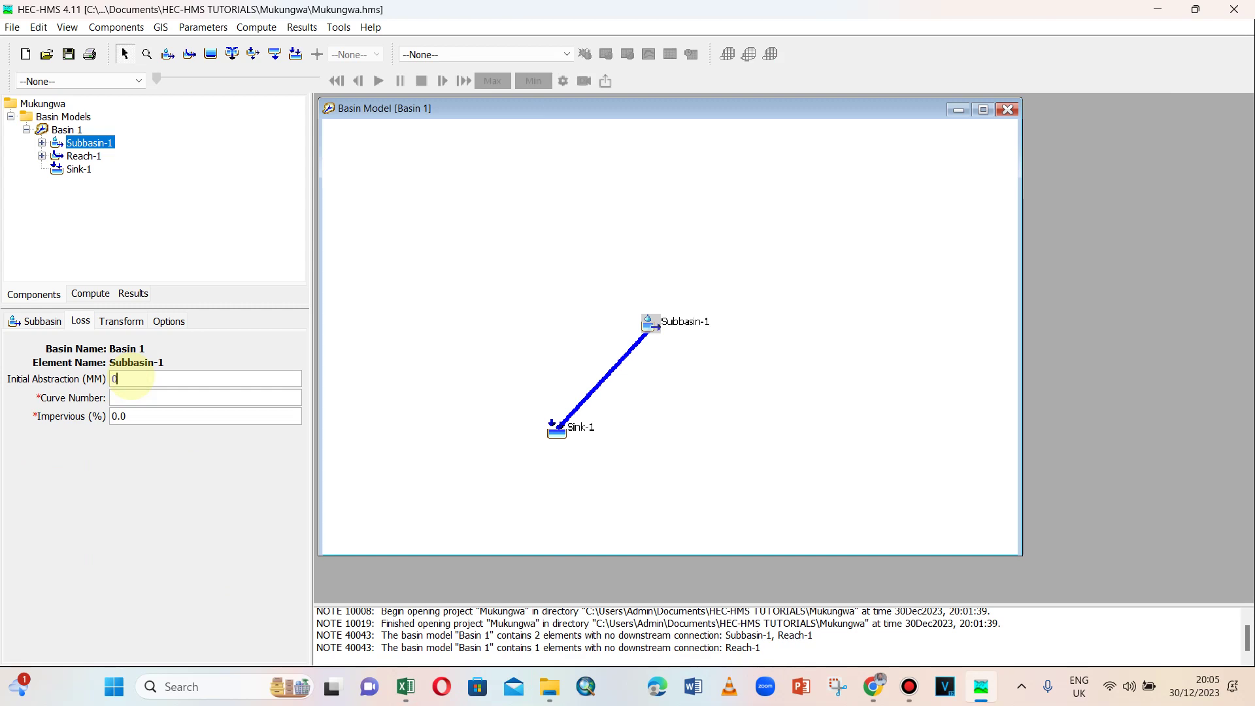
left_click(404, 687)
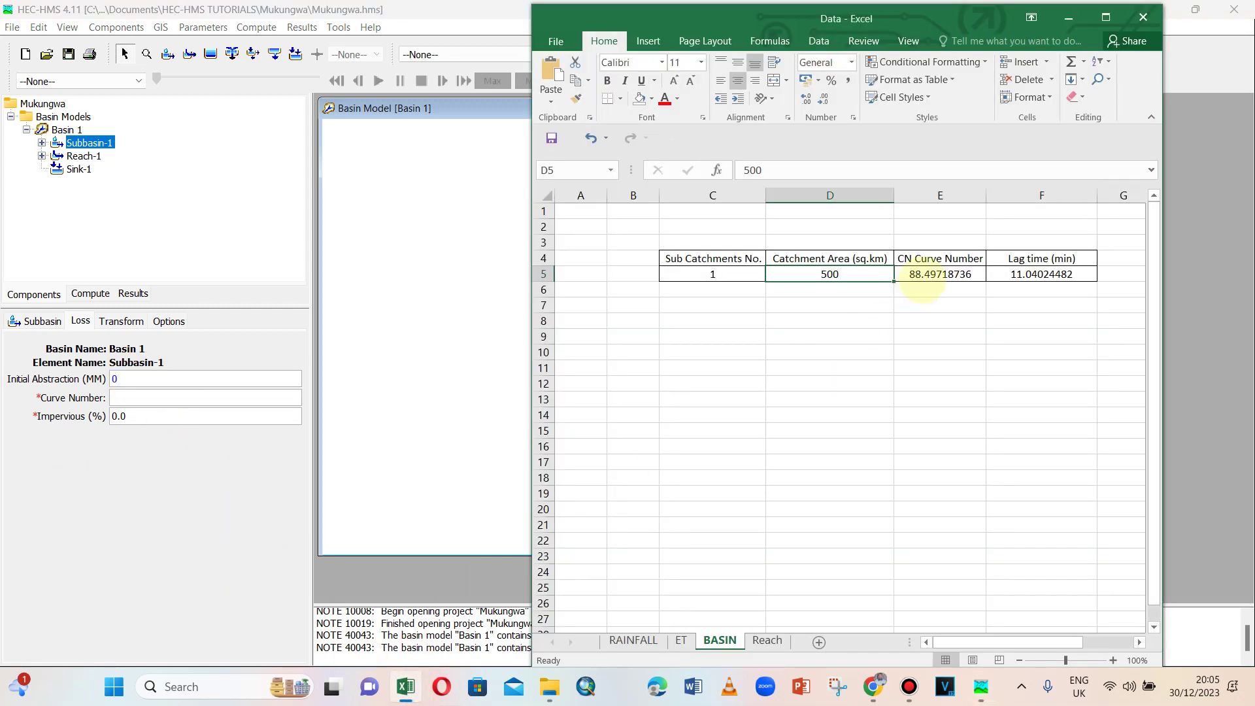
left_click(127, 397)
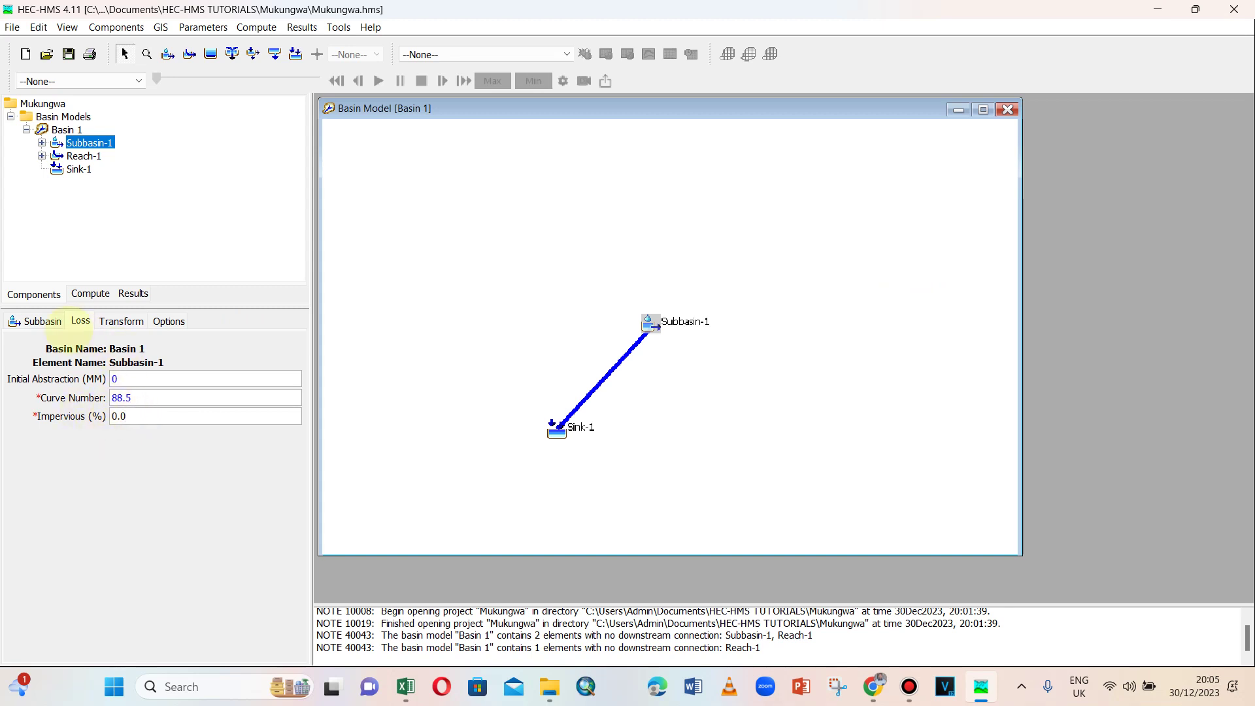
Set the transform lag time of Subbasin-1 to 11 minutes, based on the Excel basin data.
left_click(121, 320)
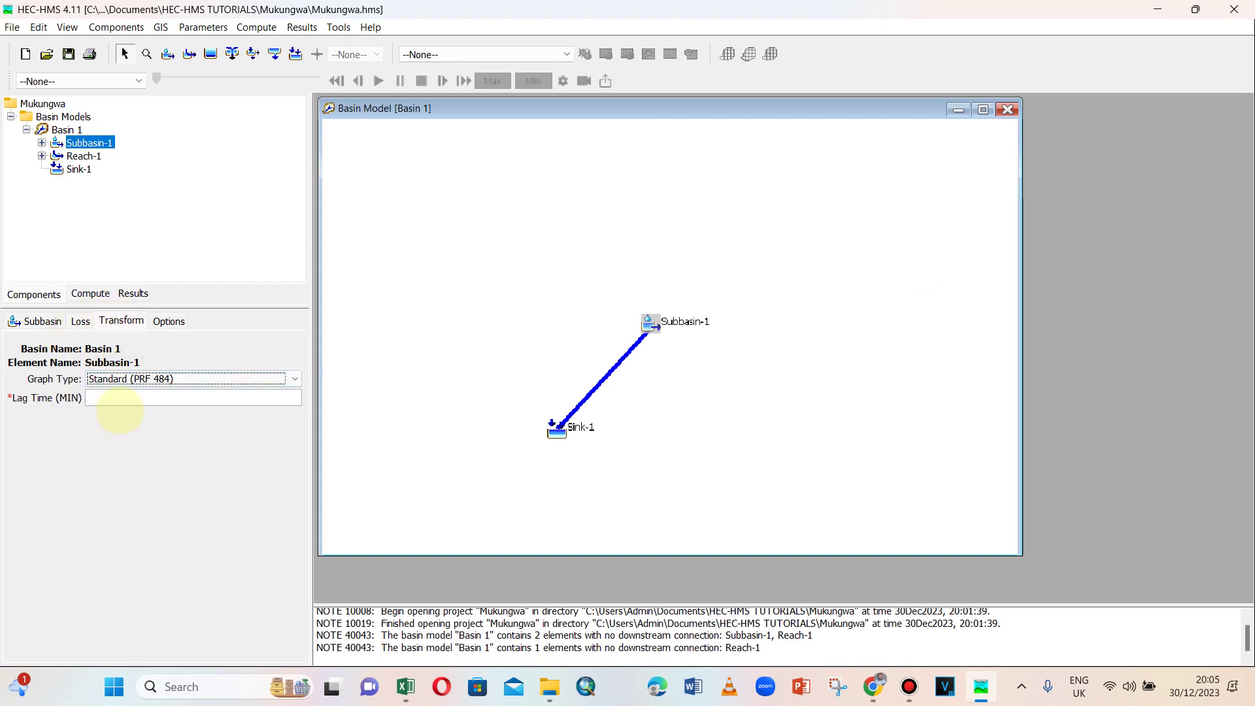
left_click(406, 686)
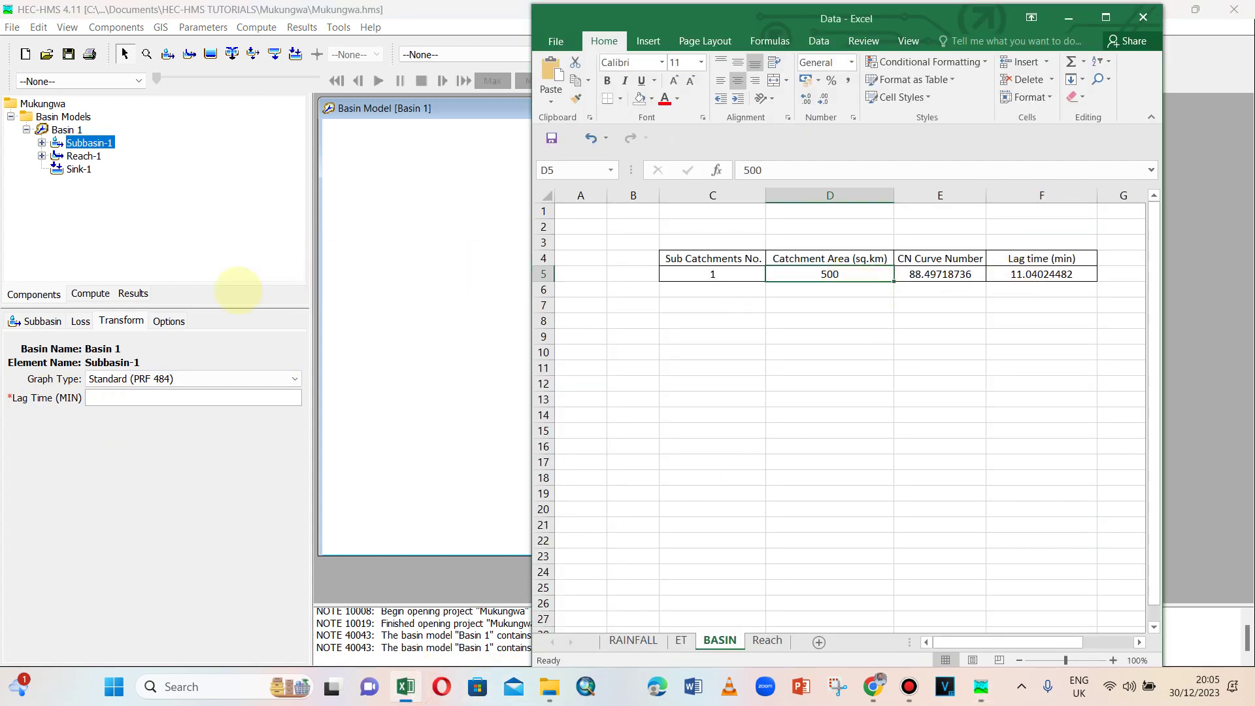
left_click(119, 398)
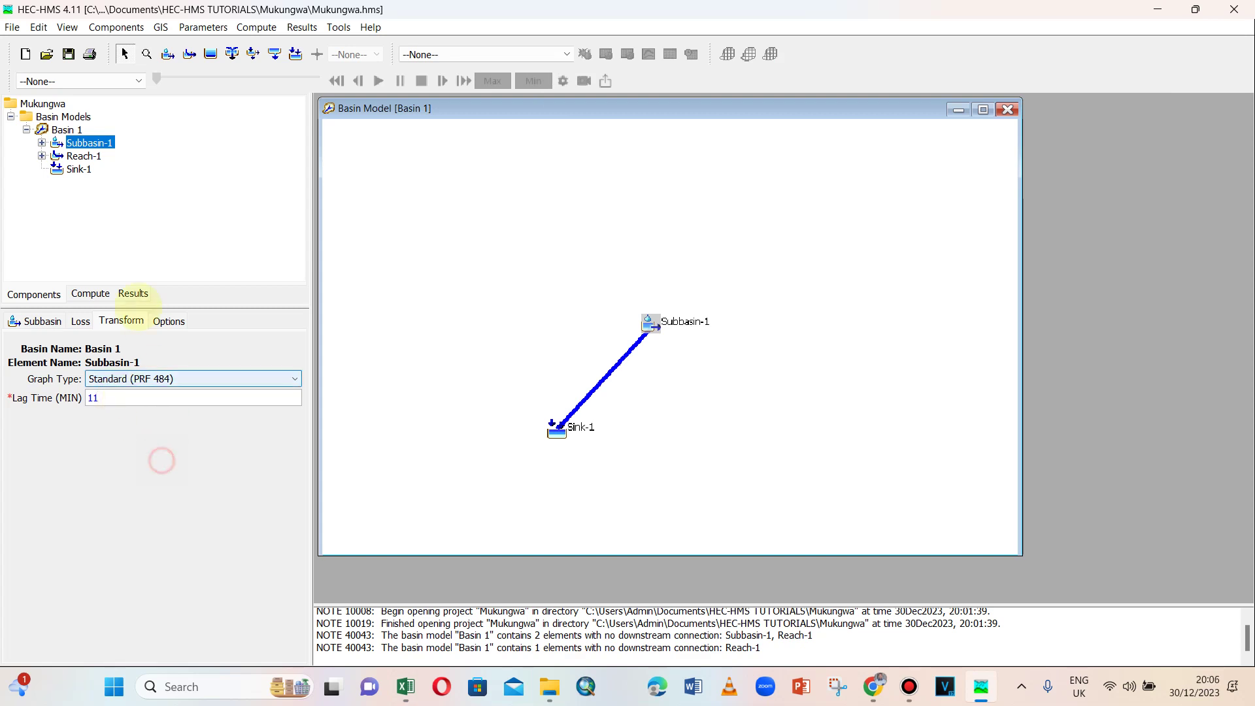
left_click(162, 322)
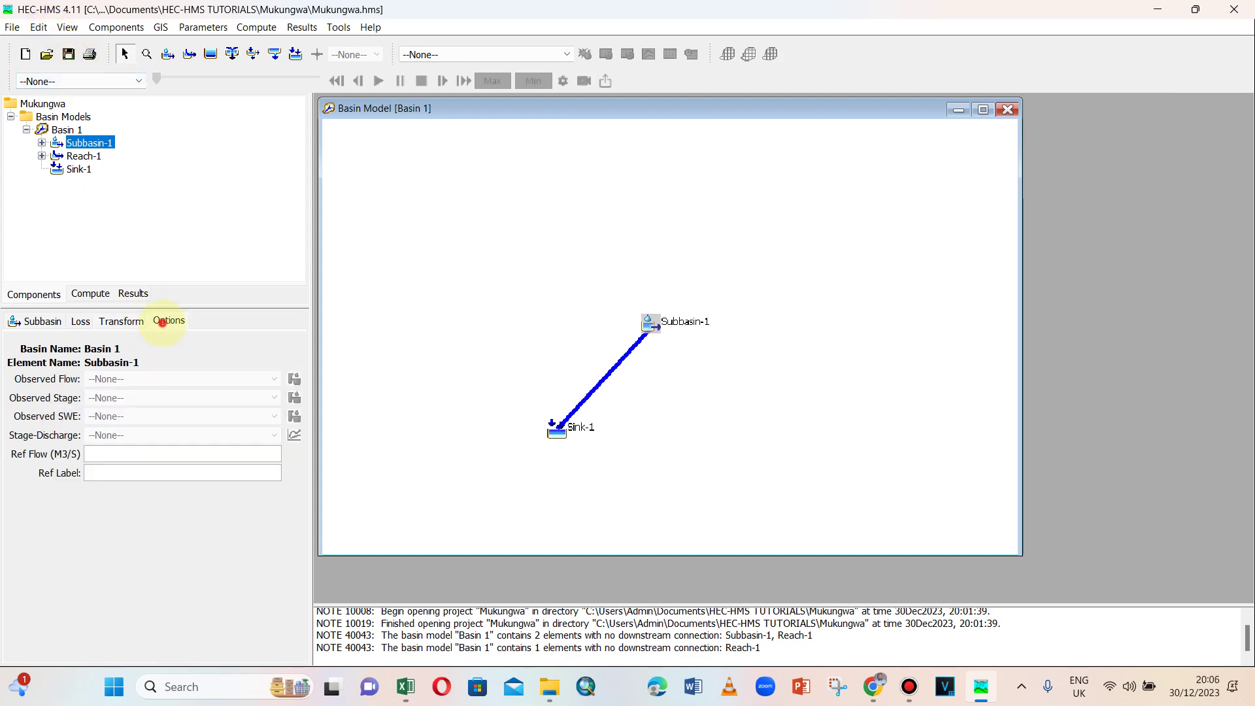
left_click(127, 319)
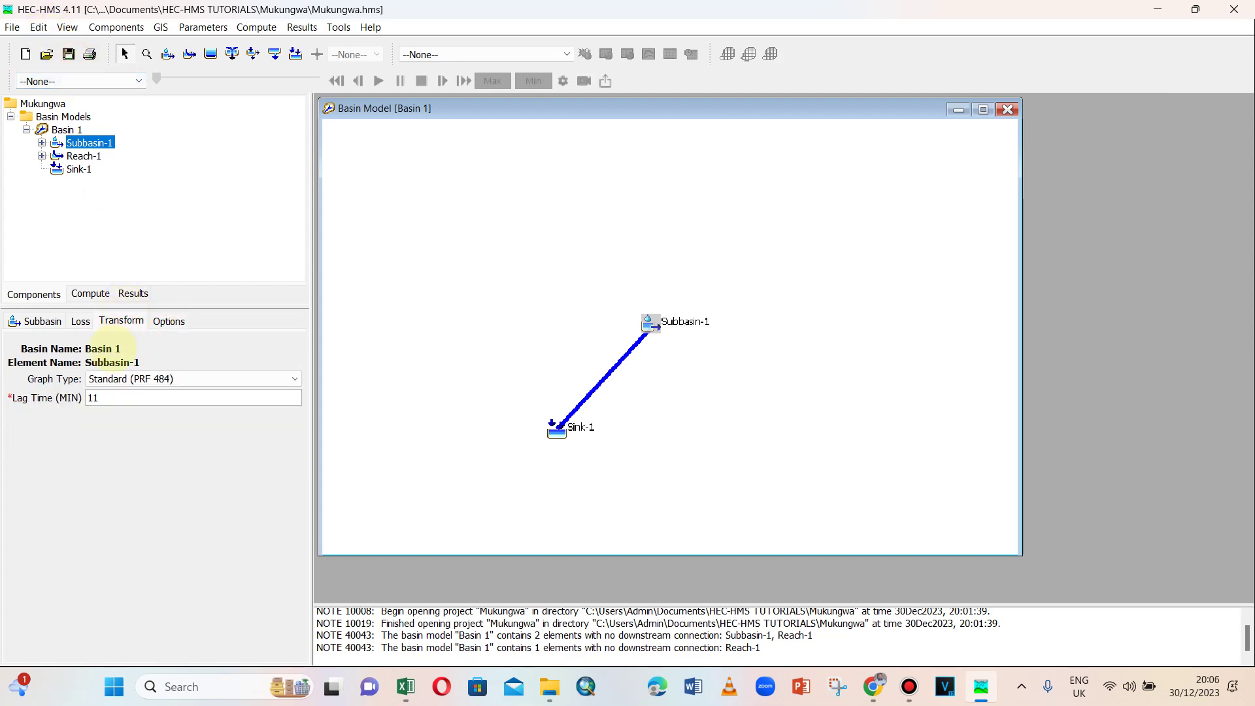
Set the routing parameters of Reach-1 to Muskingum K 0.3 hr and Muskingum X 0.2, taken from the Excel Reach sheet.
left_click(83, 157)
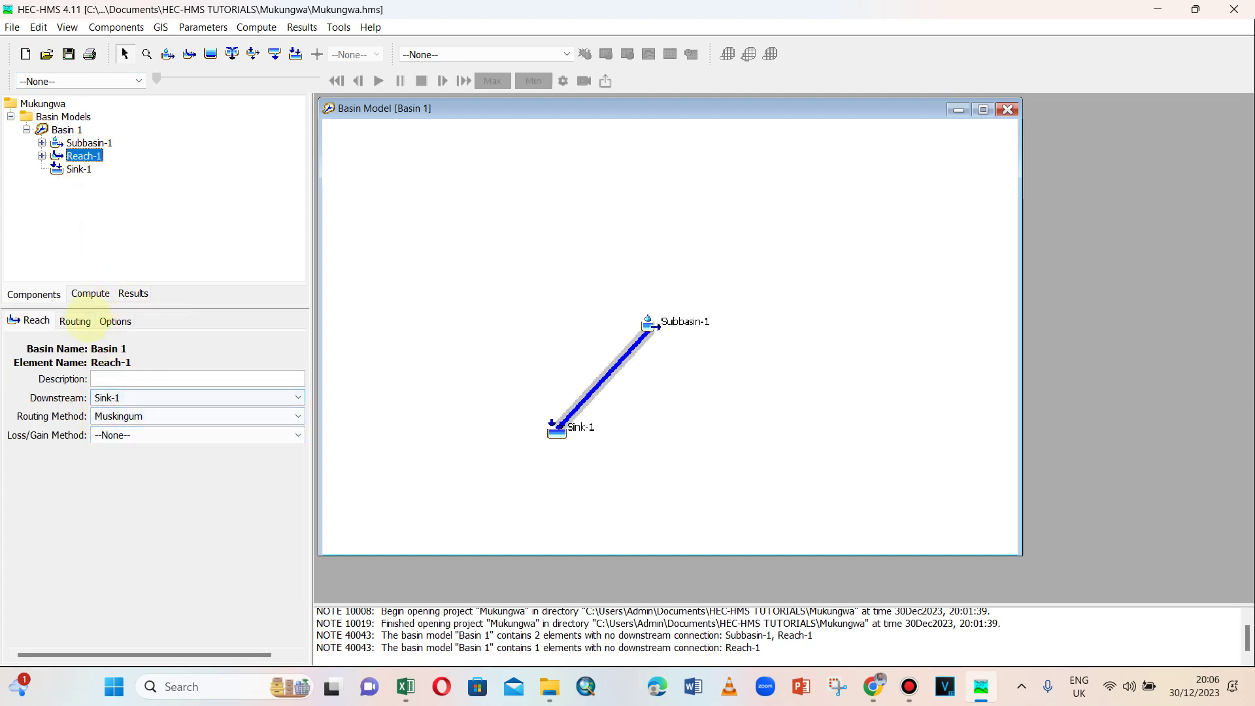
left_click(76, 320)
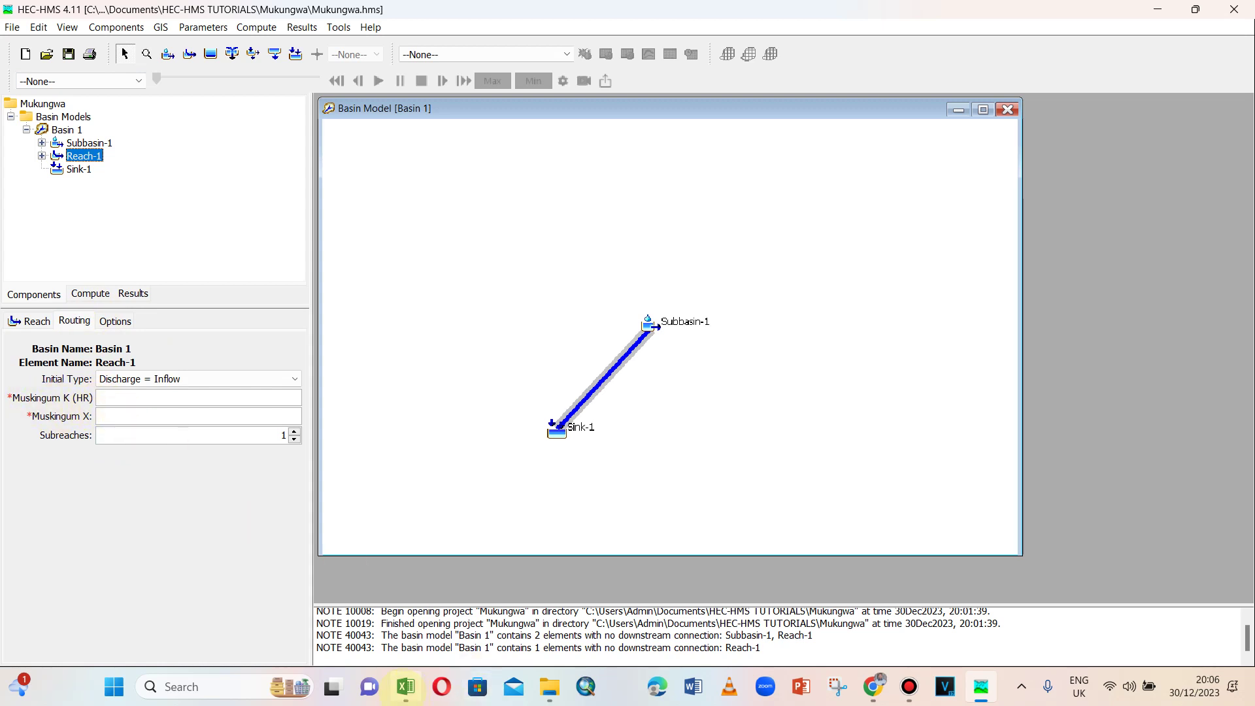
left_click(405, 686)
left_click(769, 640)
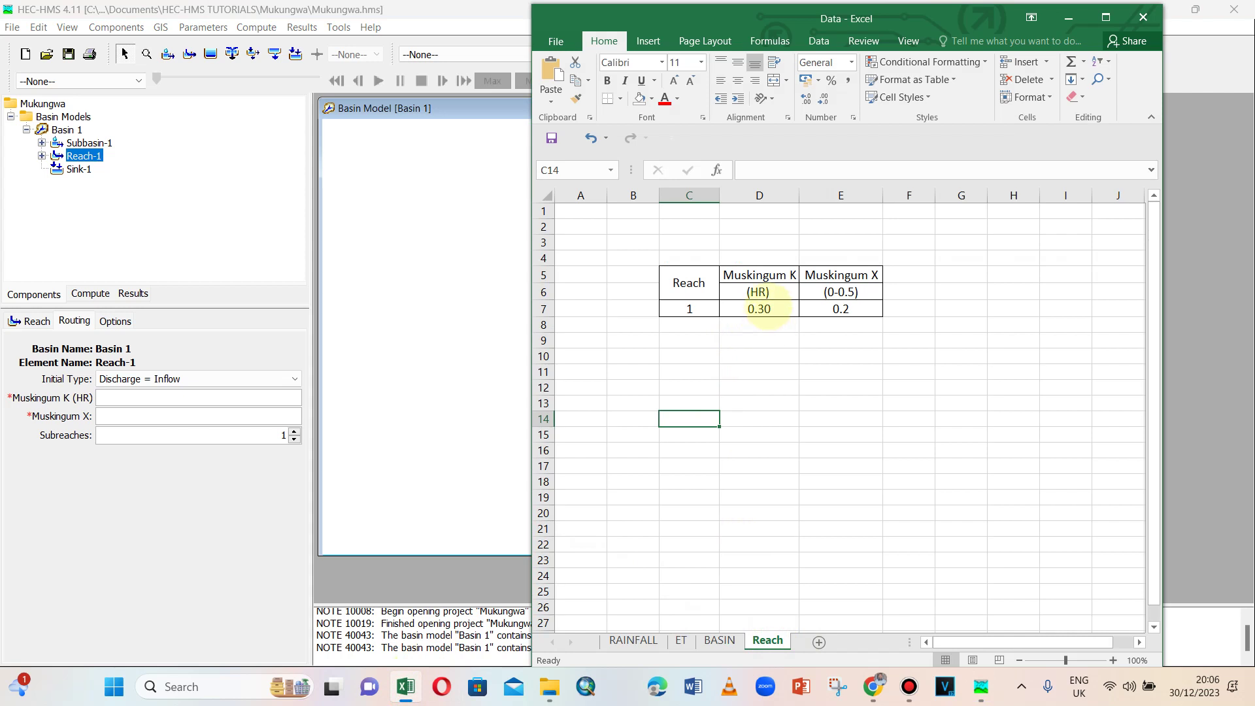
left_click(129, 398)
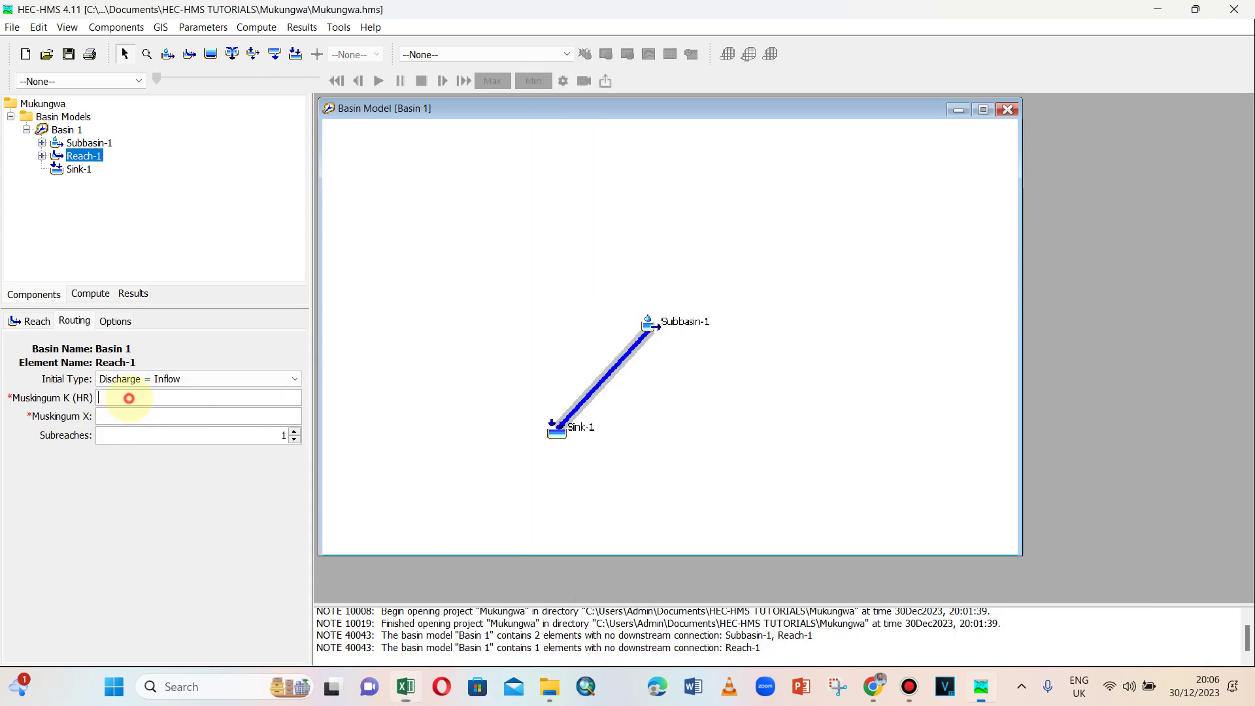
type("0.3")
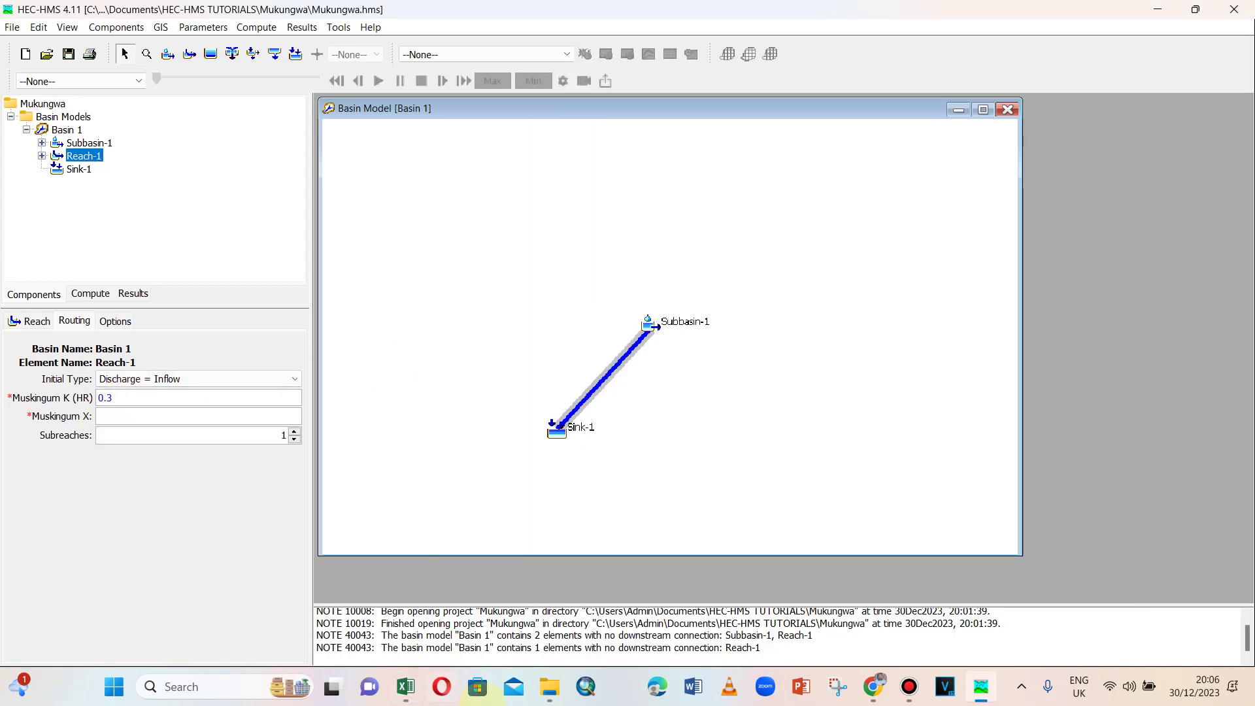
left_click(404, 689)
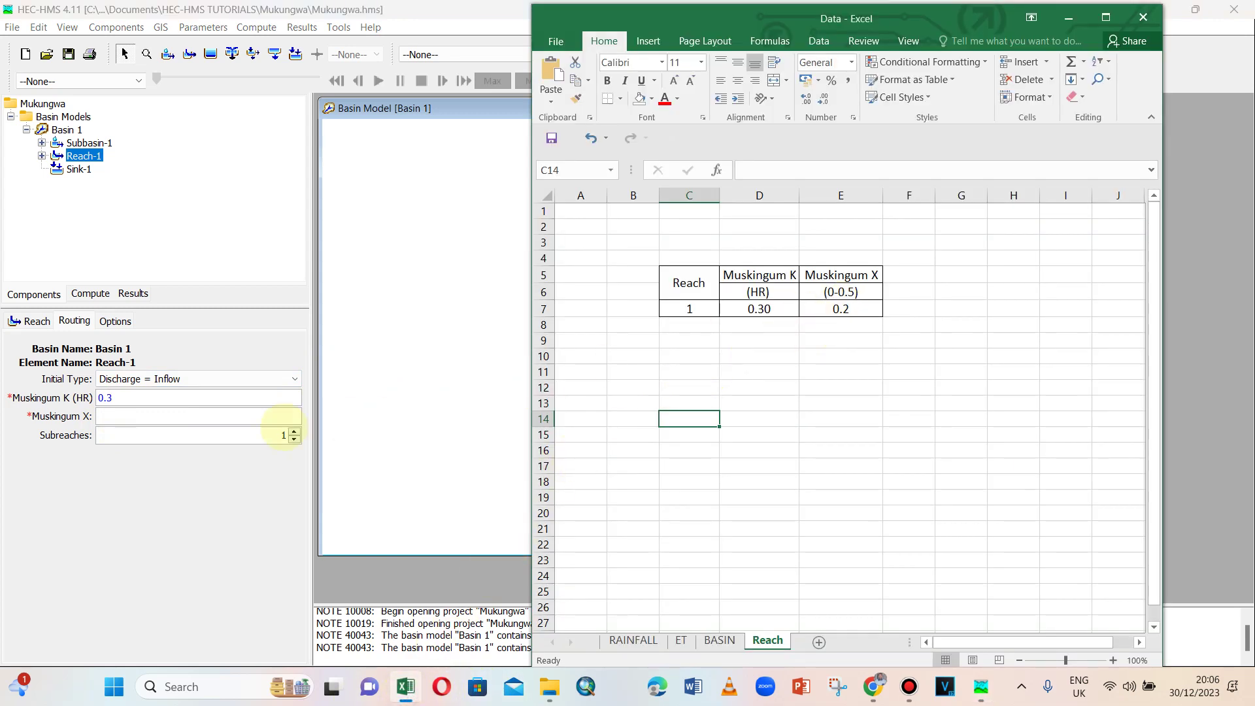
left_click(129, 417)
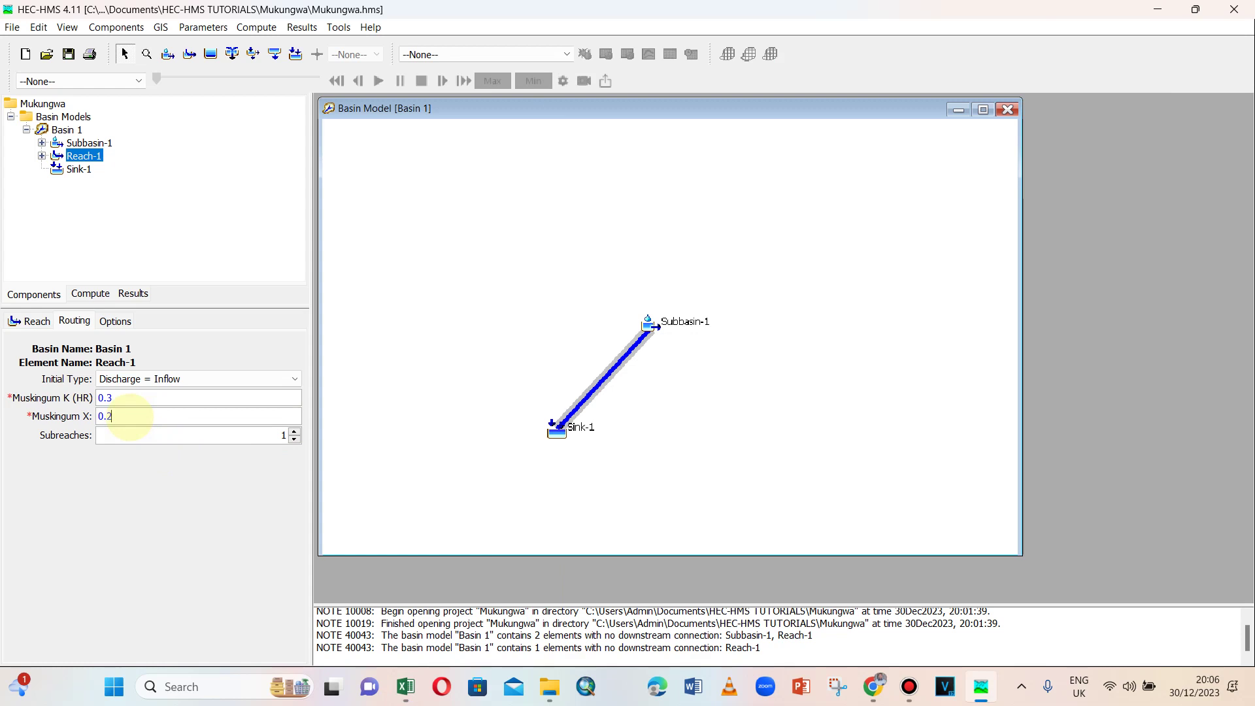
left_click(159, 166)
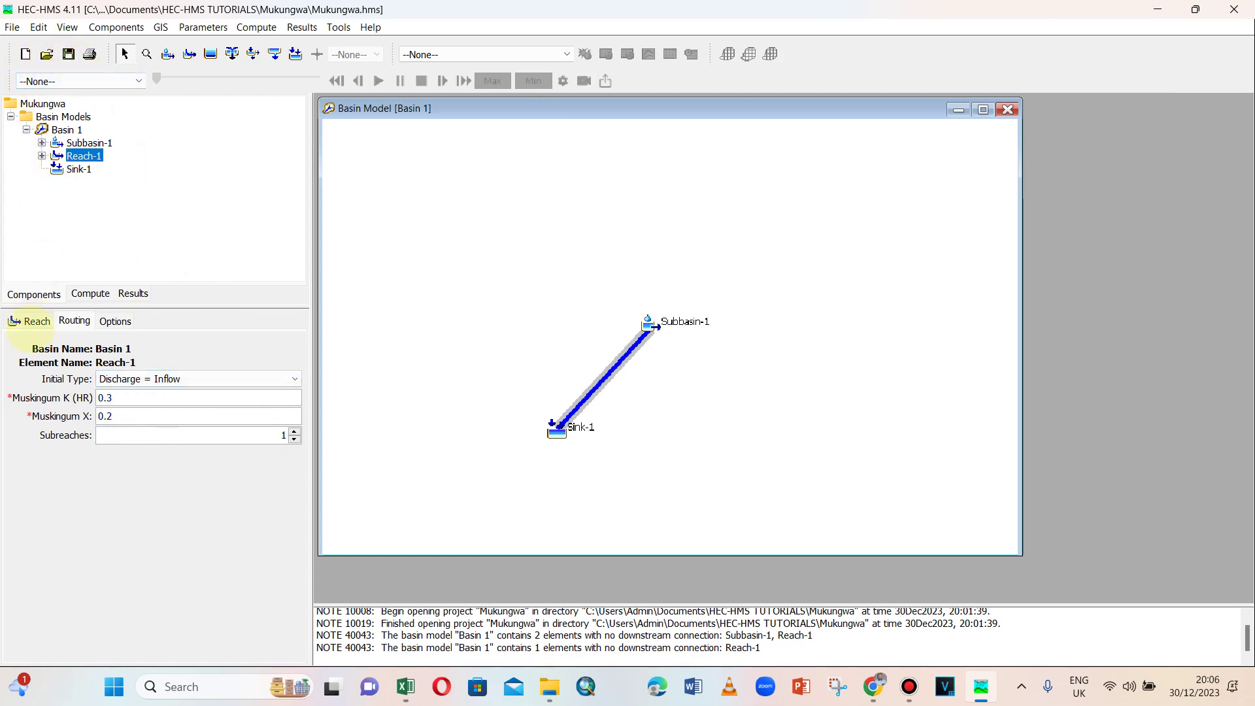
Review the properties of Basin 1, Subbasin-1, Reach-1 with its routing values, and Sink-1 with its options.
left_click(65, 130)
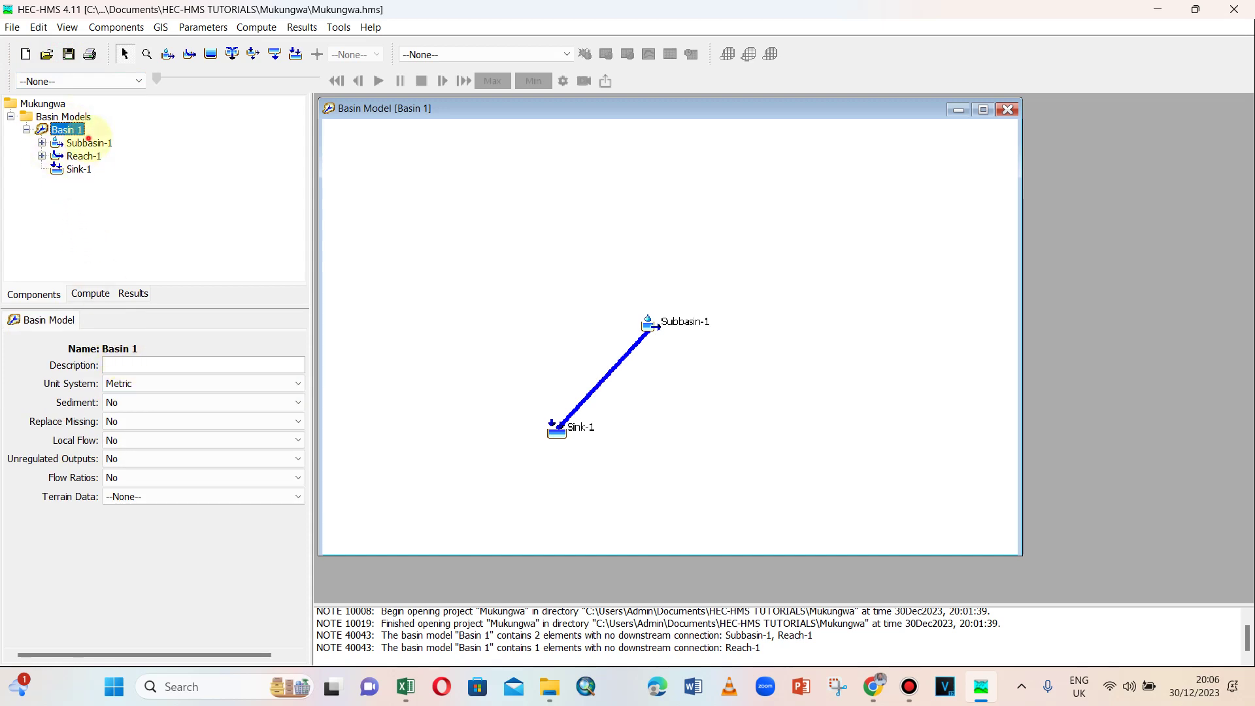
left_click(89, 143)
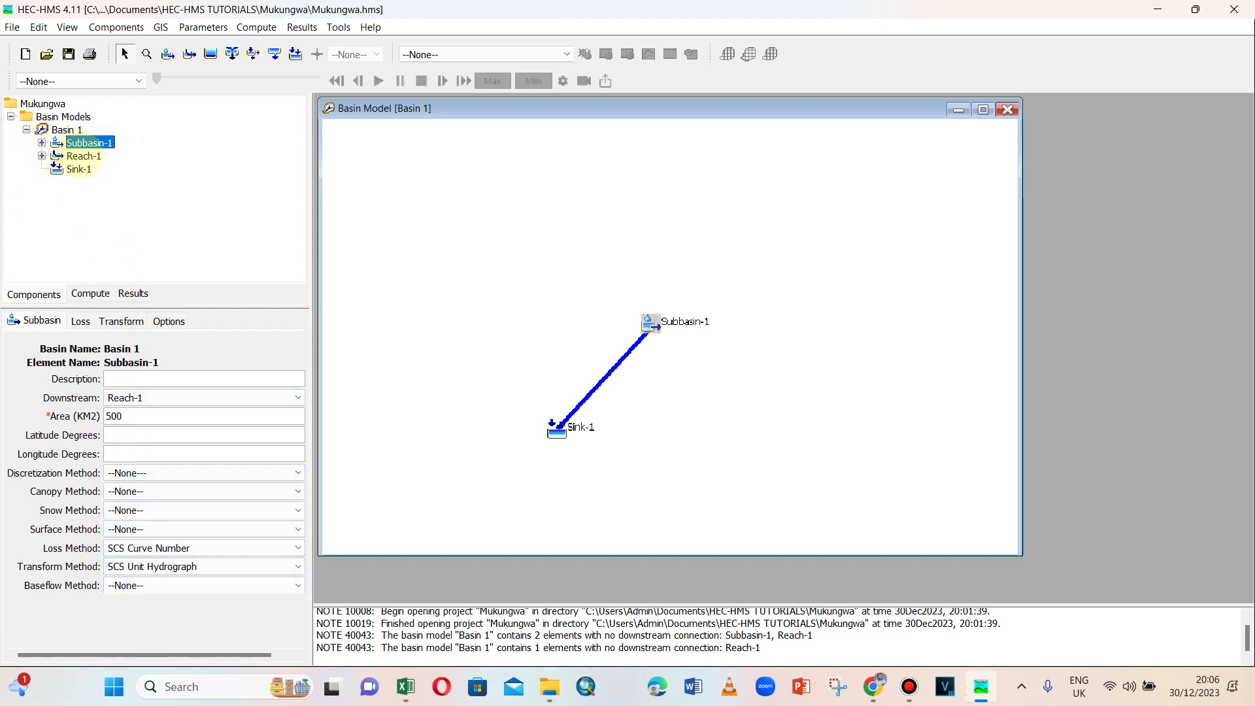
left_click(84, 156)
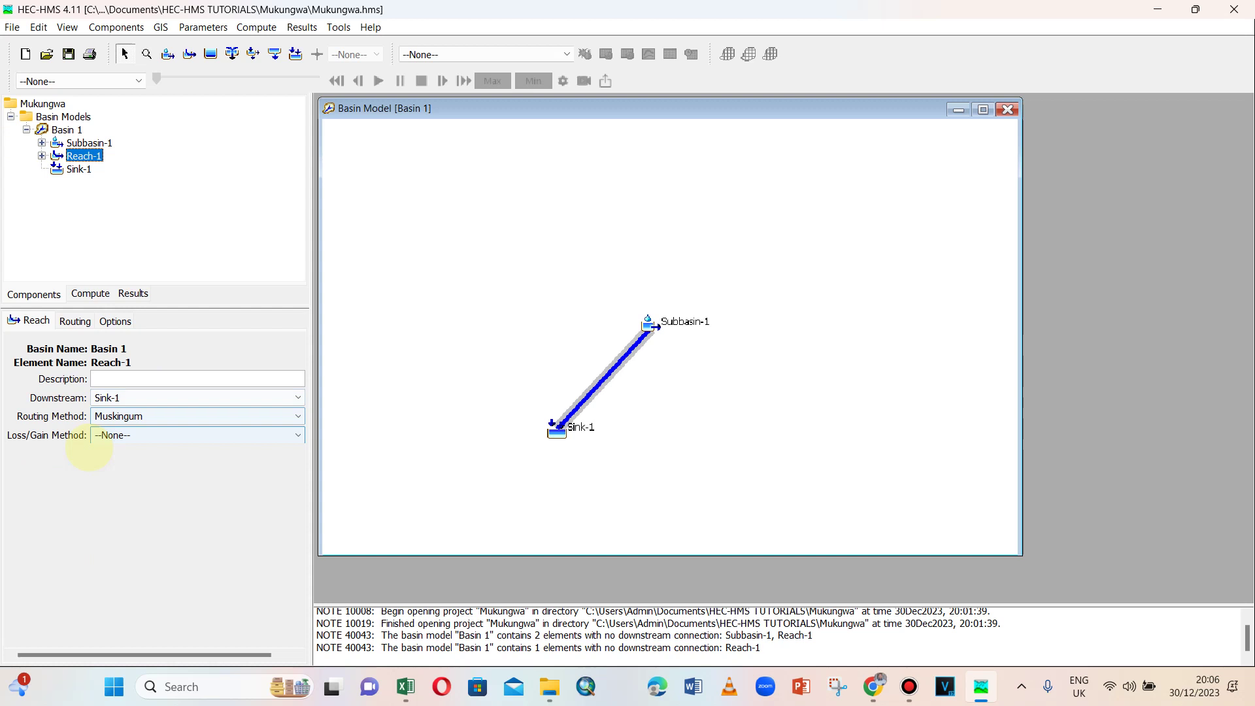
left_click(75, 321)
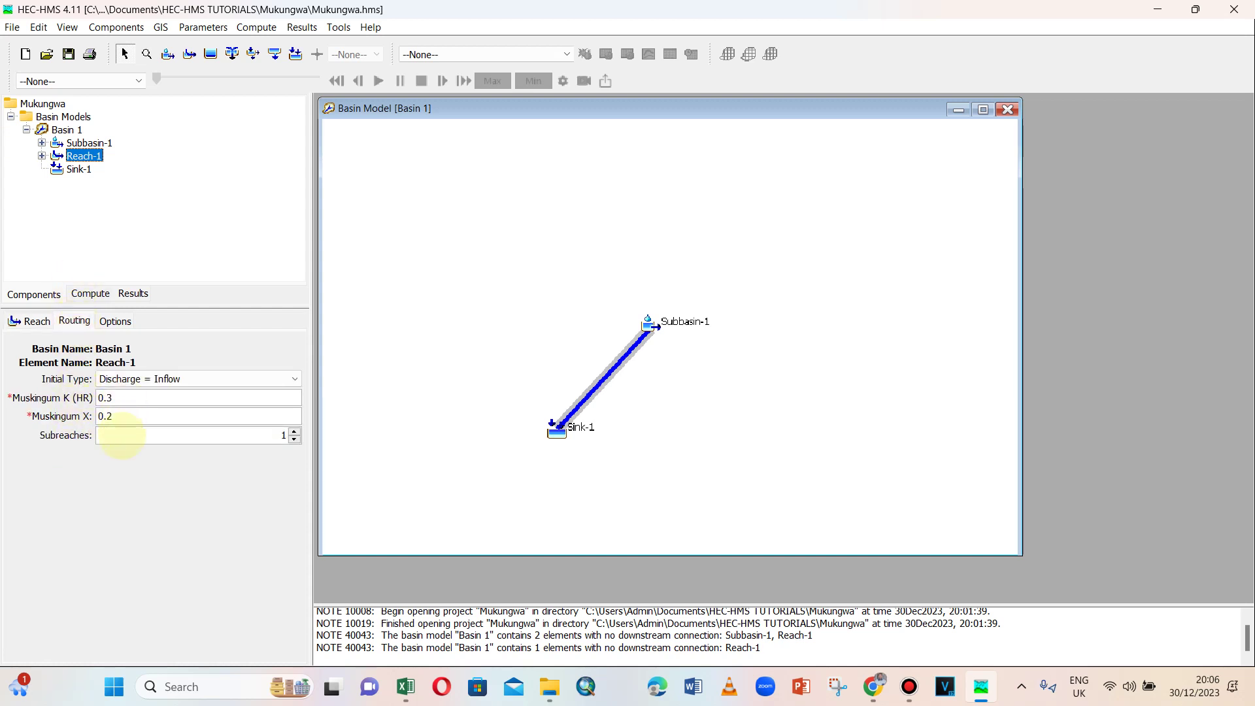
left_click(79, 169)
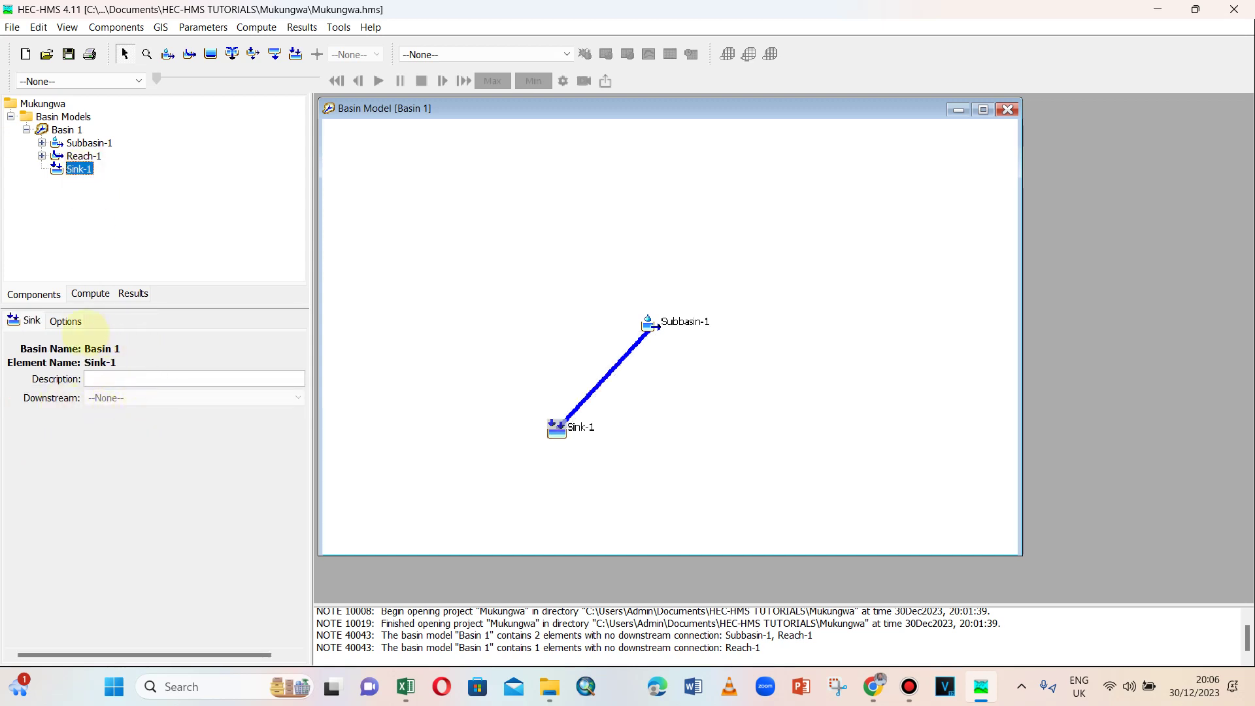
left_click(65, 321)
left_click(38, 319)
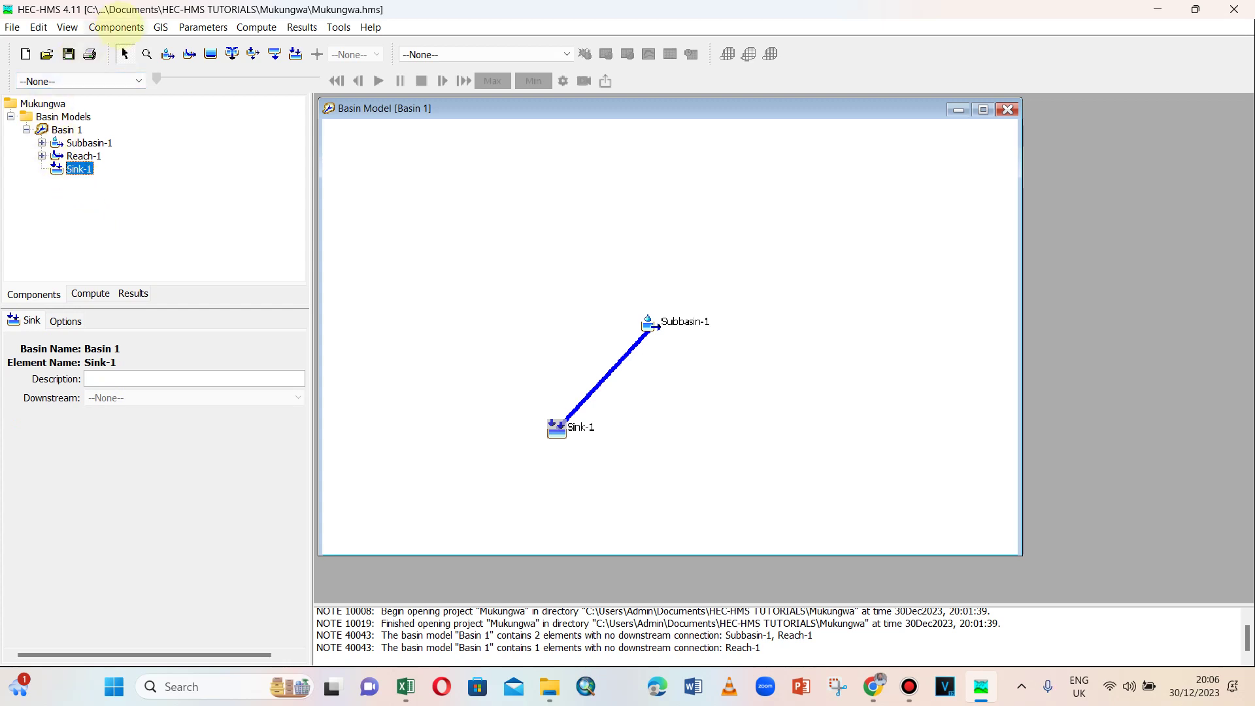
Create a new precipitation gage in the project's time-series data, keeping the default name.
left_click(117, 27)
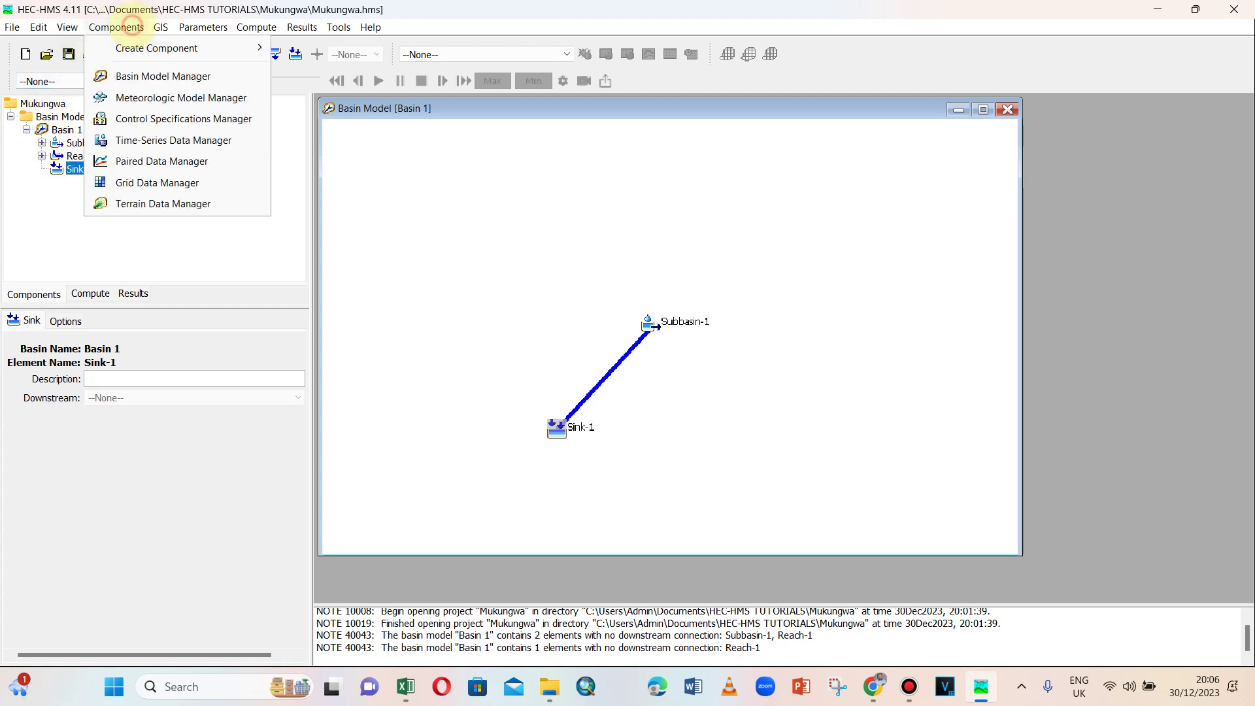
left_click(157, 140)
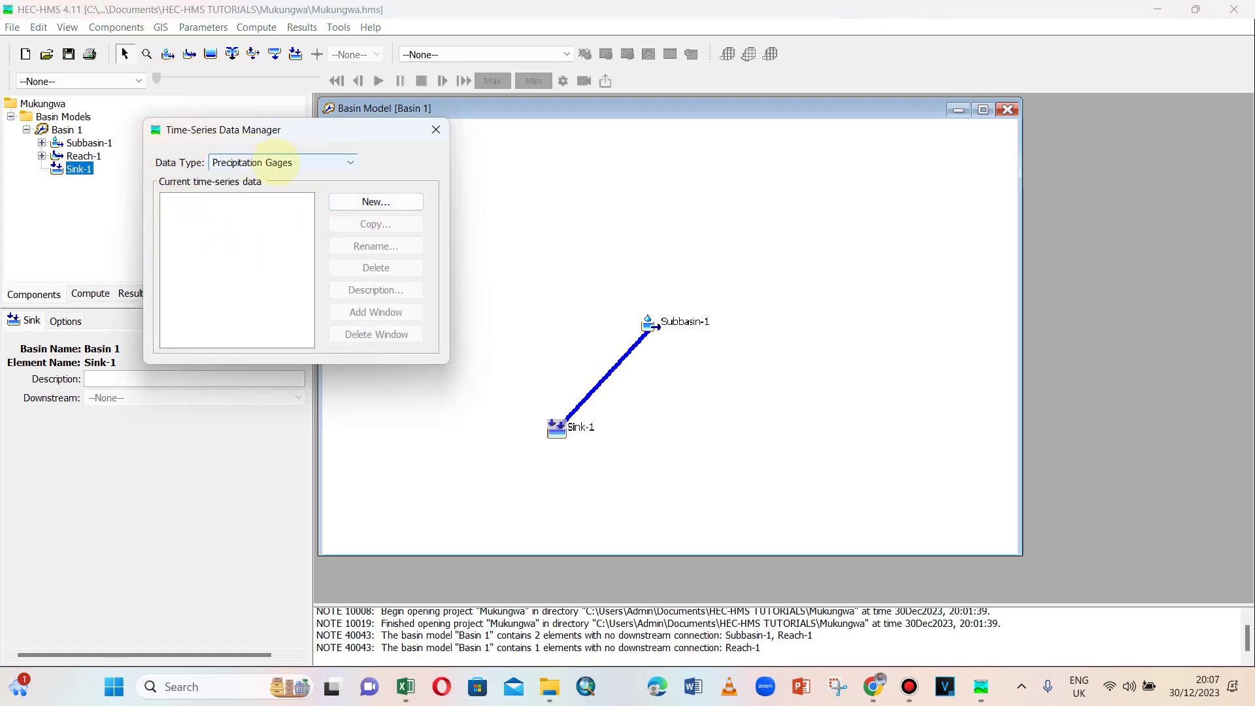
left_click(386, 203)
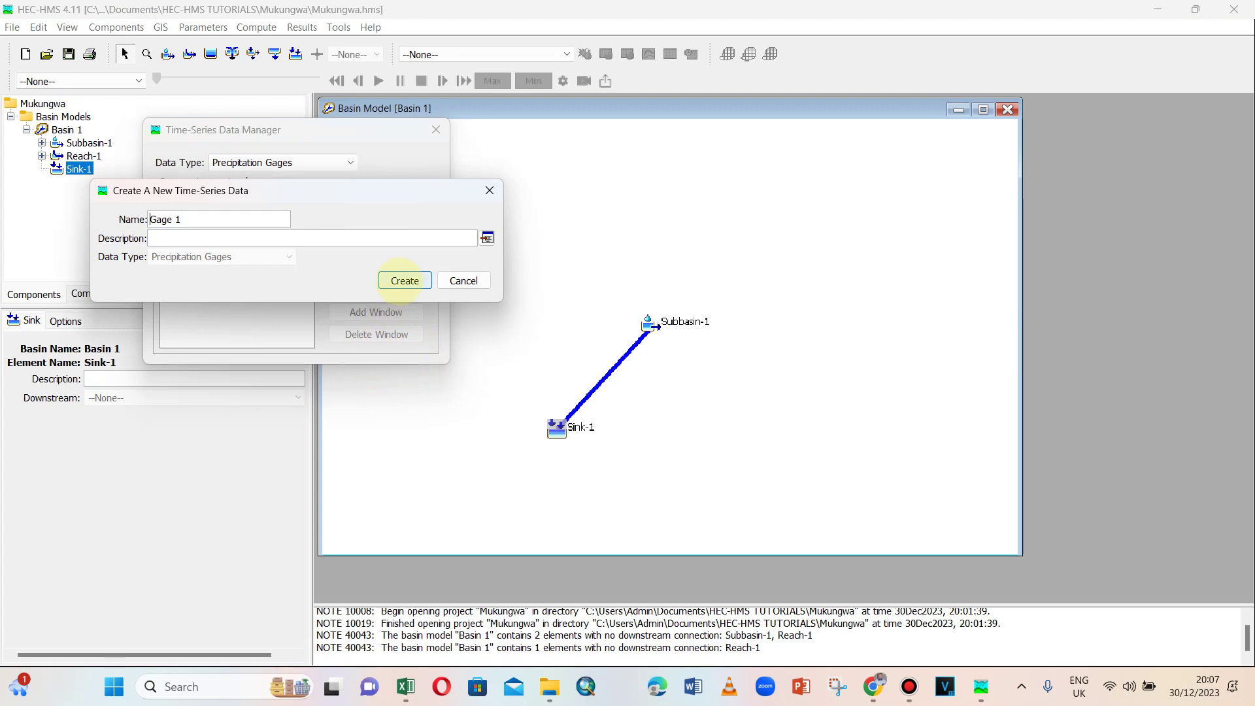
left_click(405, 280)
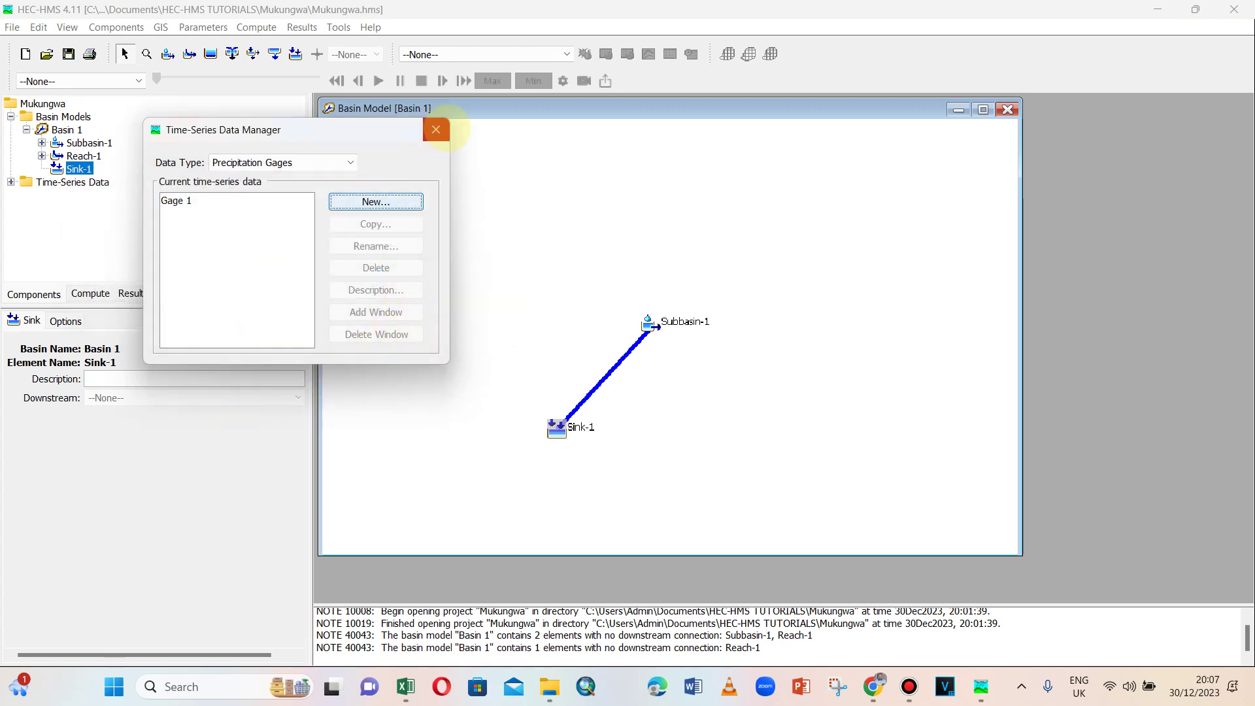
left_click(436, 130)
Set the time interval of Gage 1 to 1 Day, matching the daily data in the Excel RAINFALL sheet.
left_click(10, 181)
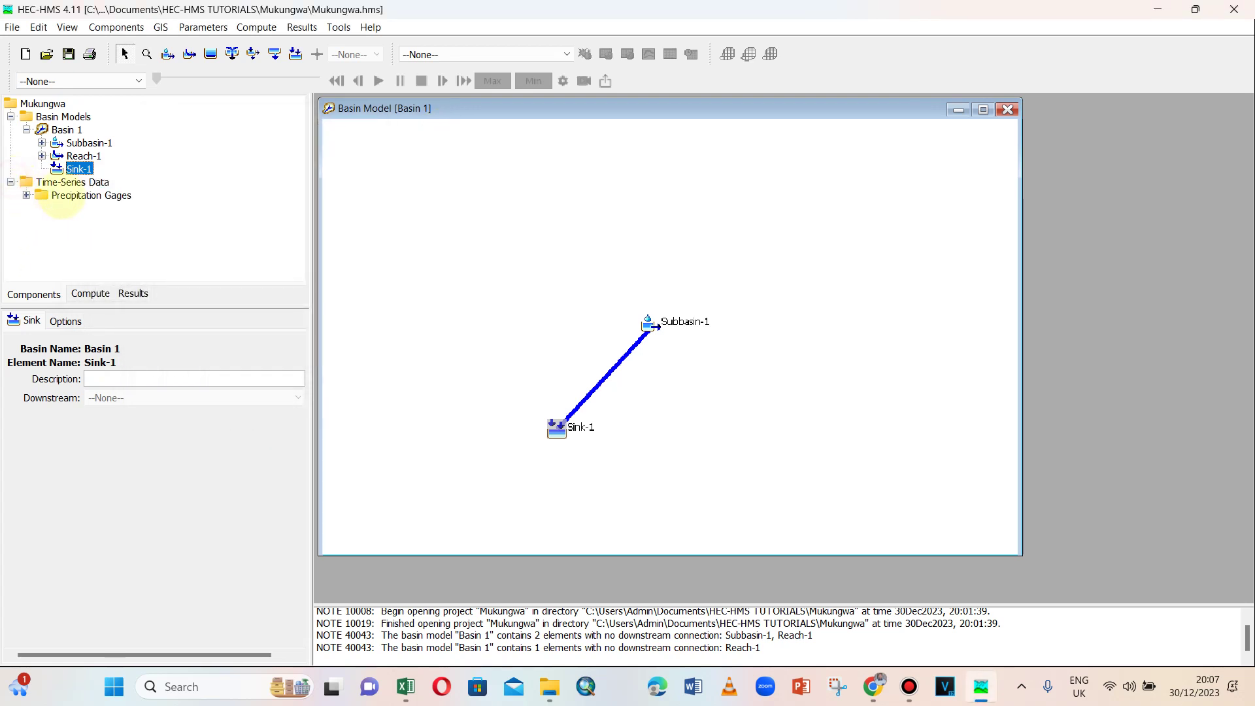
left_click(57, 197)
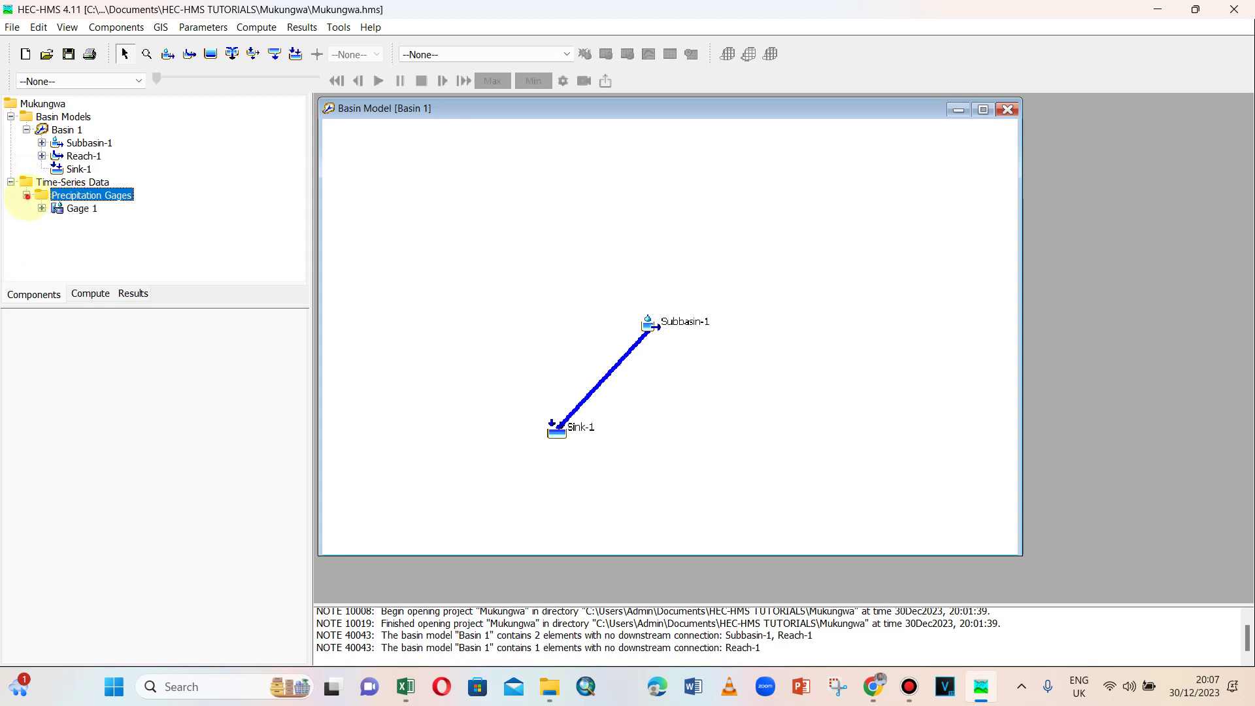
left_click(80, 208)
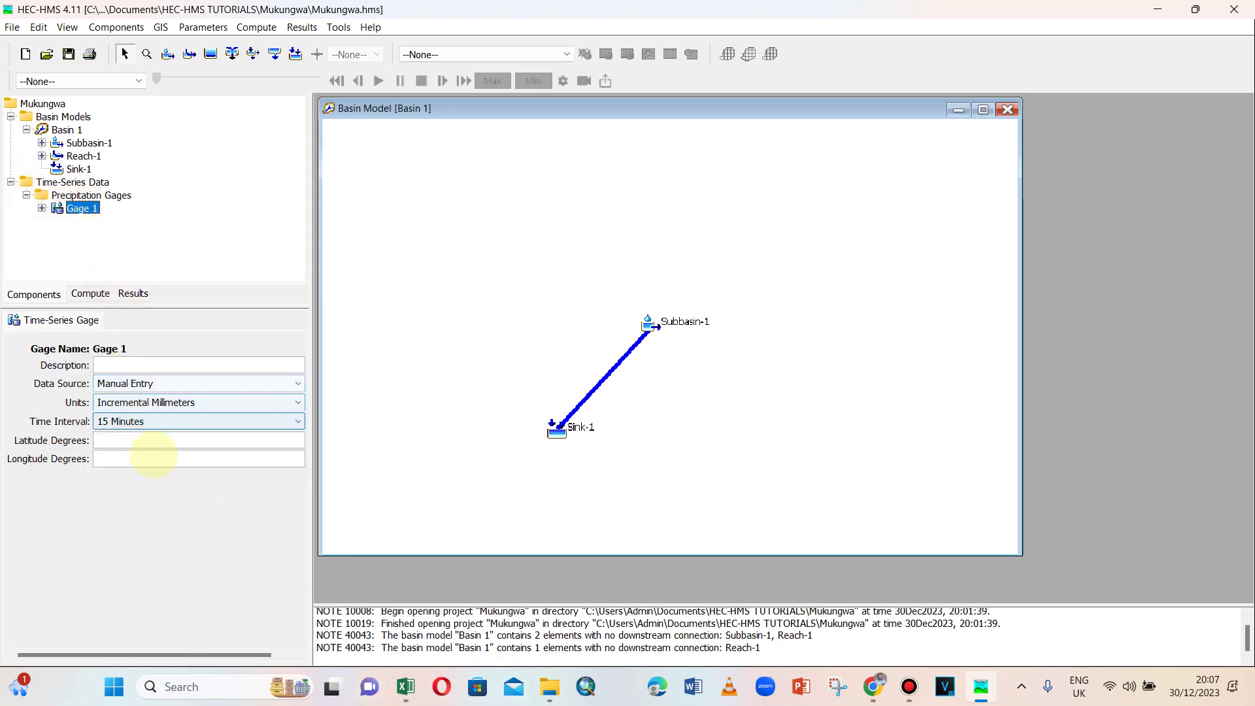
left_click(406, 686)
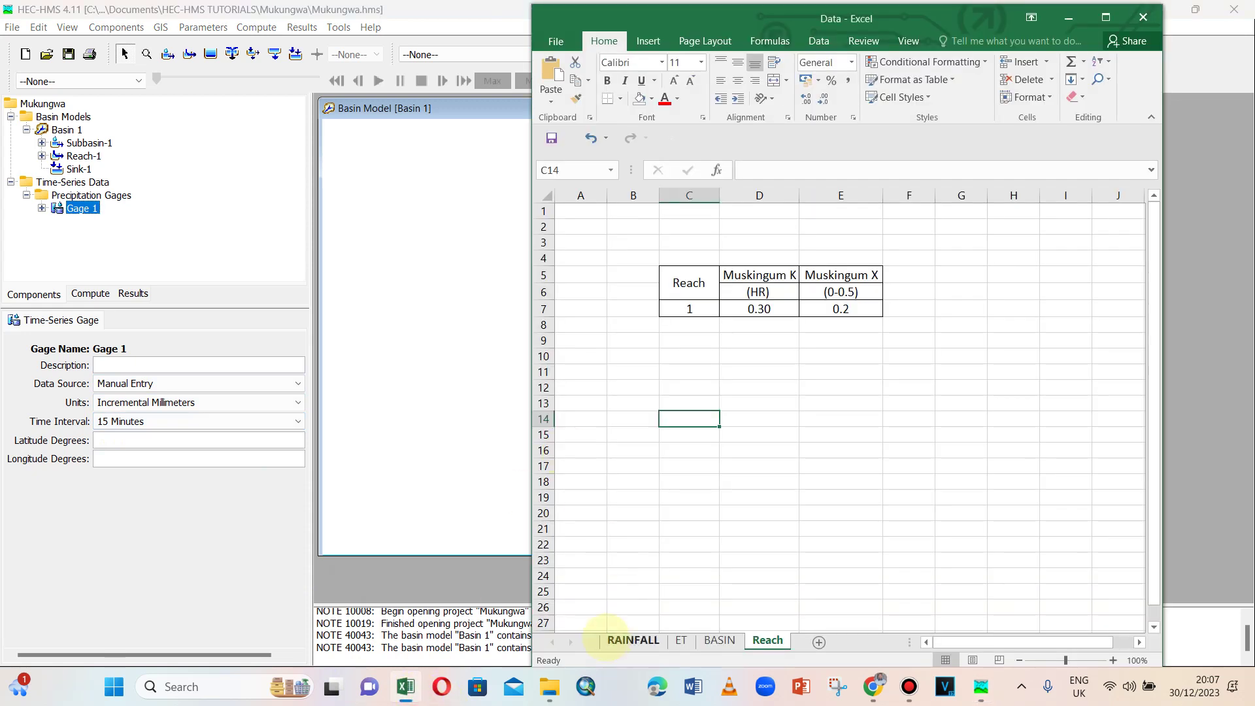
left_click(631, 640)
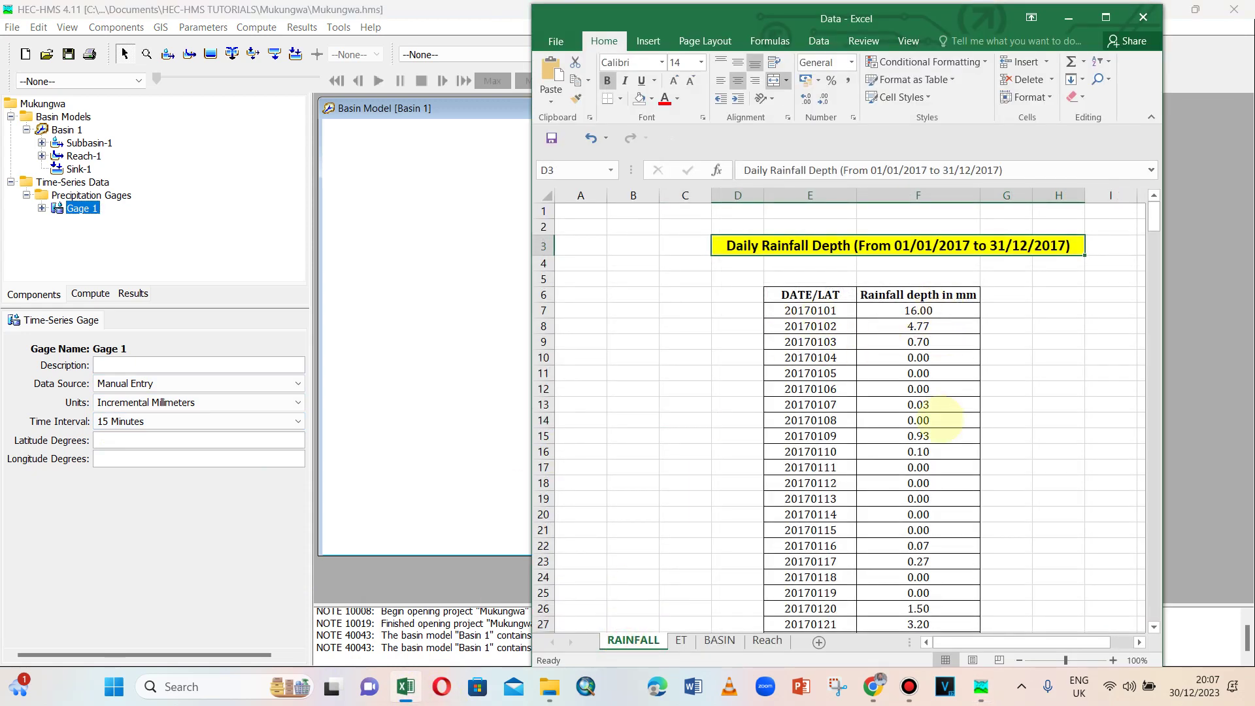
left_click(163, 421)
scroll(135, 484, "down", 2)
left_click(131, 523)
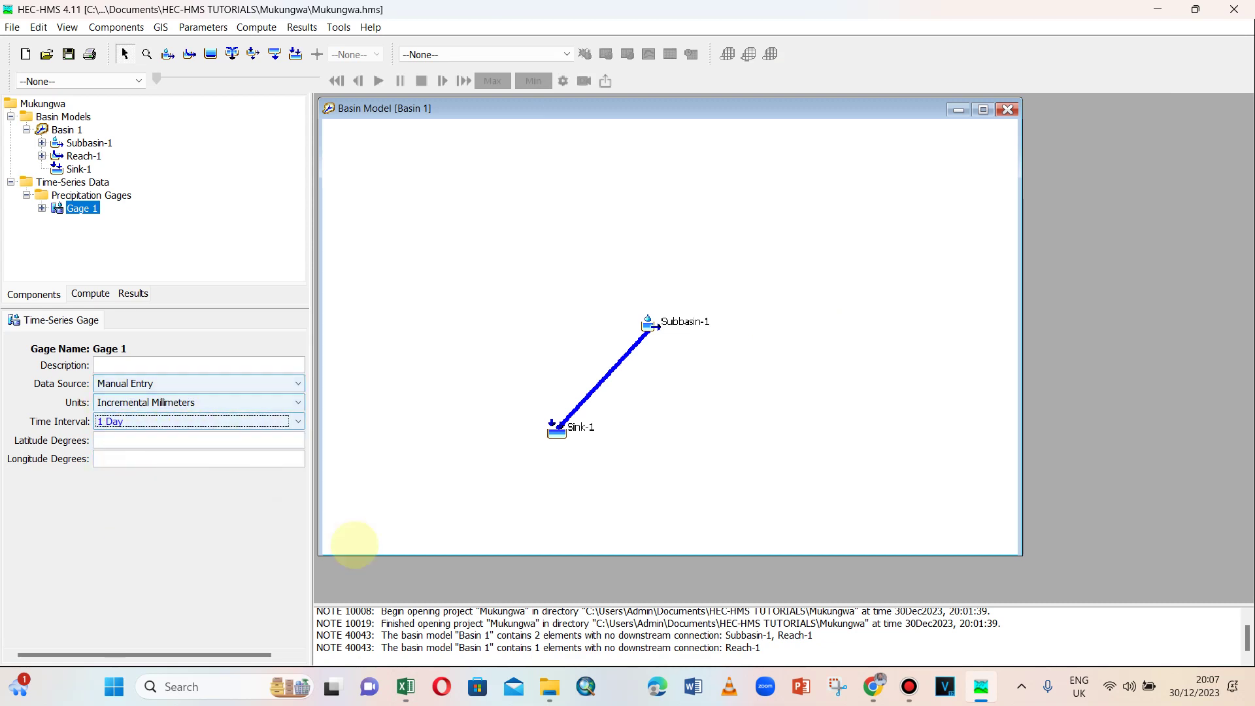
Set the start date of Gage 1's time window to 01Jan2017, based on the first record in the Excel RAINFALL sheet.
left_click(405, 687)
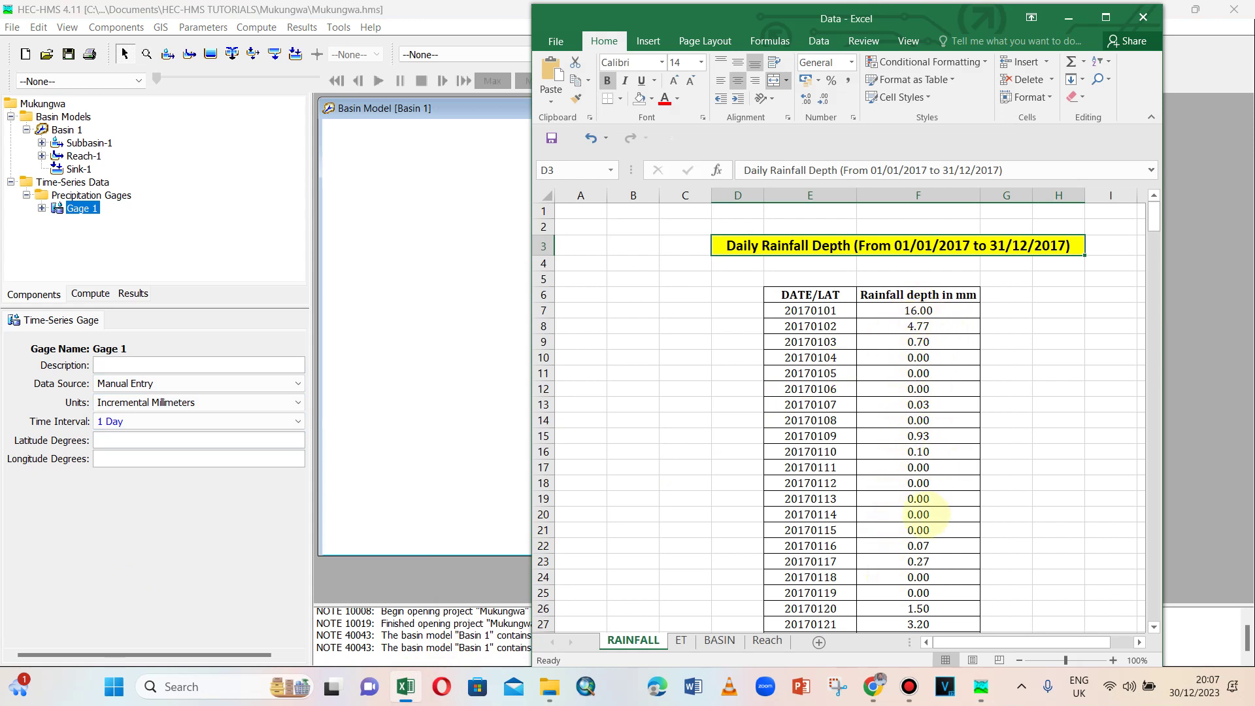
scroll(955, 524, "down", 1)
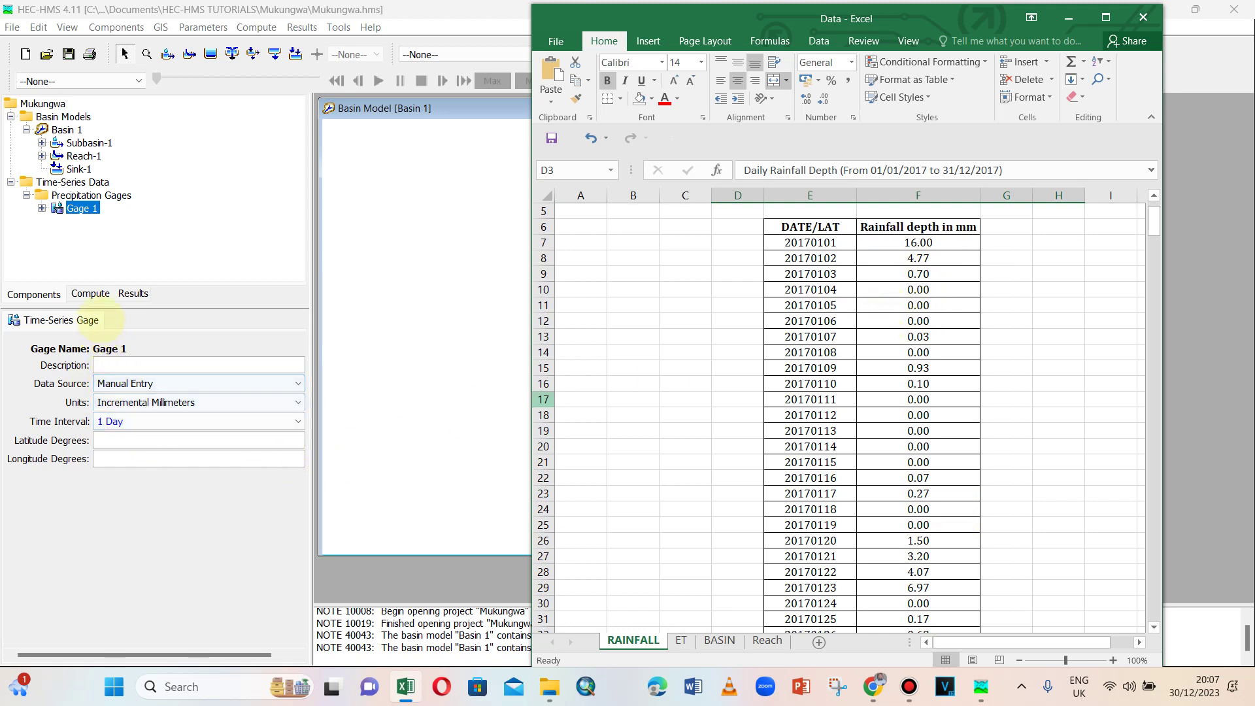
left_click(42, 208)
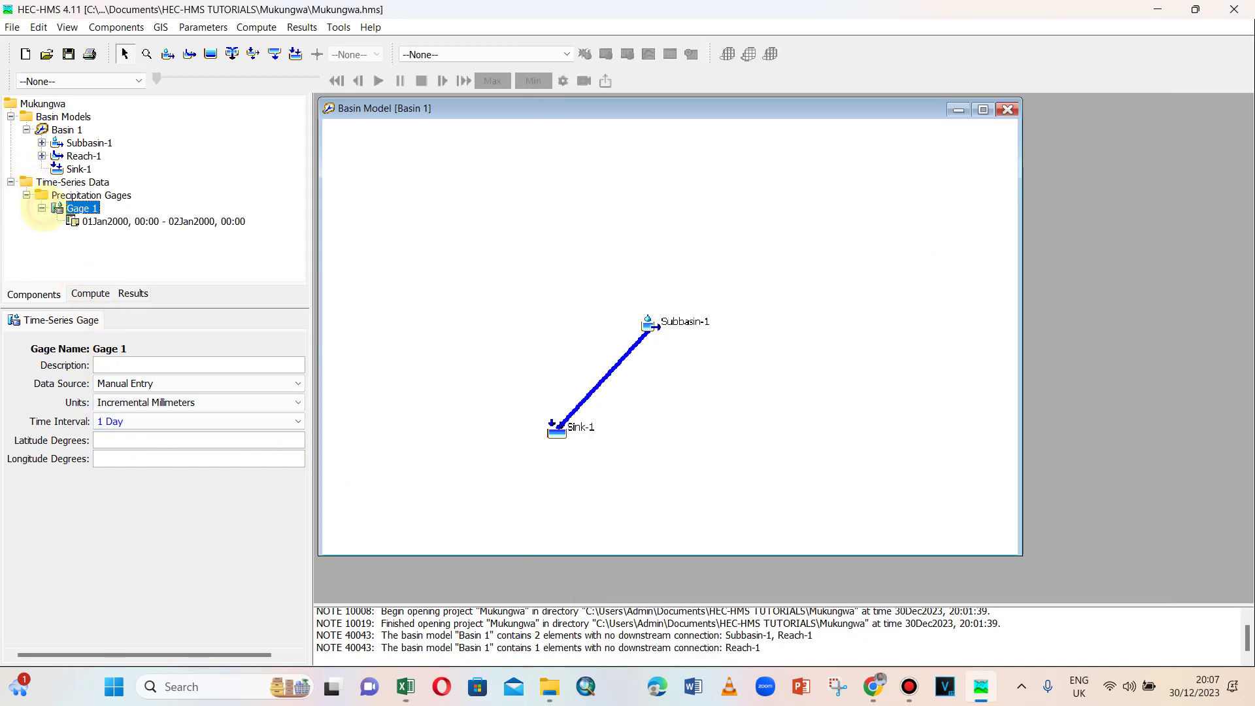
left_click(112, 221)
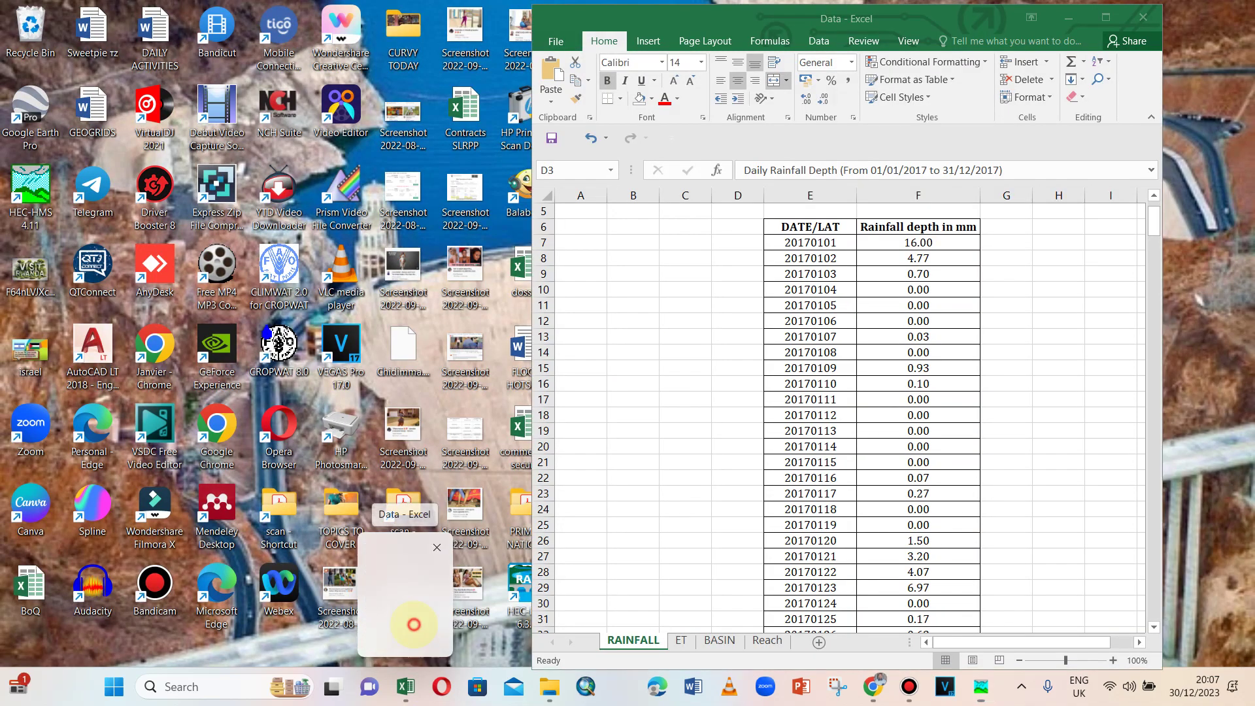
left_click(411, 618)
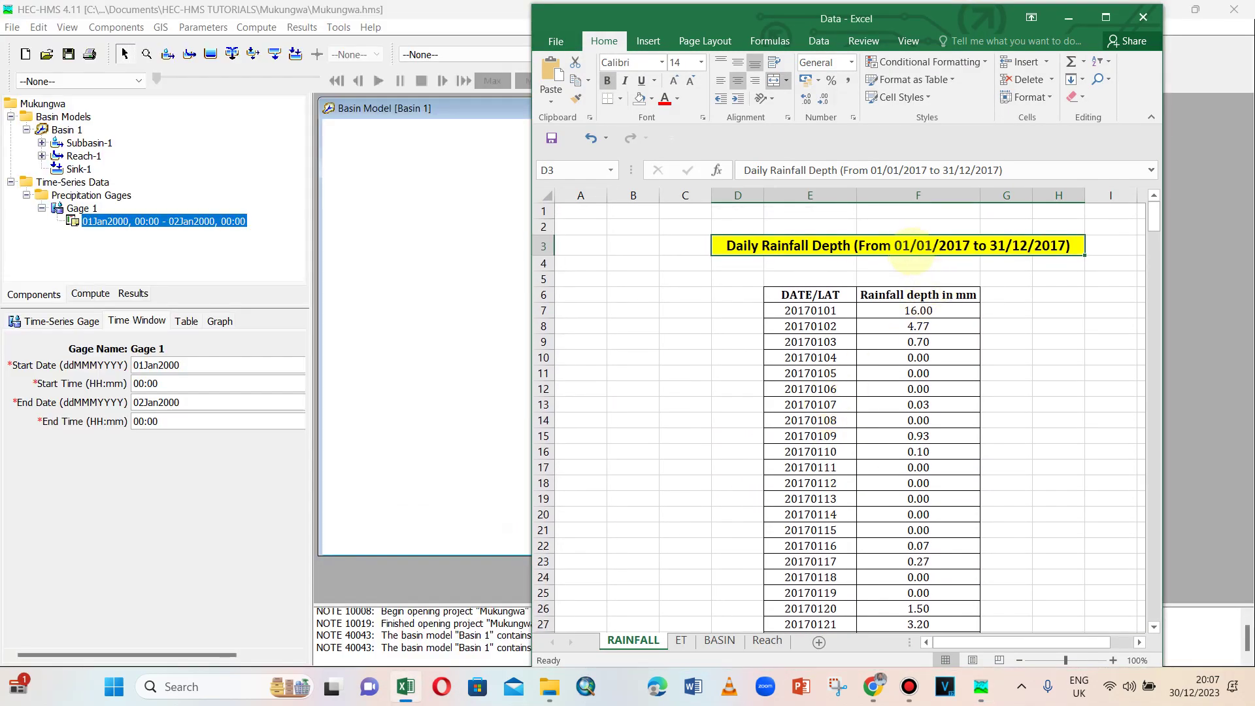
left_click(811, 324)
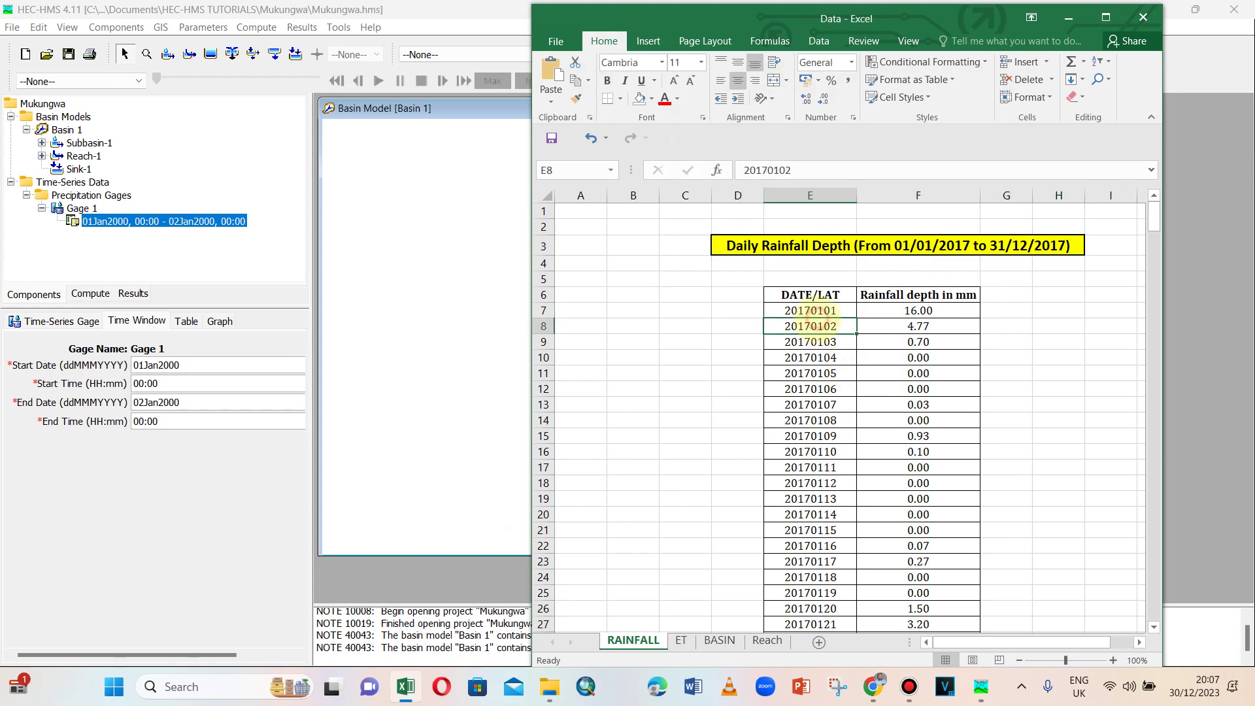
left_click(818, 314)
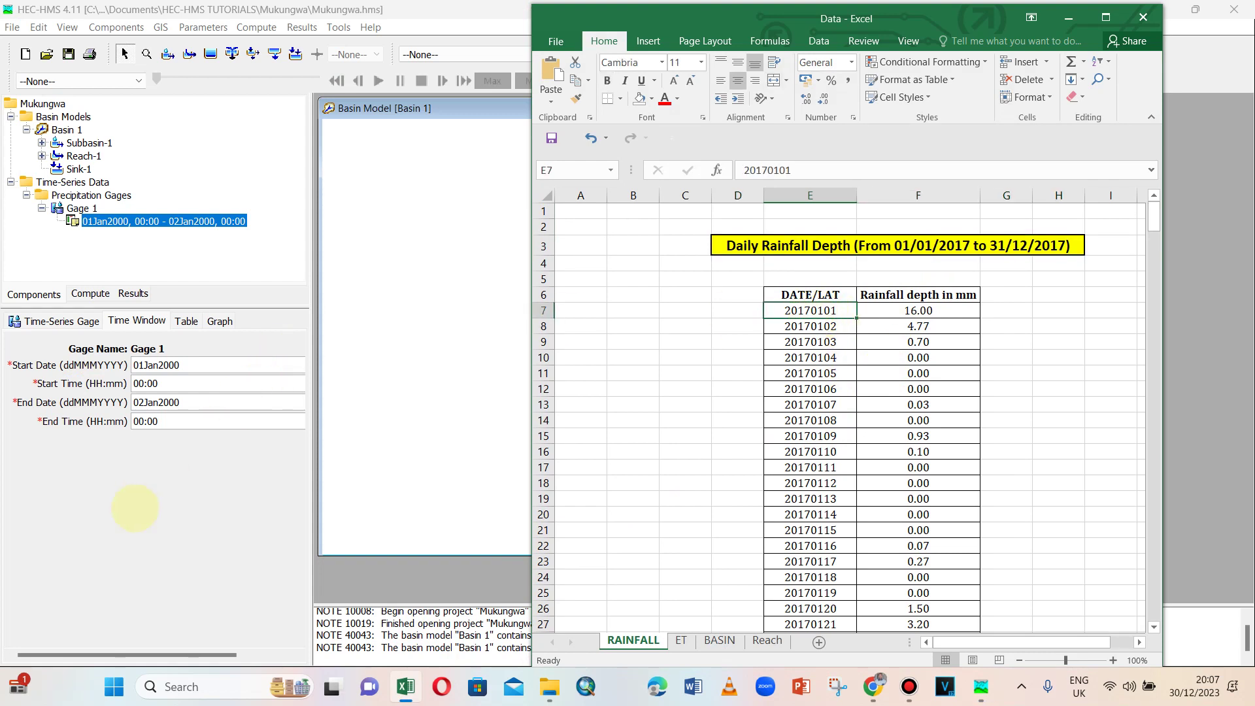
left_click(147, 367)
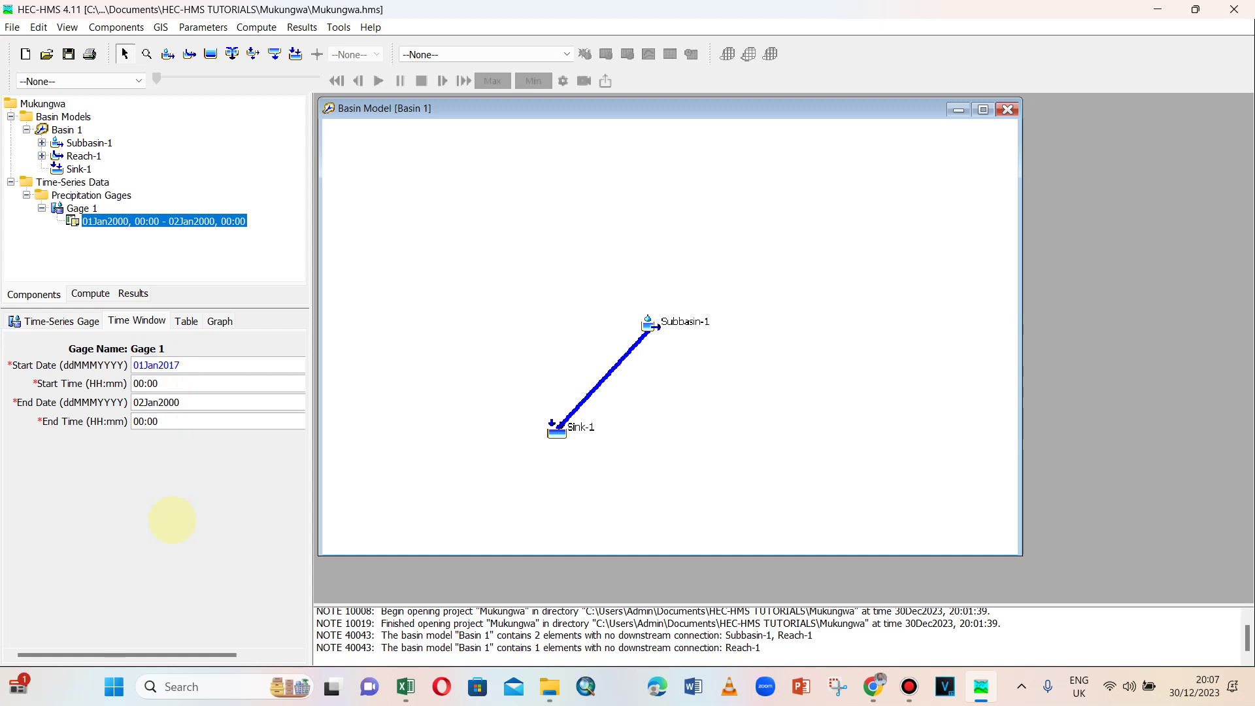
Set the end date of Gage 1's time window to 31Dec2017, matching the last Excel rainfall record, and save the project.
left_click(406, 687)
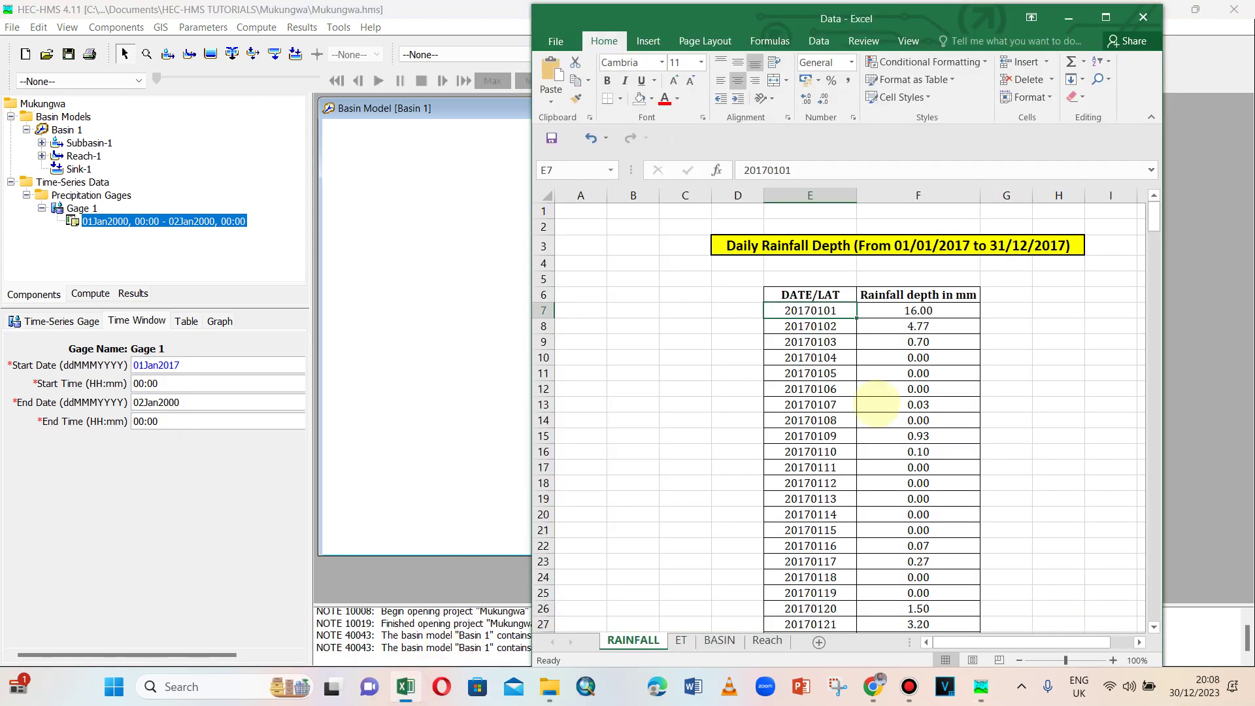
scroll(883, 395, "down", 12)
left_click_drag(1154, 262, 1036, 565)
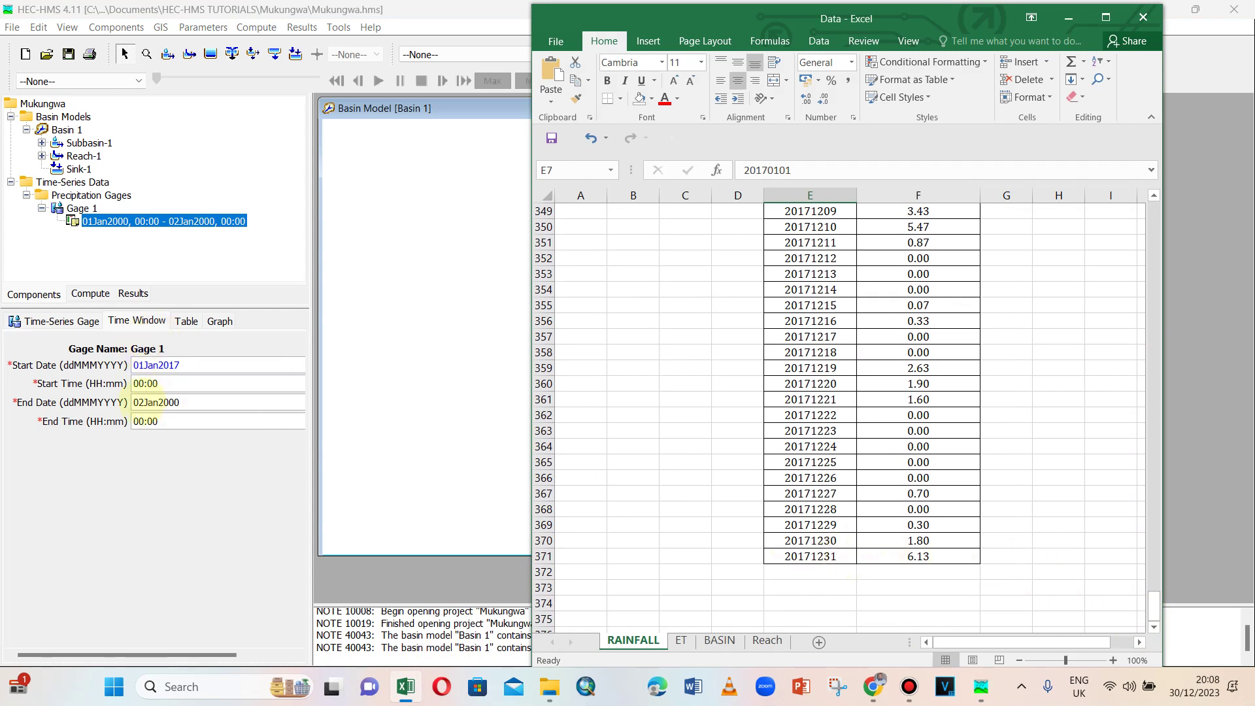
left_click(142, 402)
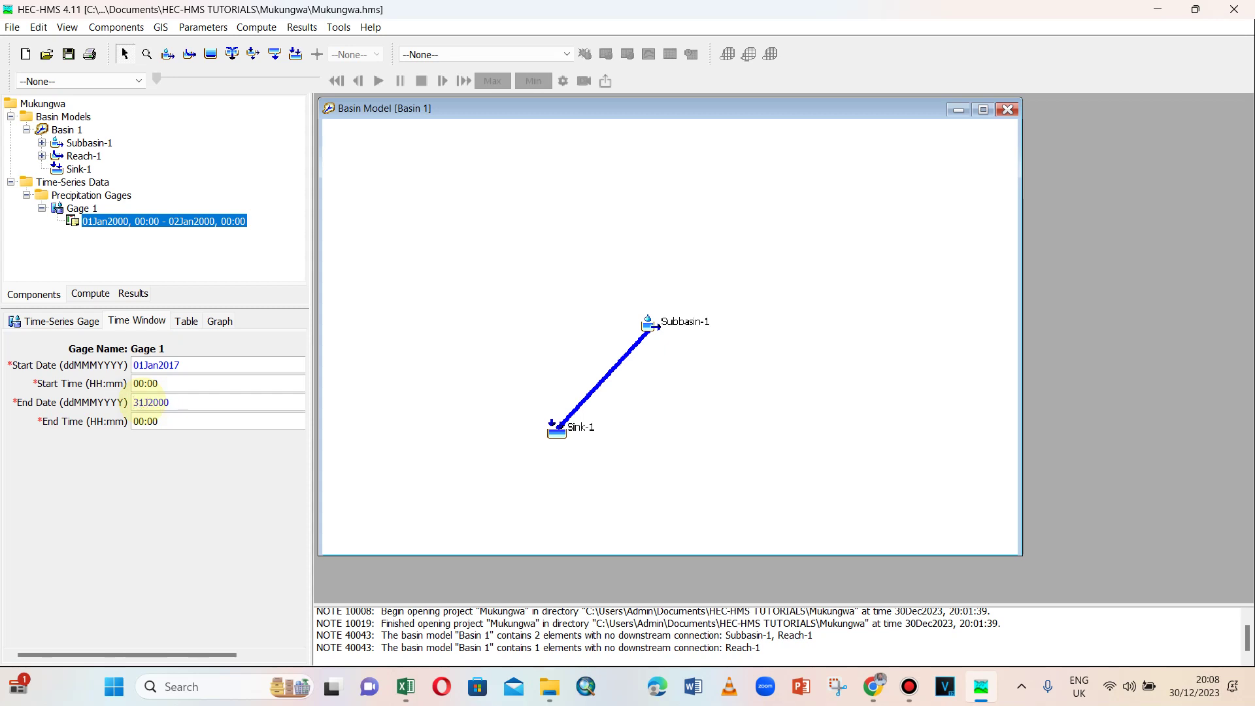
type("D")
key("Caps_Lock")
type("ec")
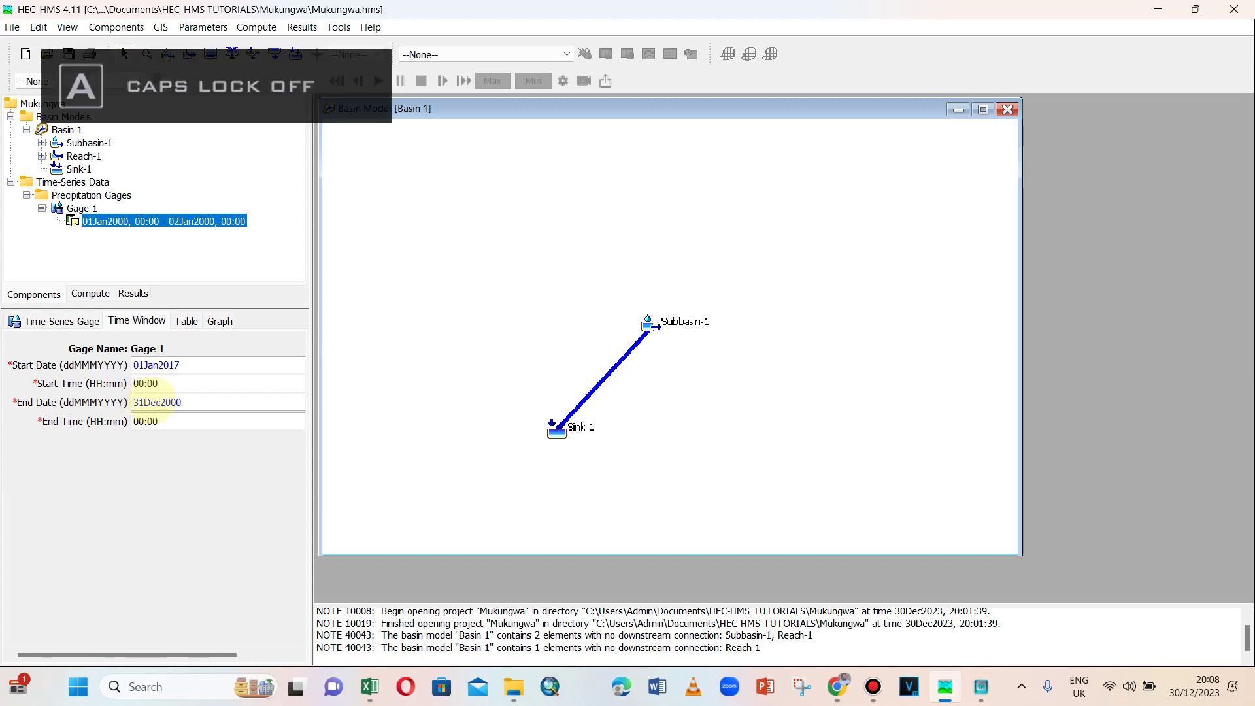
key("BackSpace")
key("BackSpace")
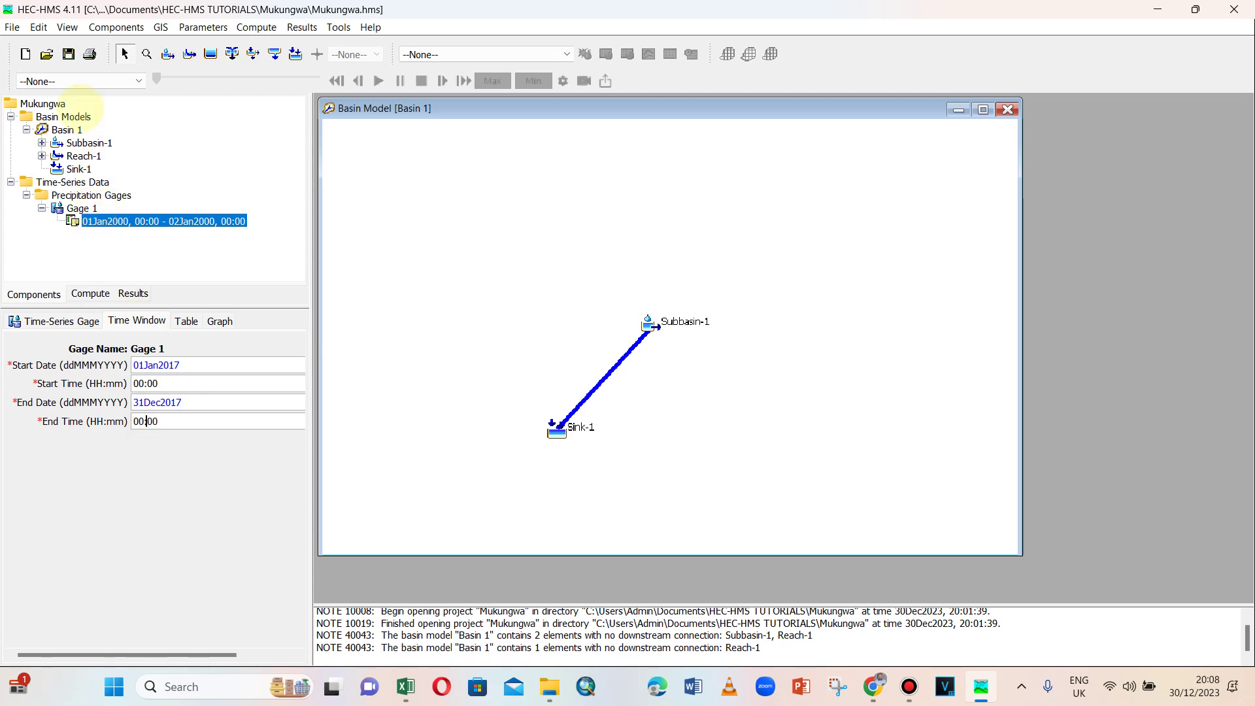
left_click(69, 54)
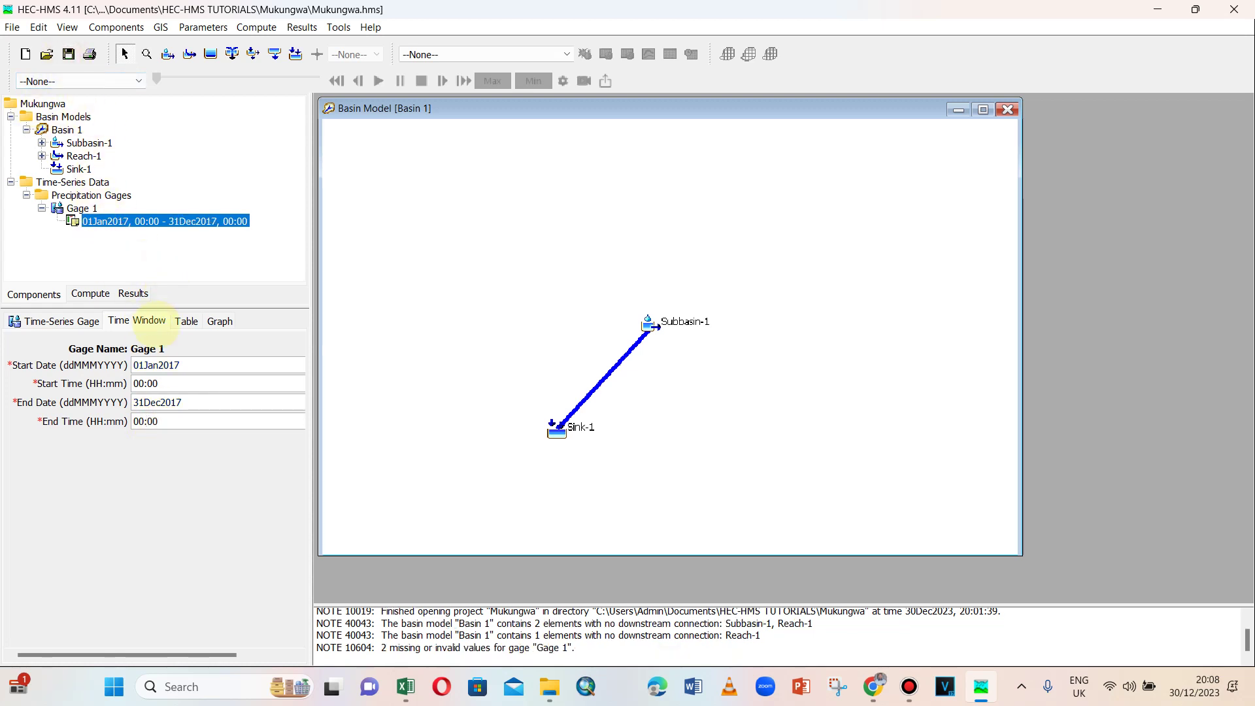
Copy all daily rainfall depths from F7 down in the Excel RAINFALL sheet into Gage 1's precipitation table, starting at 01Jan2017.
left_click(186, 321)
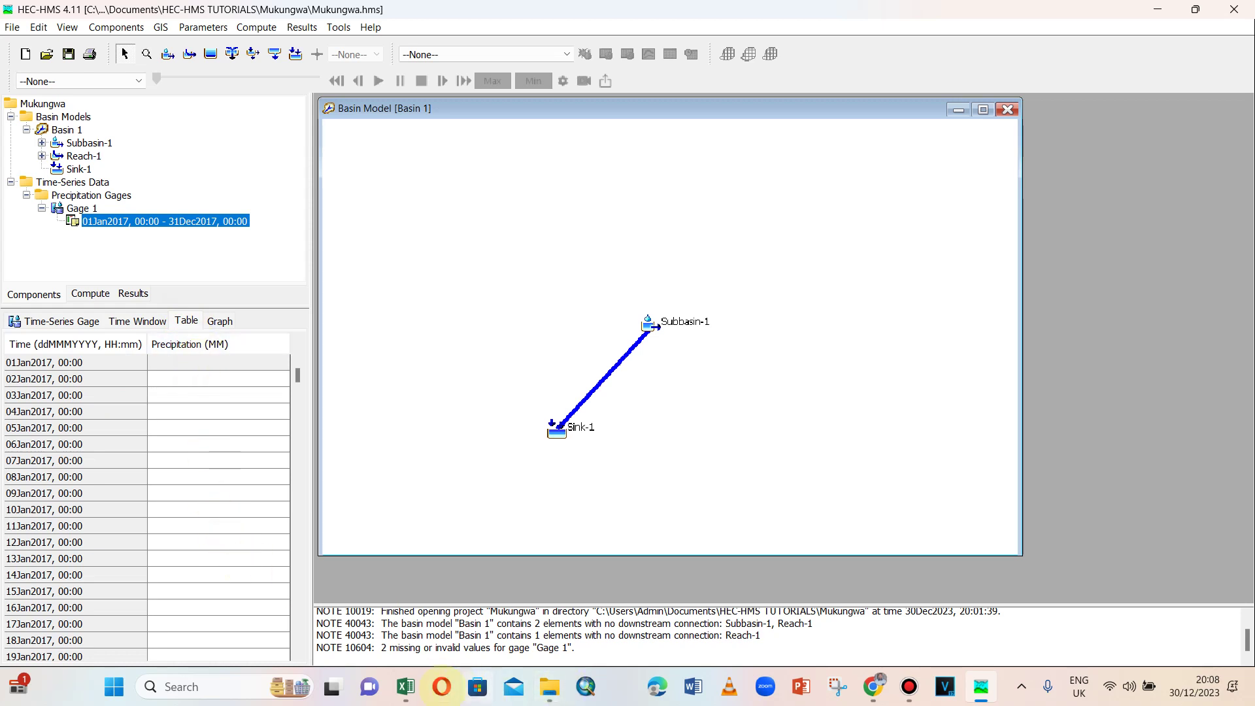
left_click(406, 687)
left_click(1151, 524)
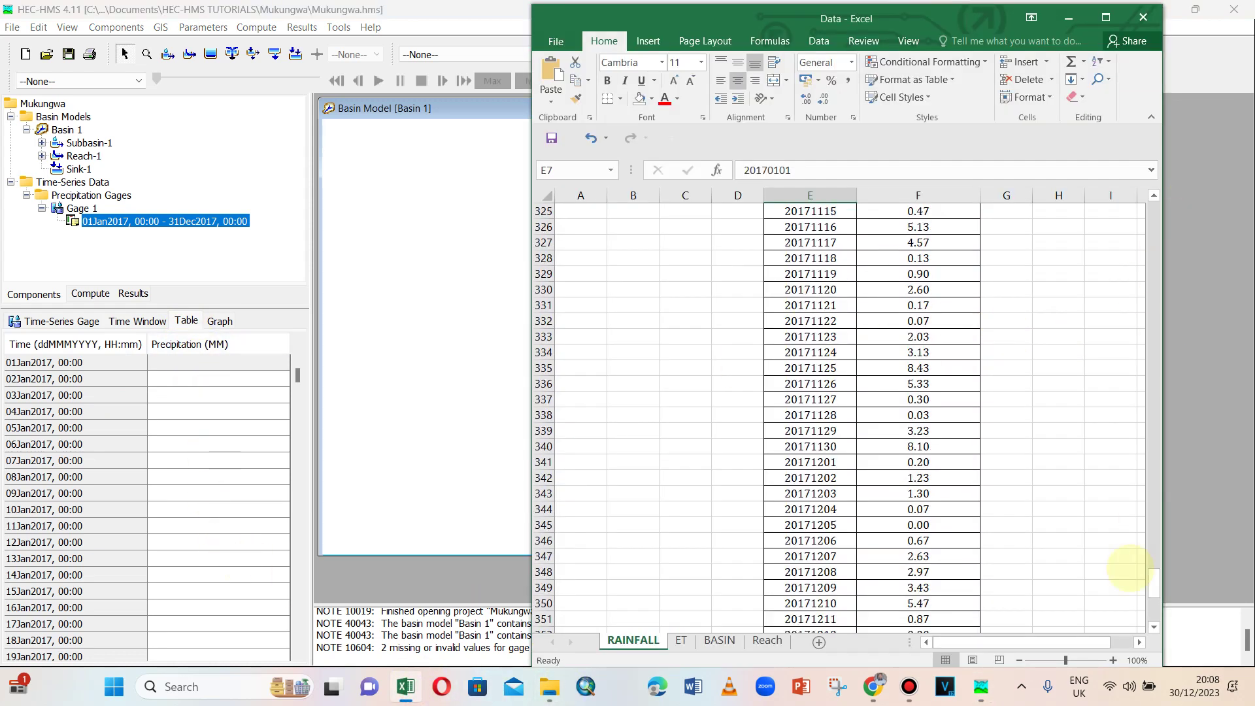
left_click_drag(1151, 580, 1155, 215)
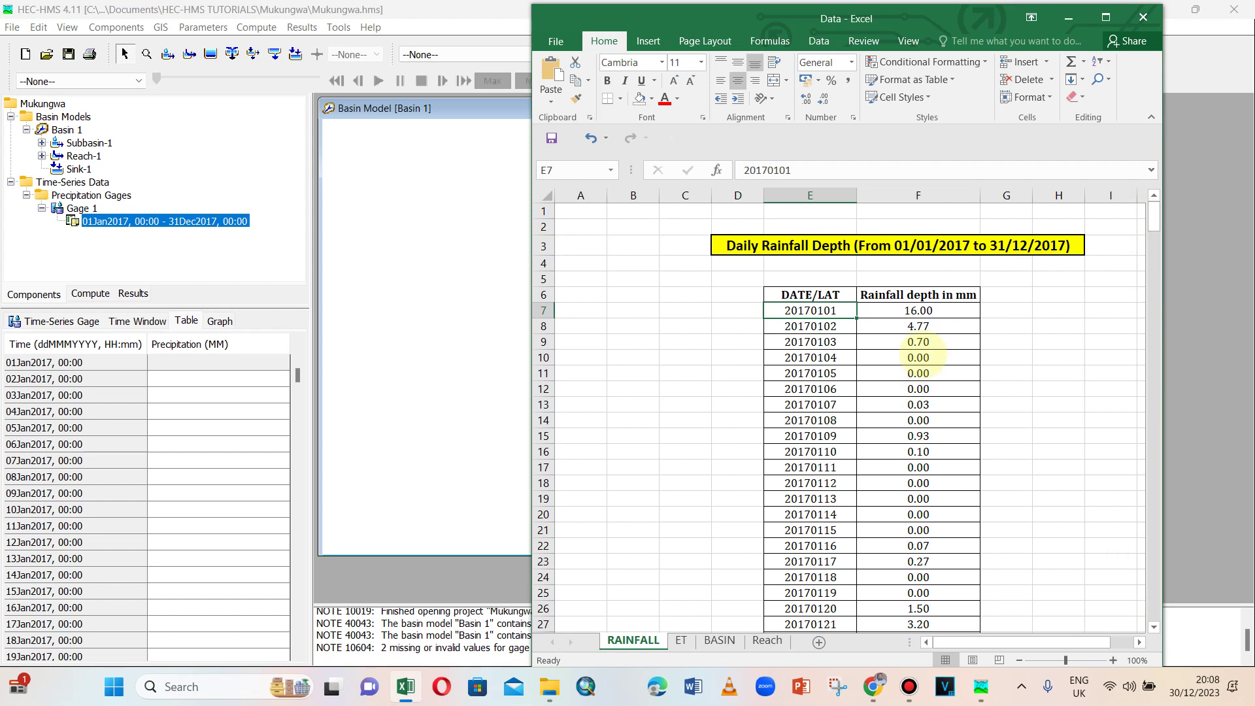
left_click(935, 313)
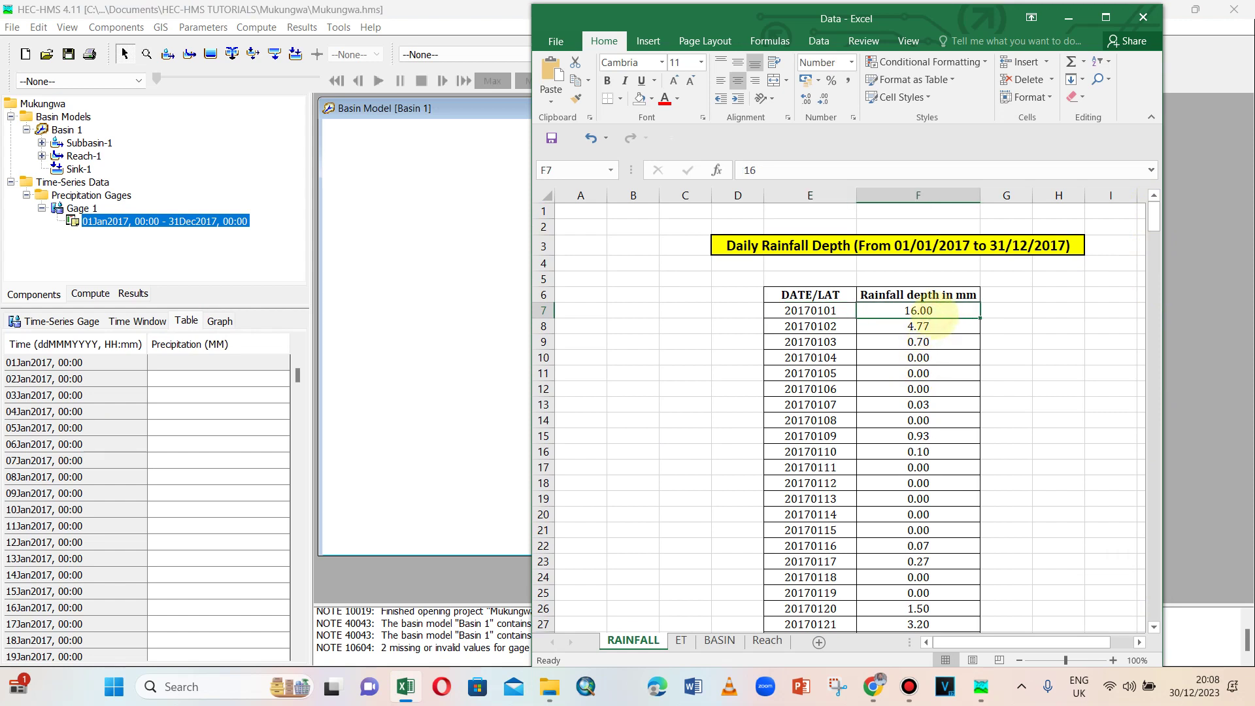
key("ctrl+shift+Down")
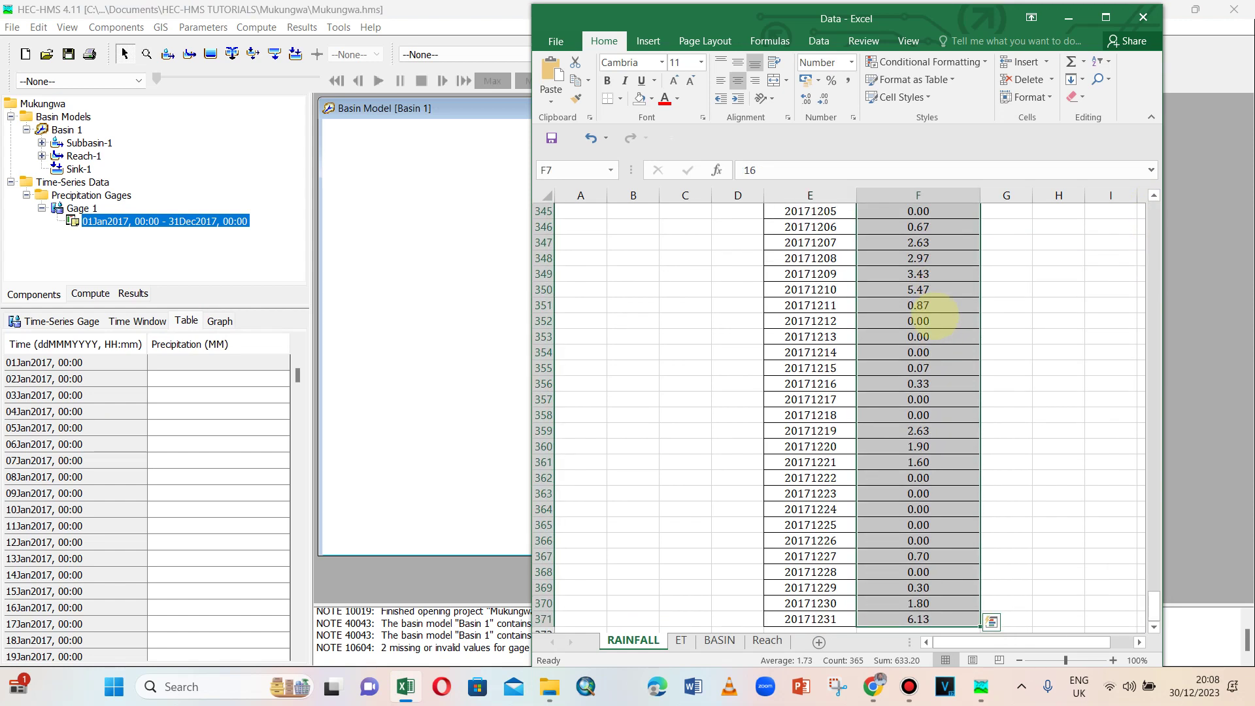
key("ctrl+c")
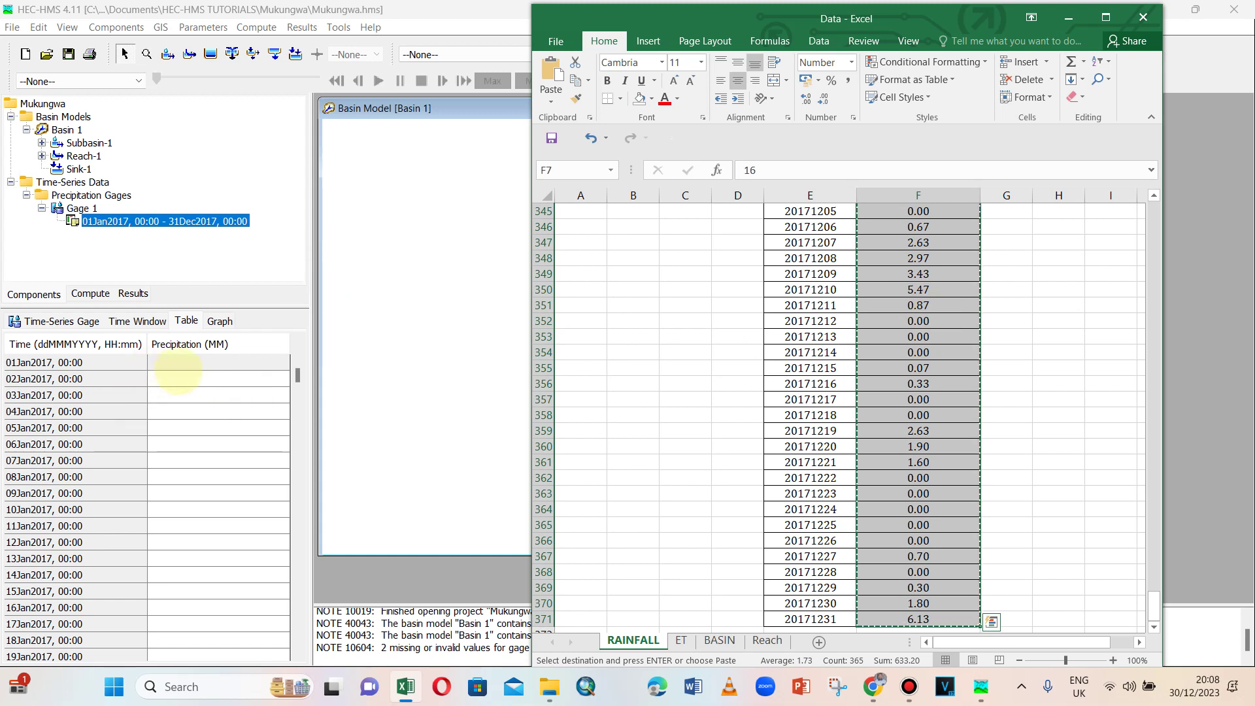
left_click(177, 364)
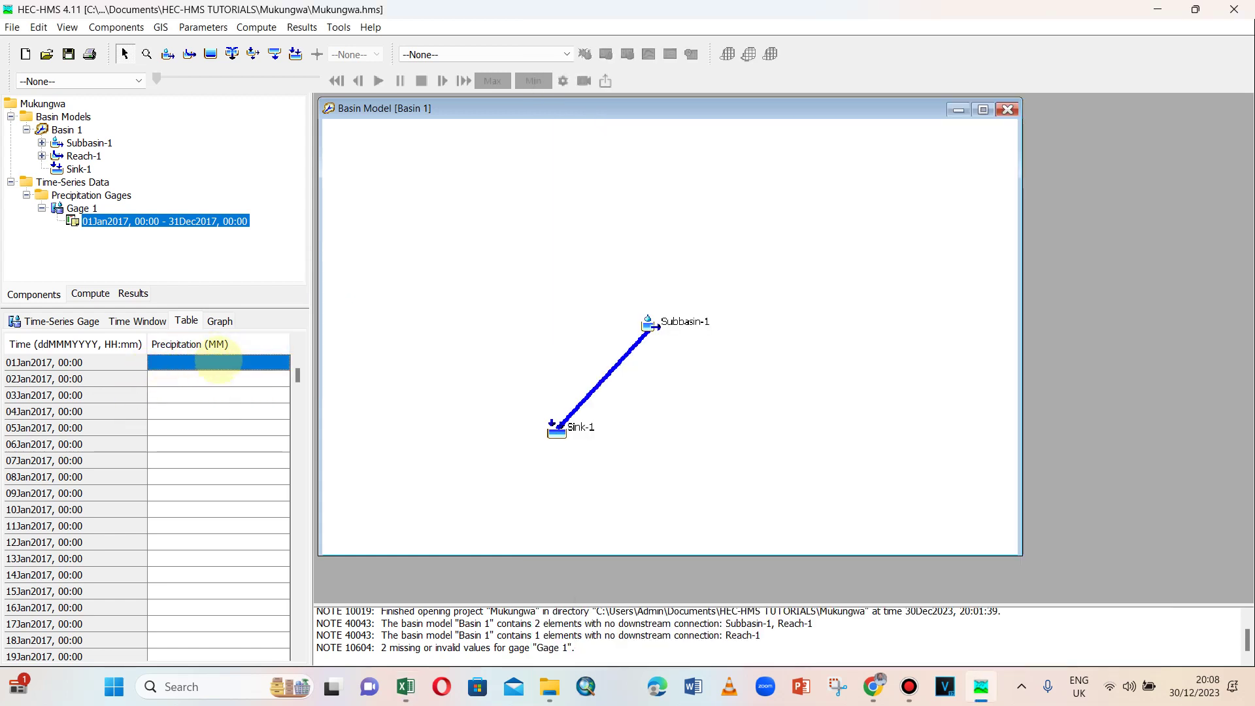
key("ctrl+v")
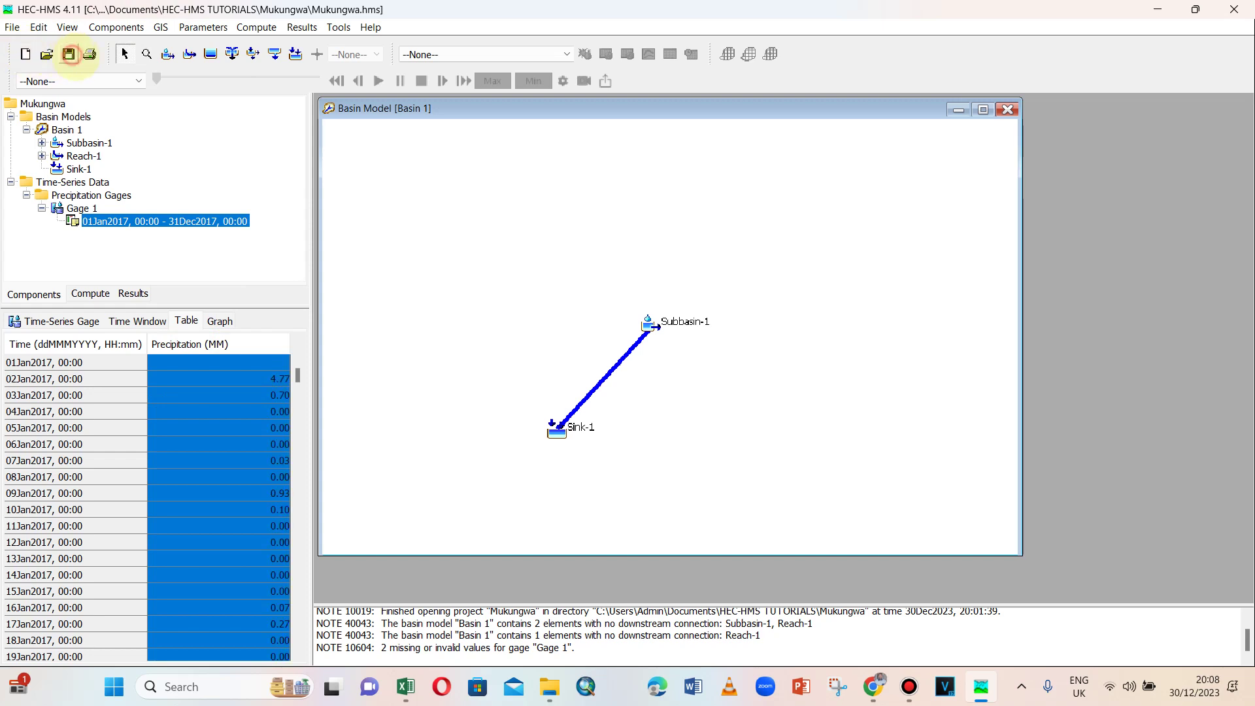
Review Gage 1's precipitation values in the table and their plot over 2017.
mouse_move(298, 374)
left_mouse_down()
mouse_move(299, 517)
mouse_move(296, 361)
left_mouse_up()
left_click(219, 320)
left_click(186, 320)
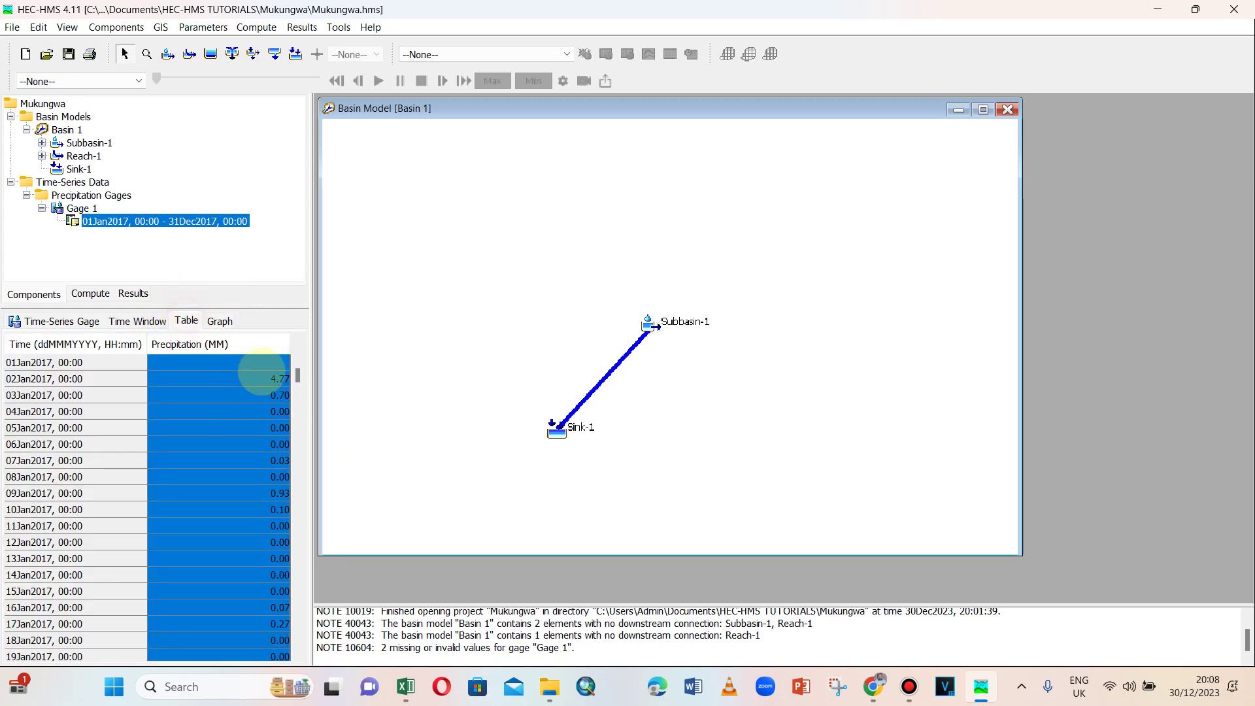
left_click(219, 321)
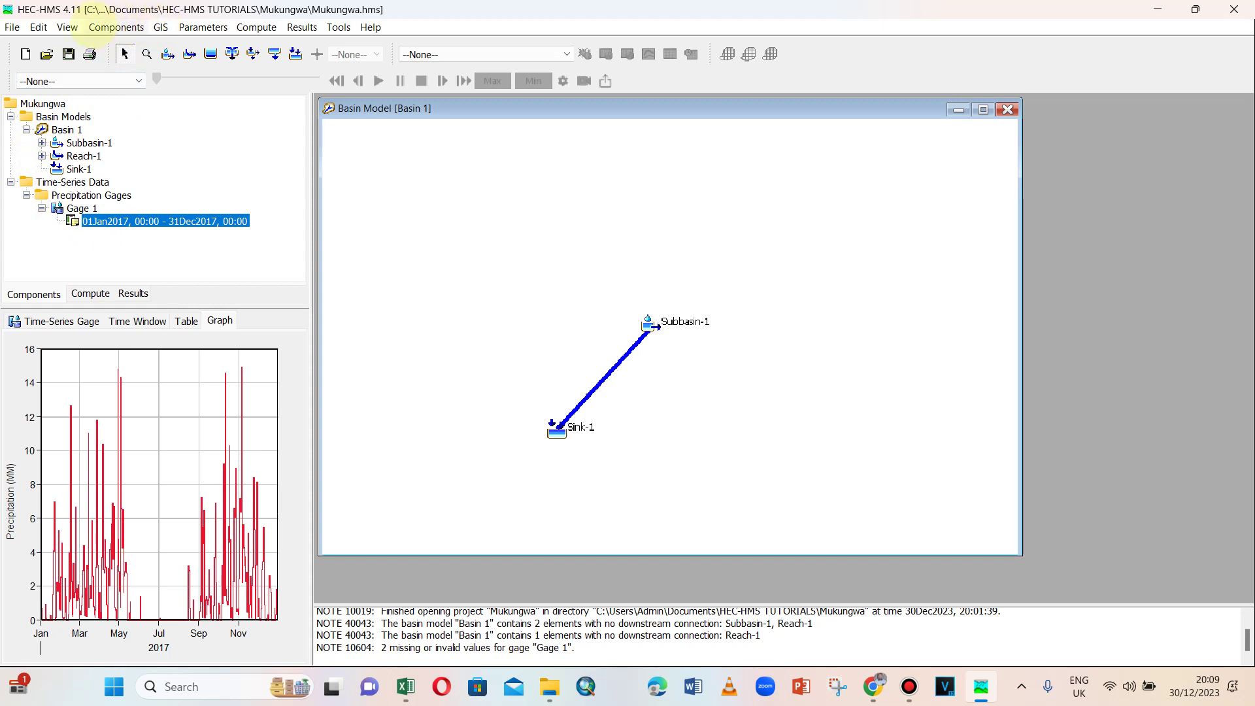
Create a new meteorologic model in the Mukungwa project, keeping the default name and leaving the description empty.
left_click(126, 26)
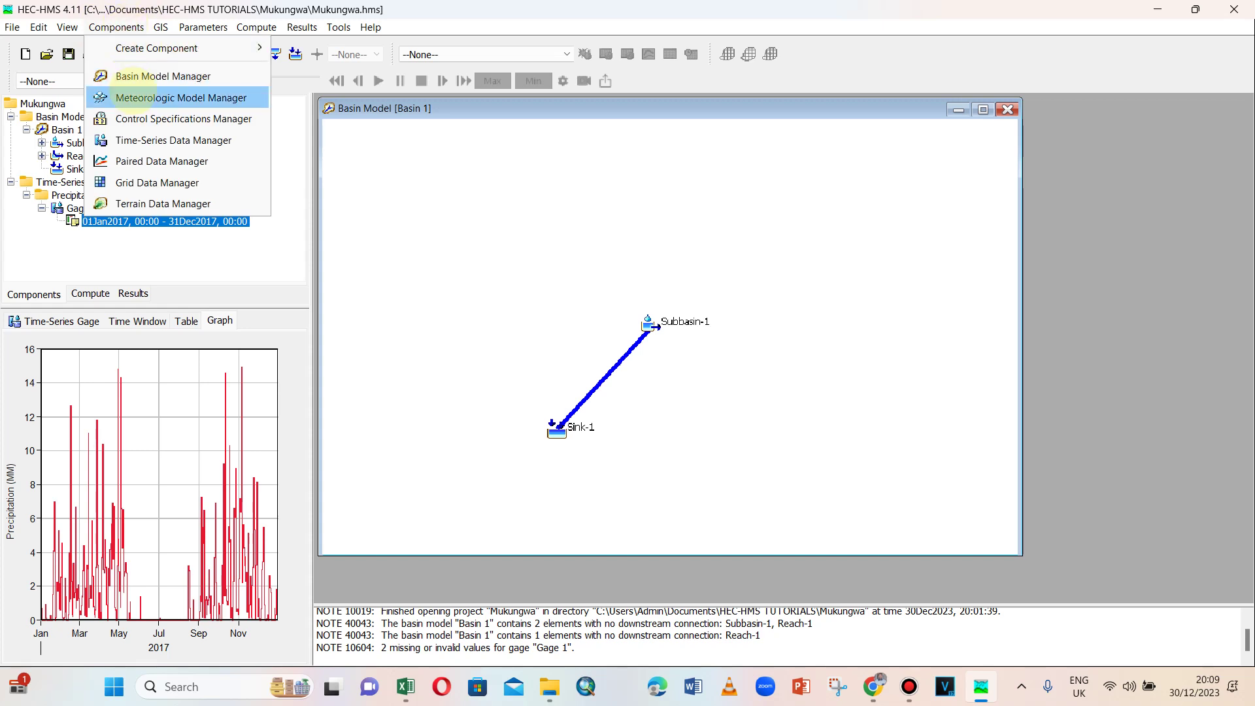
left_click(140, 98)
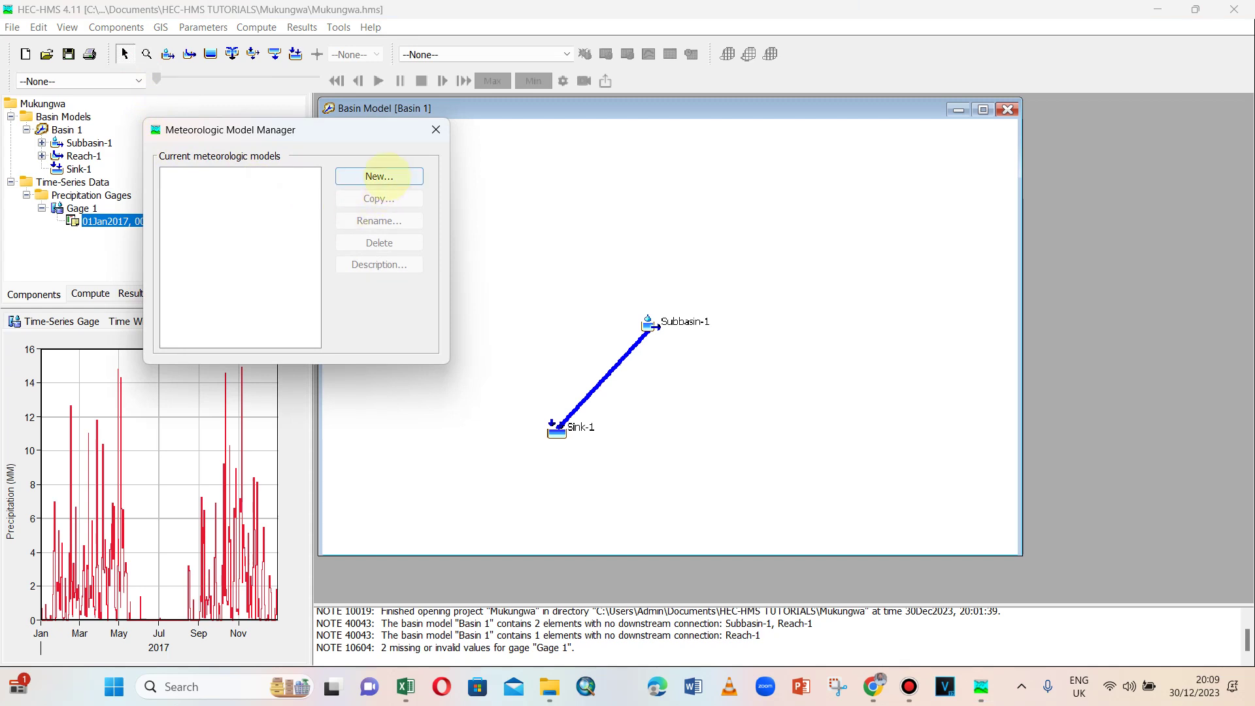
left_click(386, 177)
left_click(406, 271)
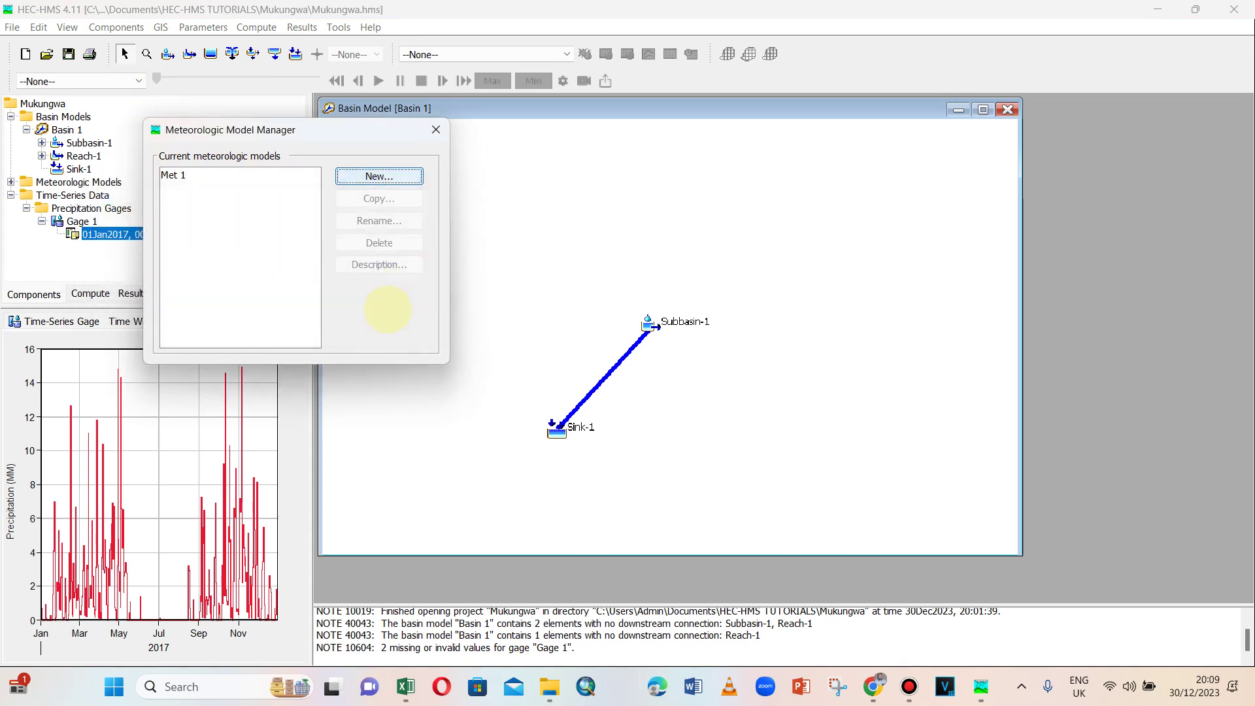
left_click(437, 129)
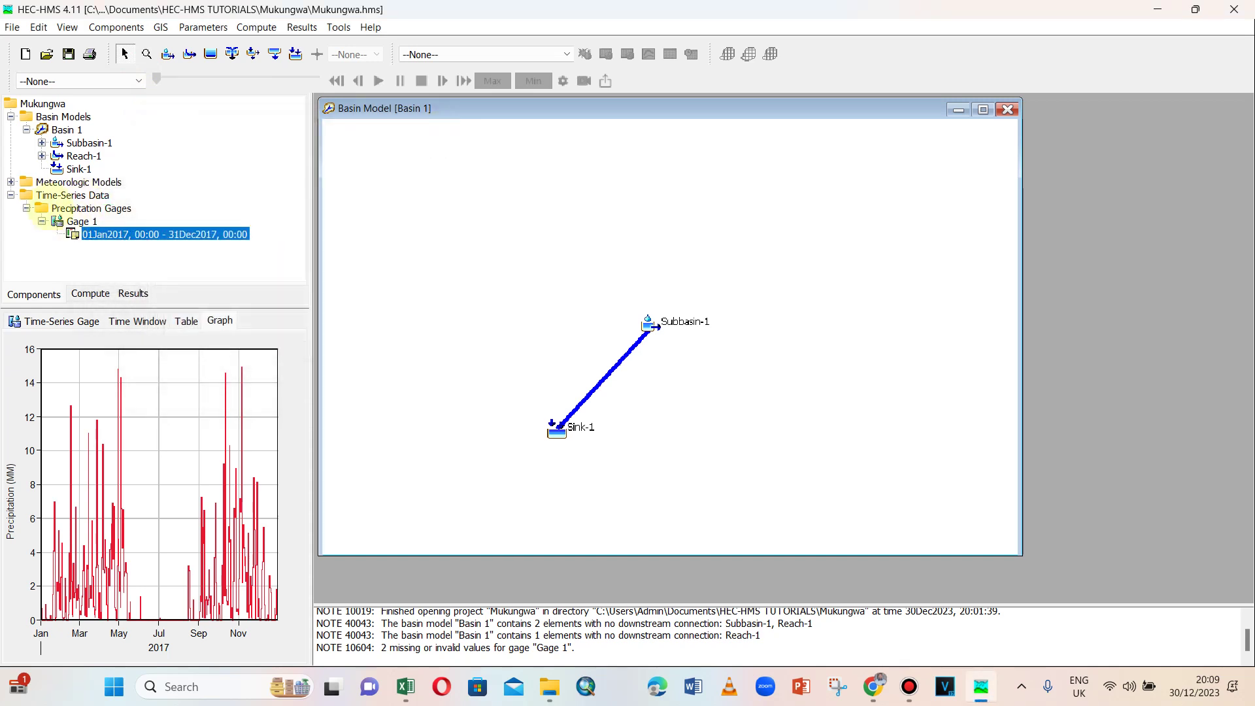
Set Include Subbasins to Yes for Basin 1 in the Met 1 meteorologic model.
left_click(11, 182)
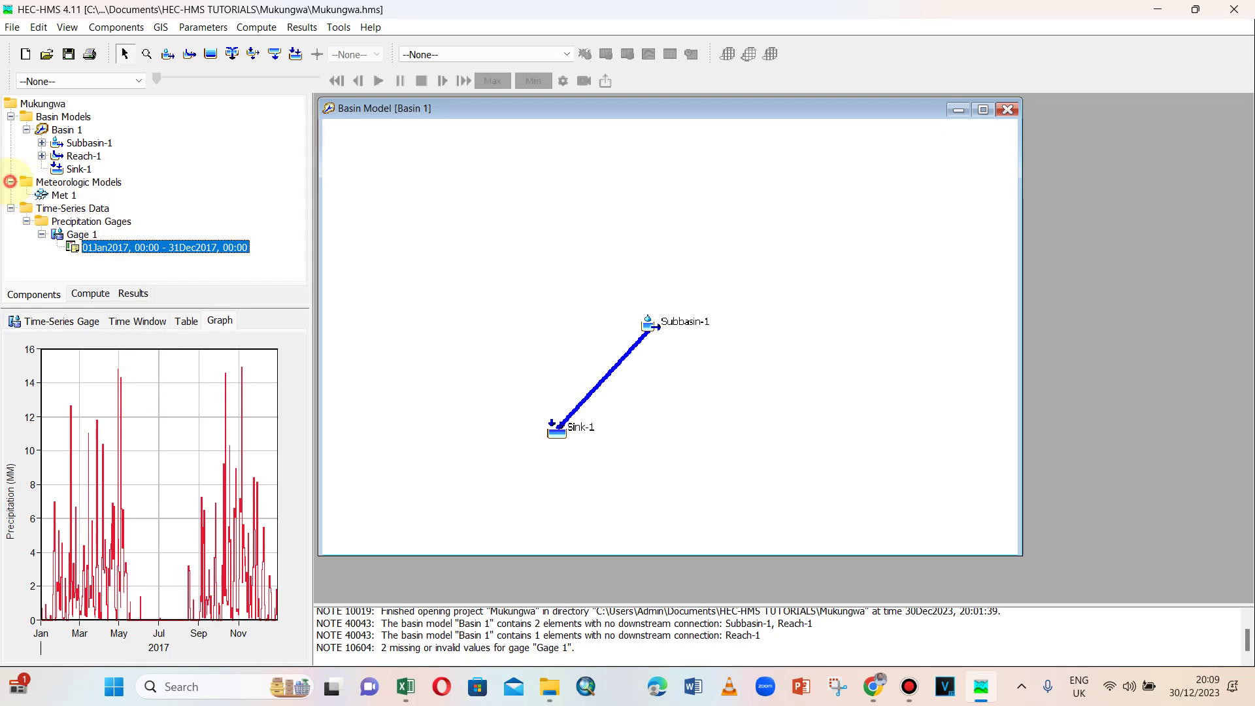
left_click(62, 195)
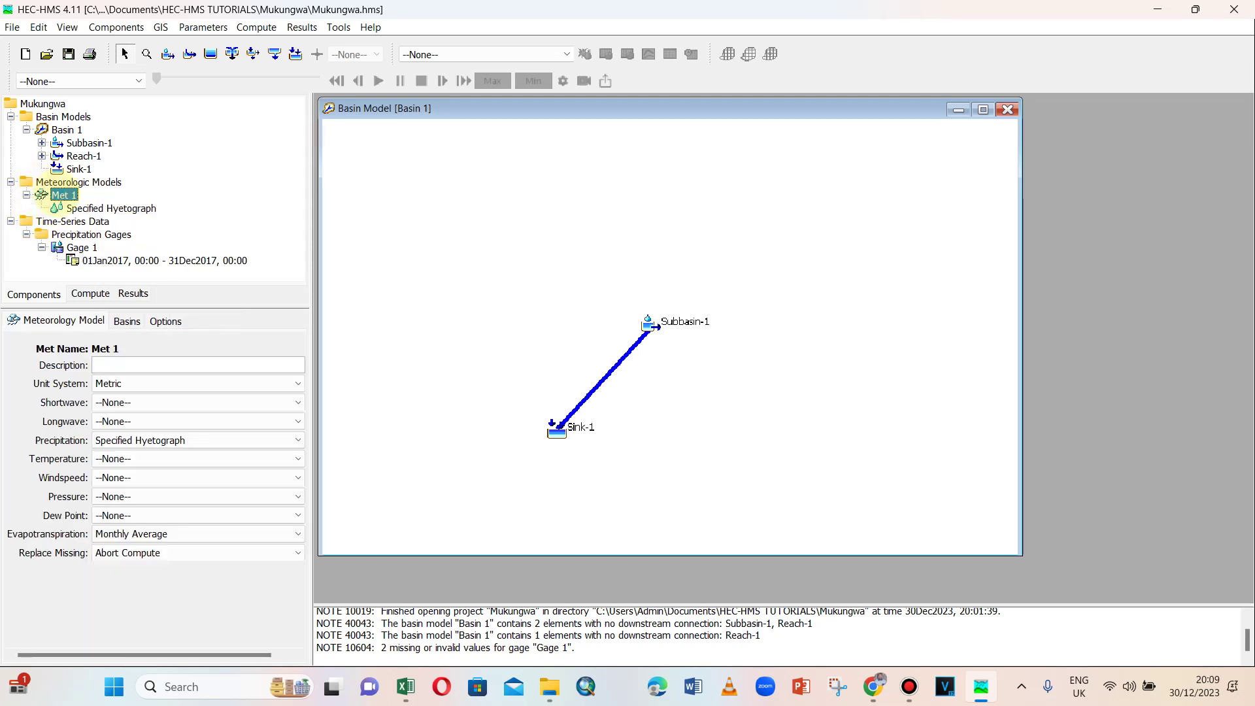
left_click(105, 208)
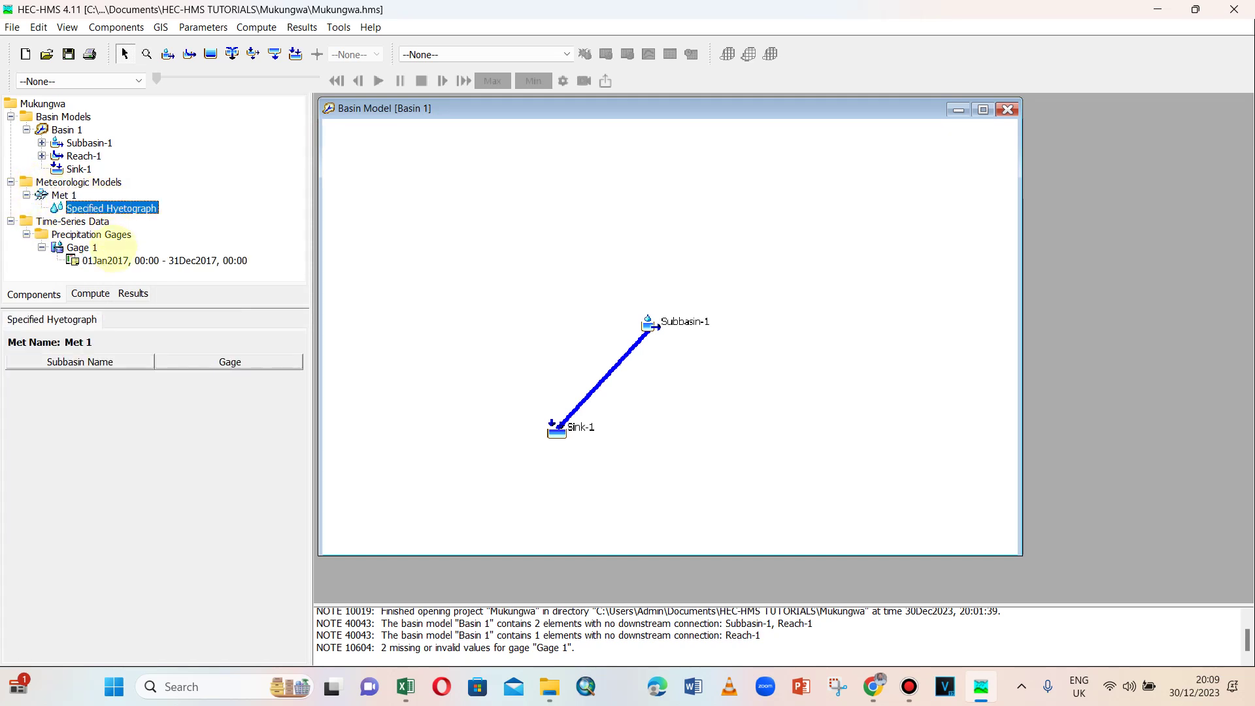
left_click(65, 195)
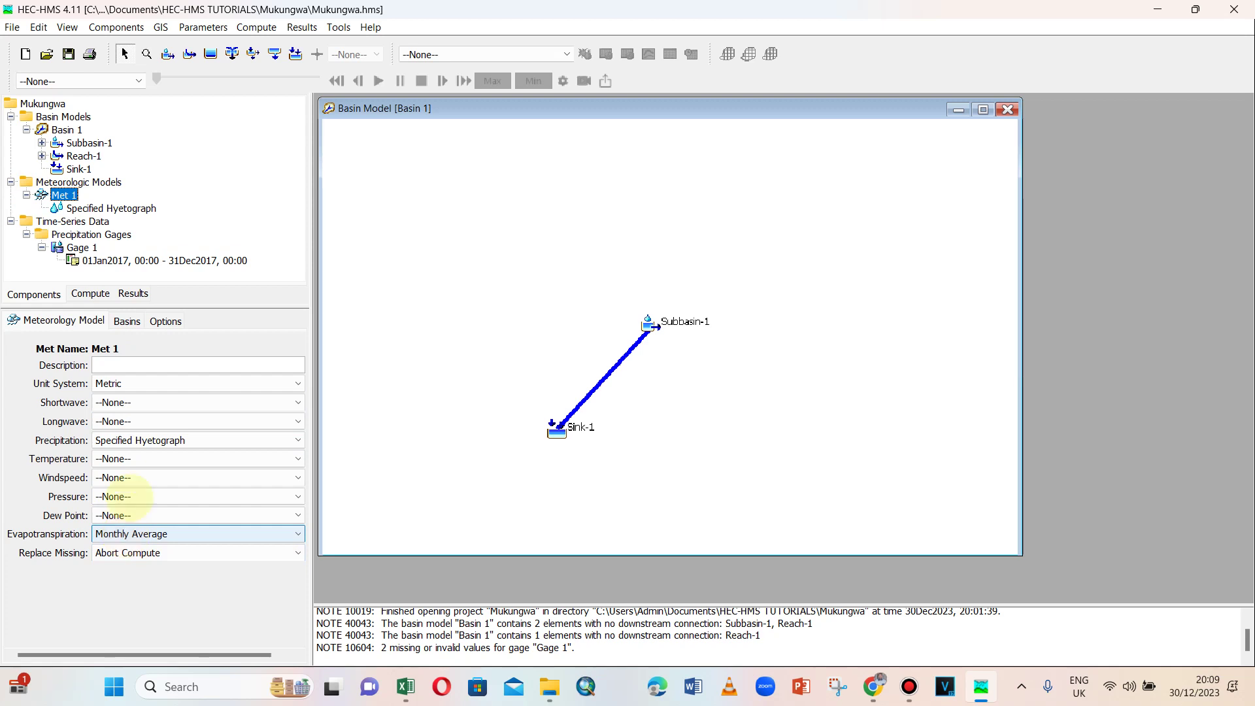
left_click(127, 321)
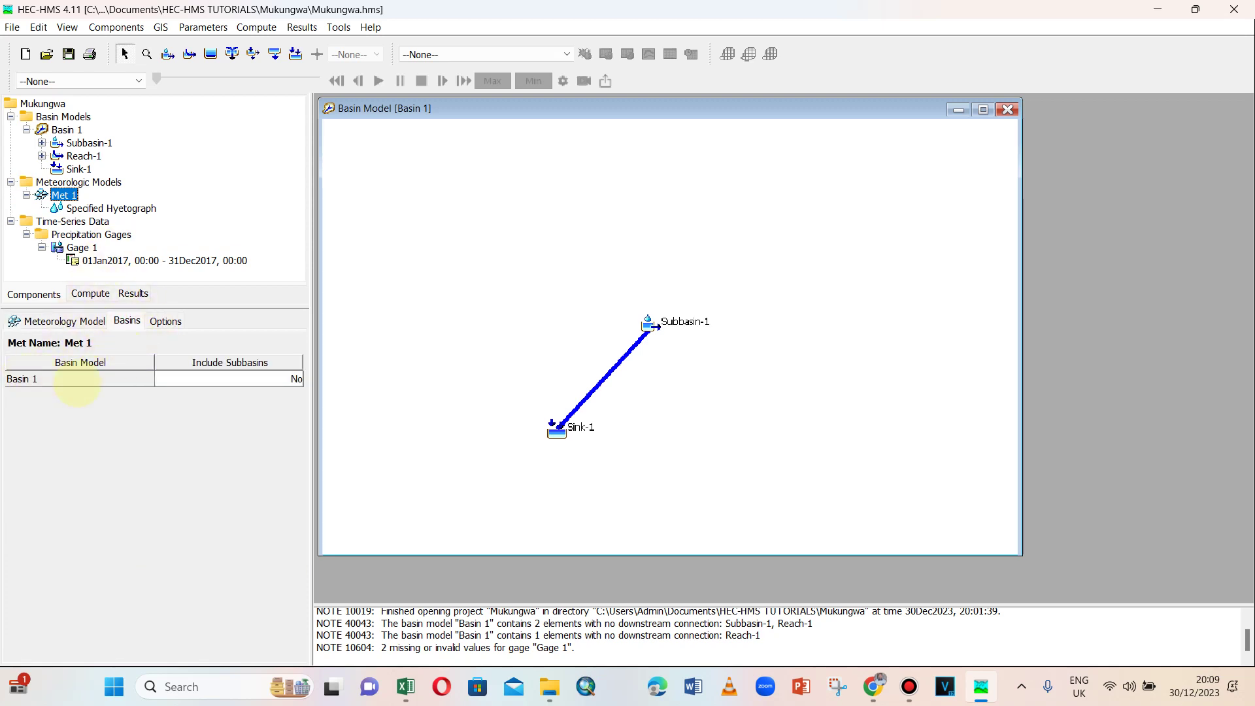
left_click(214, 380)
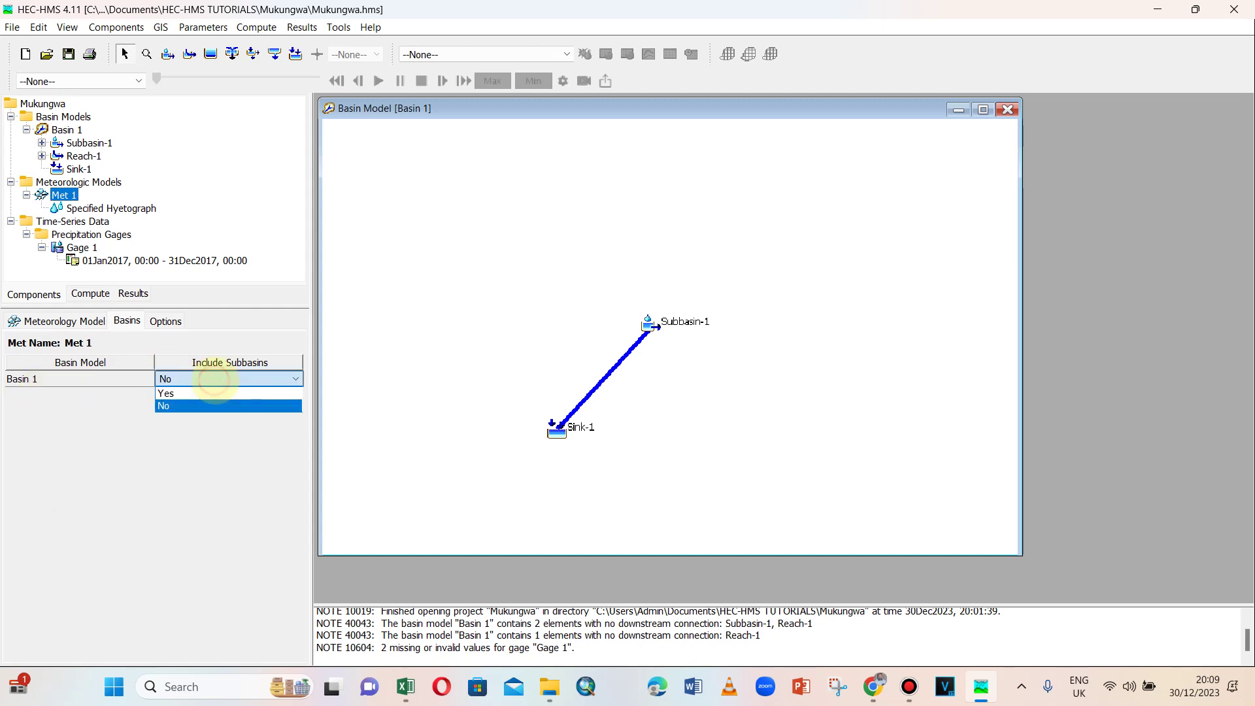
left_click(200, 395)
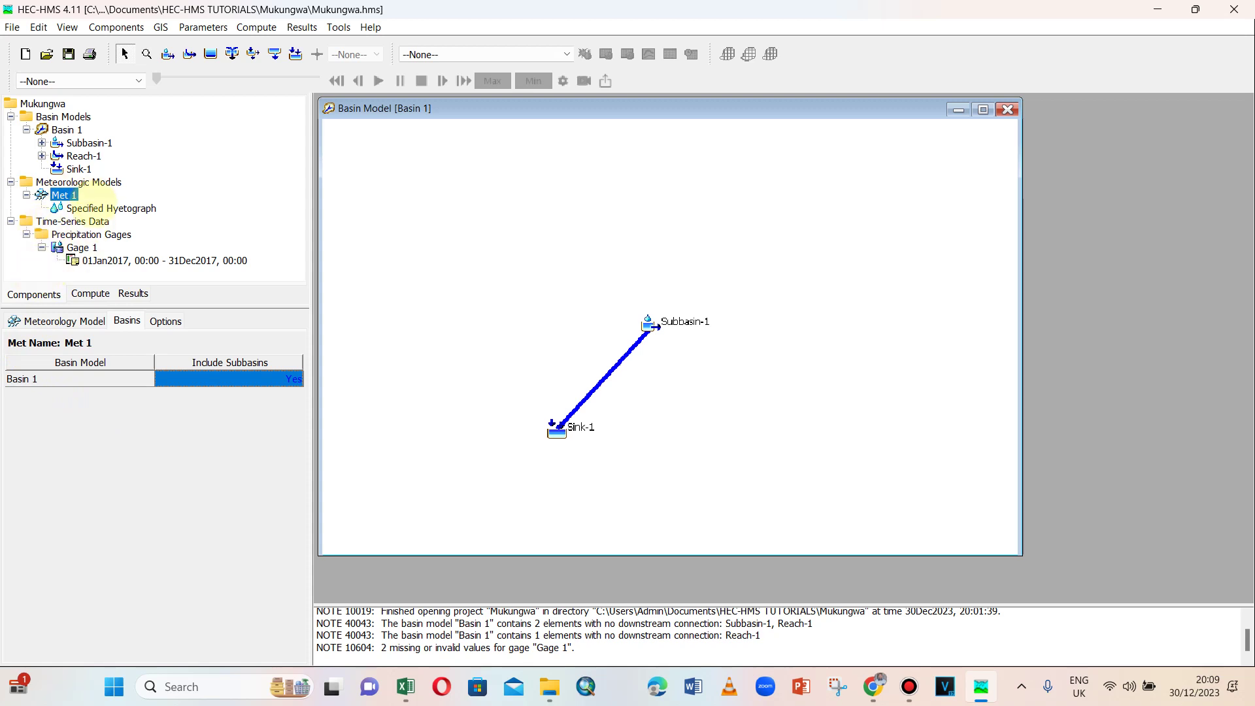
Assign Gage 1 to Subbasin-1 in Met 1's specified hyetograph and save the project.
left_click(91, 198)
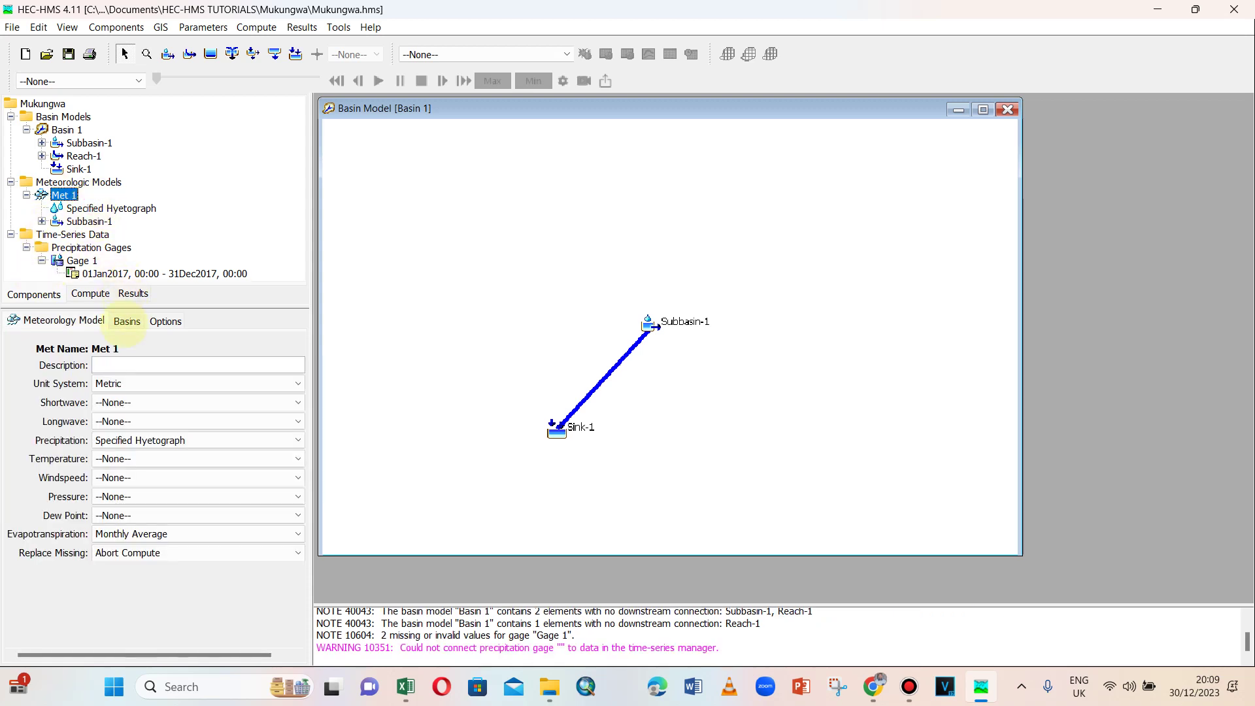
left_click(95, 208)
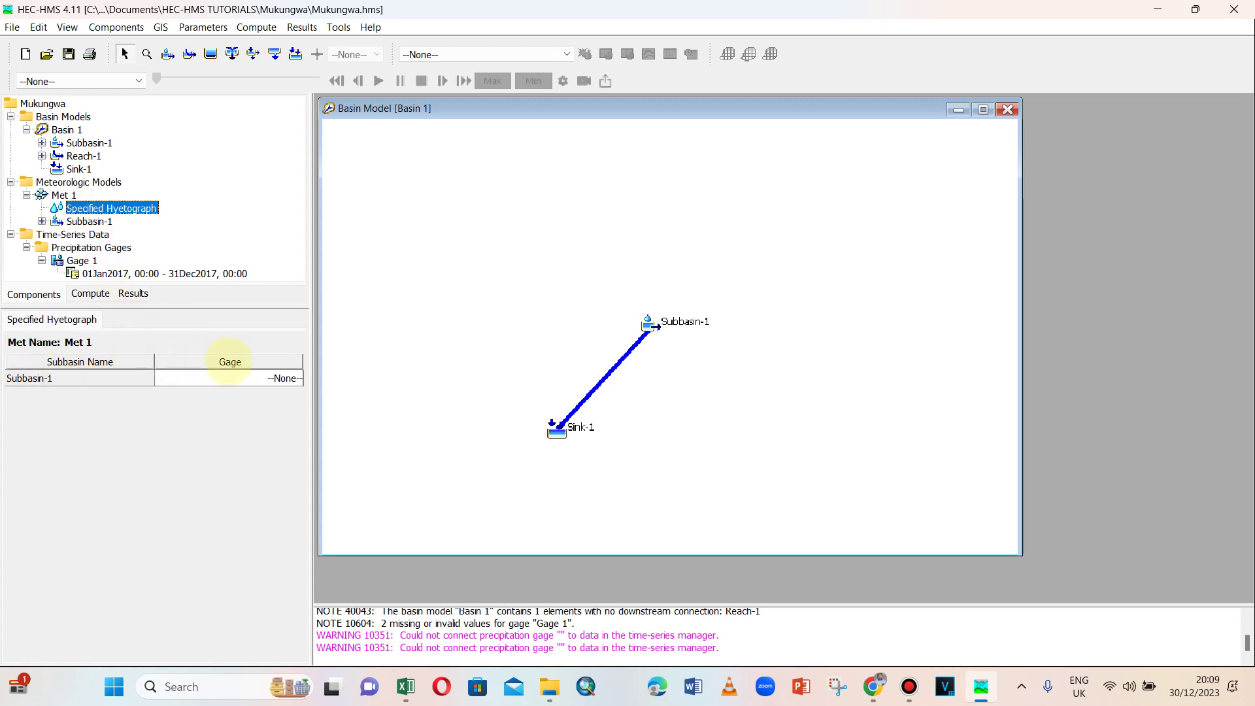
left_click(227, 376)
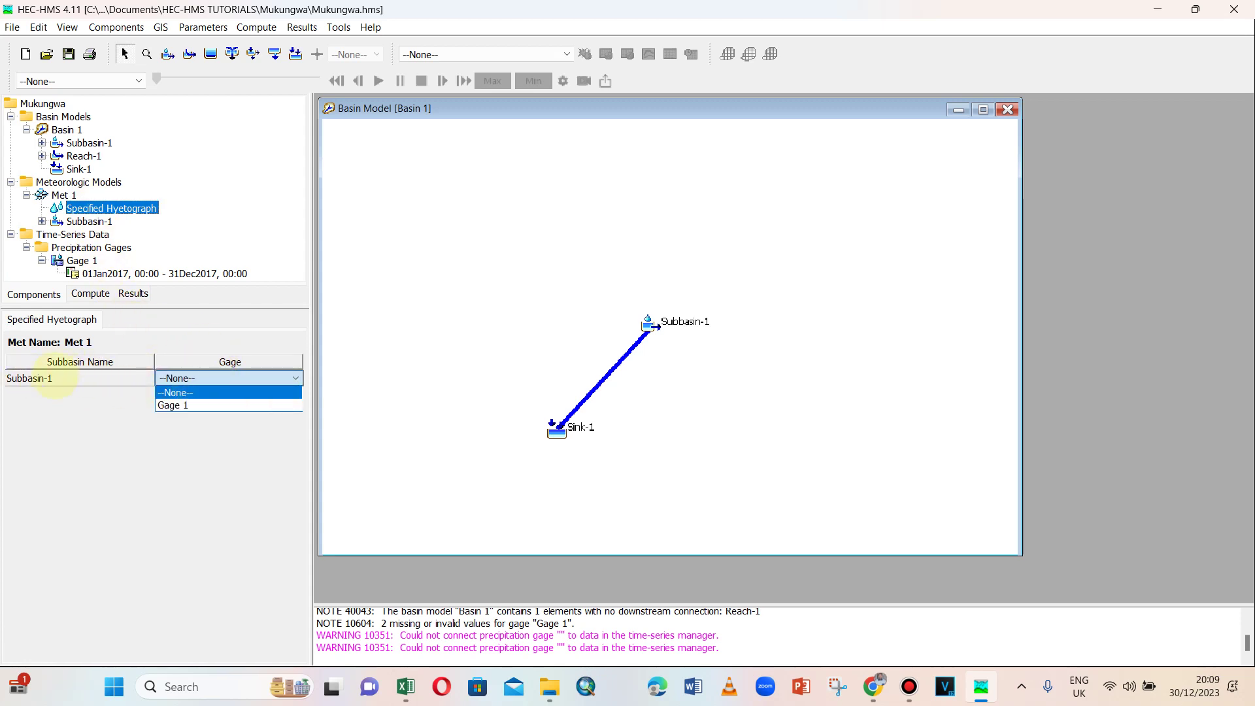
left_click(165, 406)
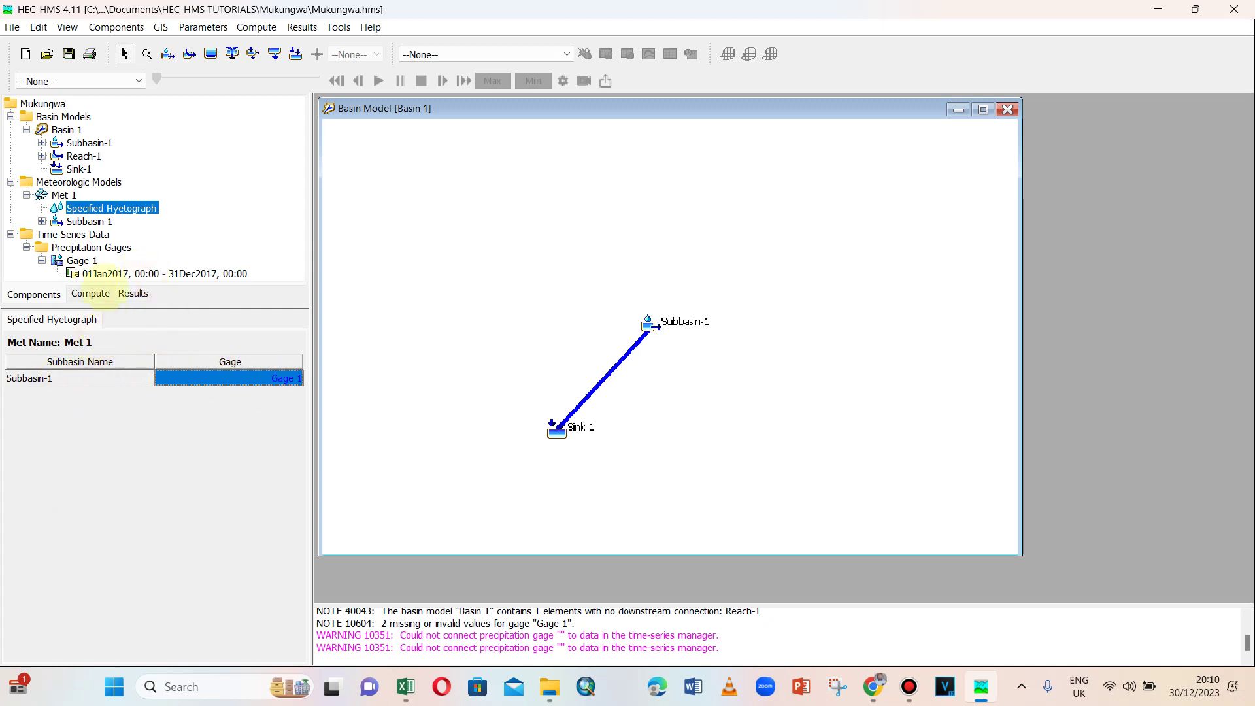
left_click(68, 53)
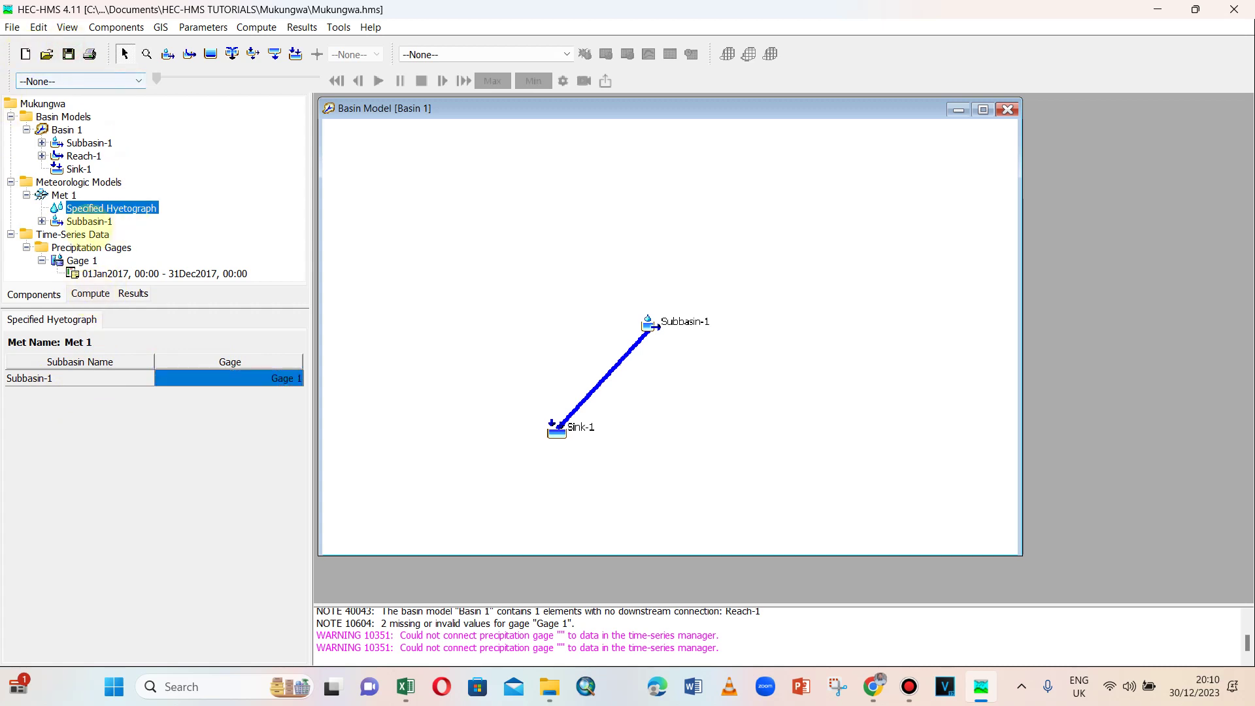
Open the Monthly Average evapotranspiration table for Subbasin-1 under Met 1.
left_click(64, 195)
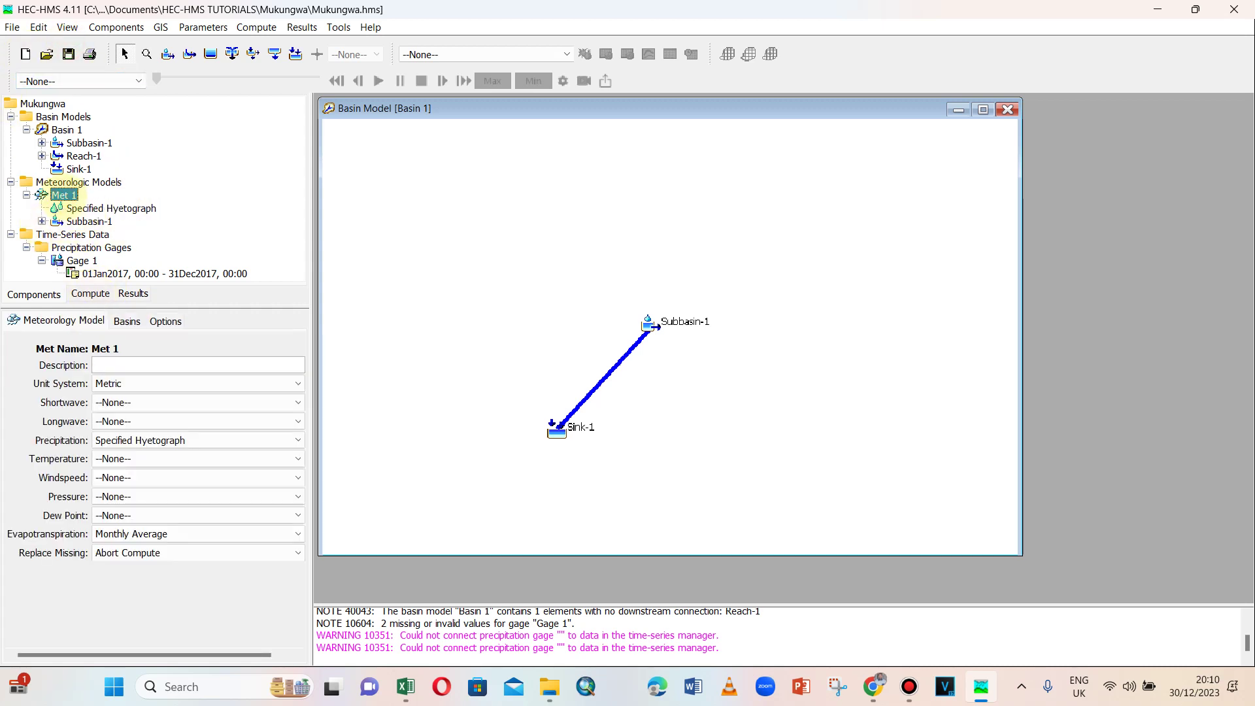
left_click(76, 208)
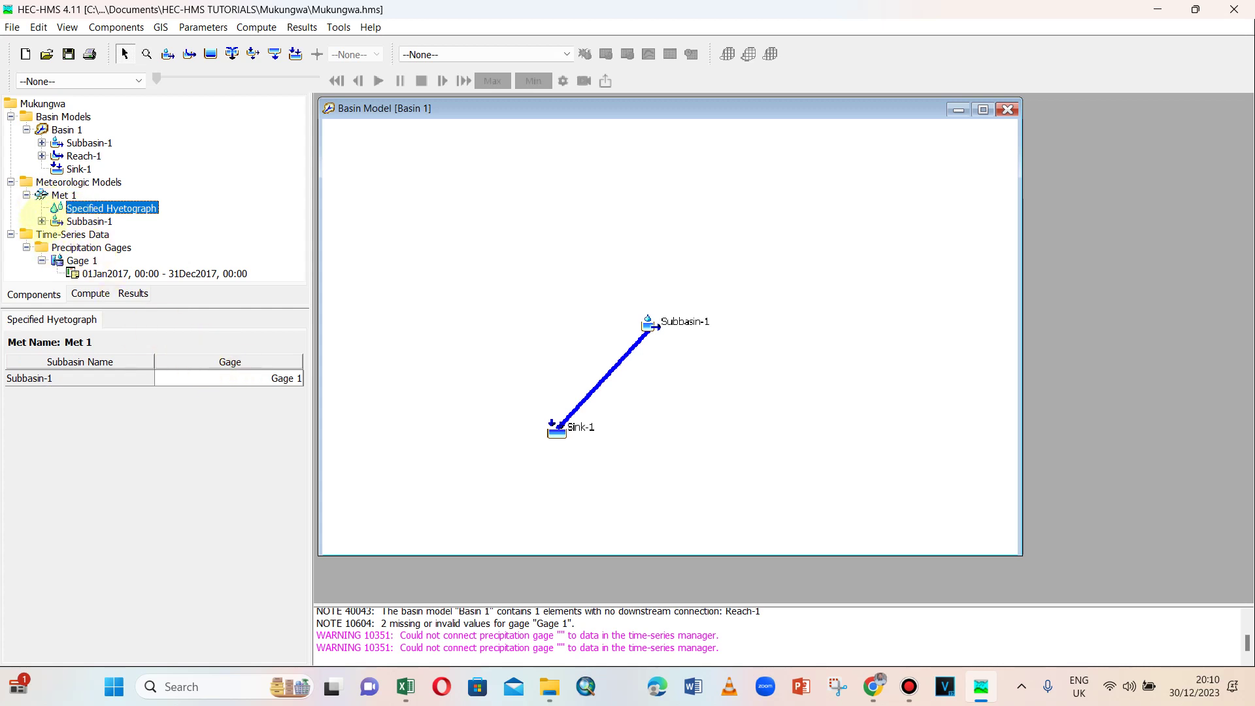
left_click(76, 221)
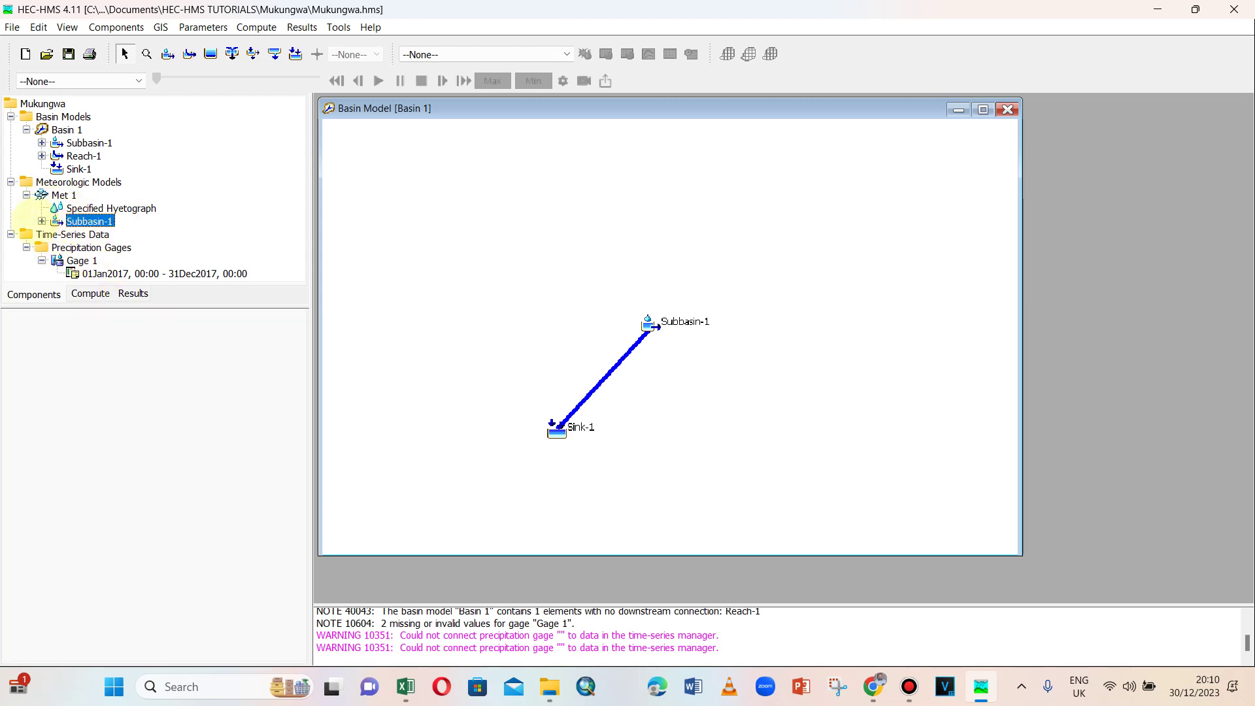
left_click(42, 221)
left_click(109, 236)
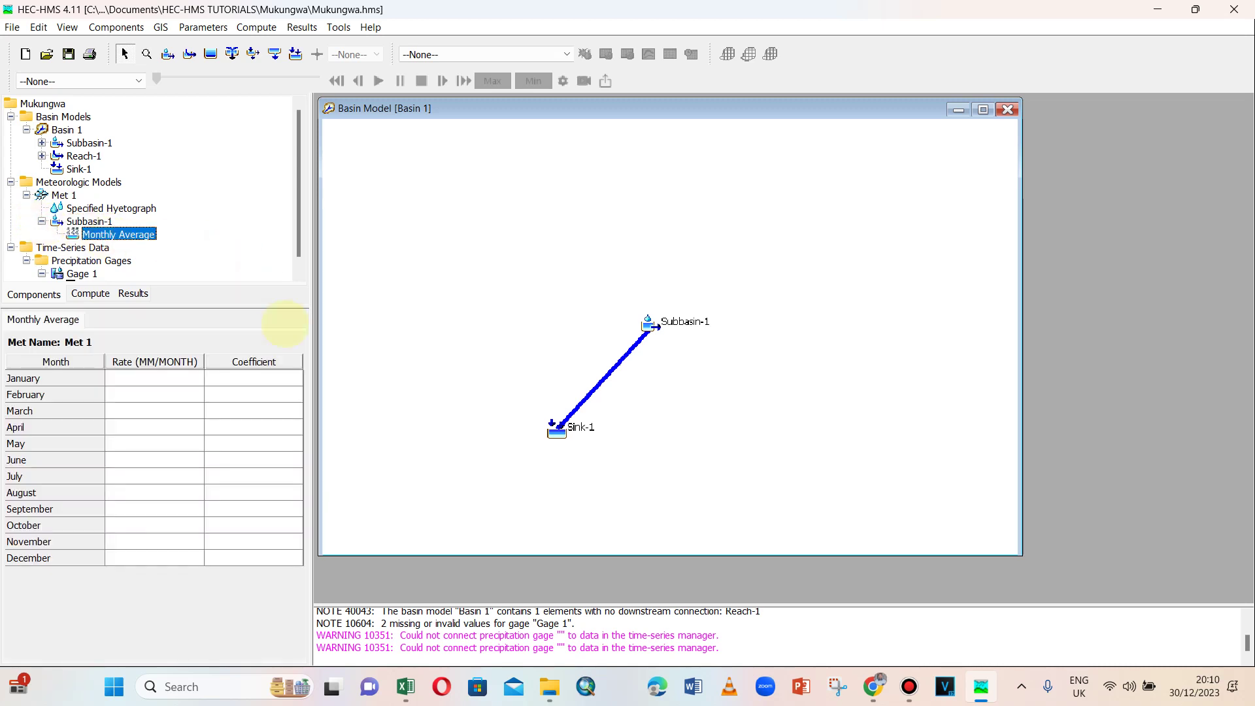
Copy the January–December rates and coefficients (F5:G16) from the Excel ET sheet into Subbasin-1's Monthly Average table and save the project.
left_click(406, 685)
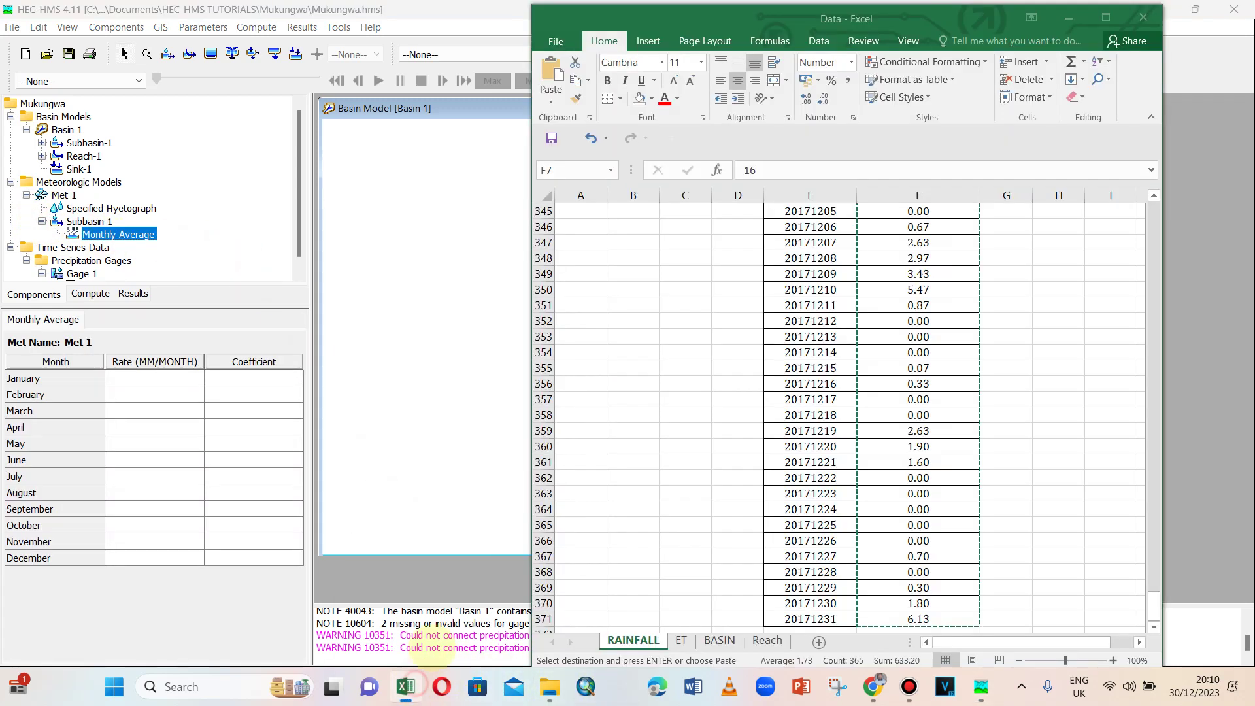
left_click(680, 640)
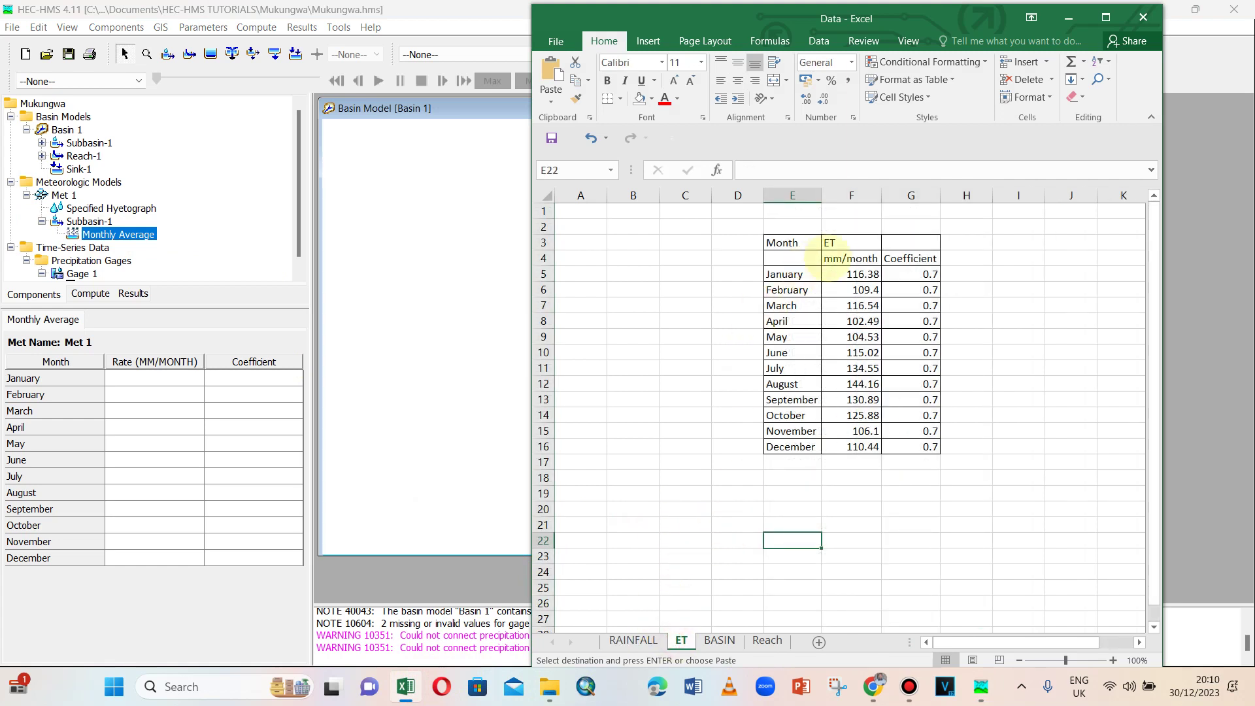
left_click(851, 274)
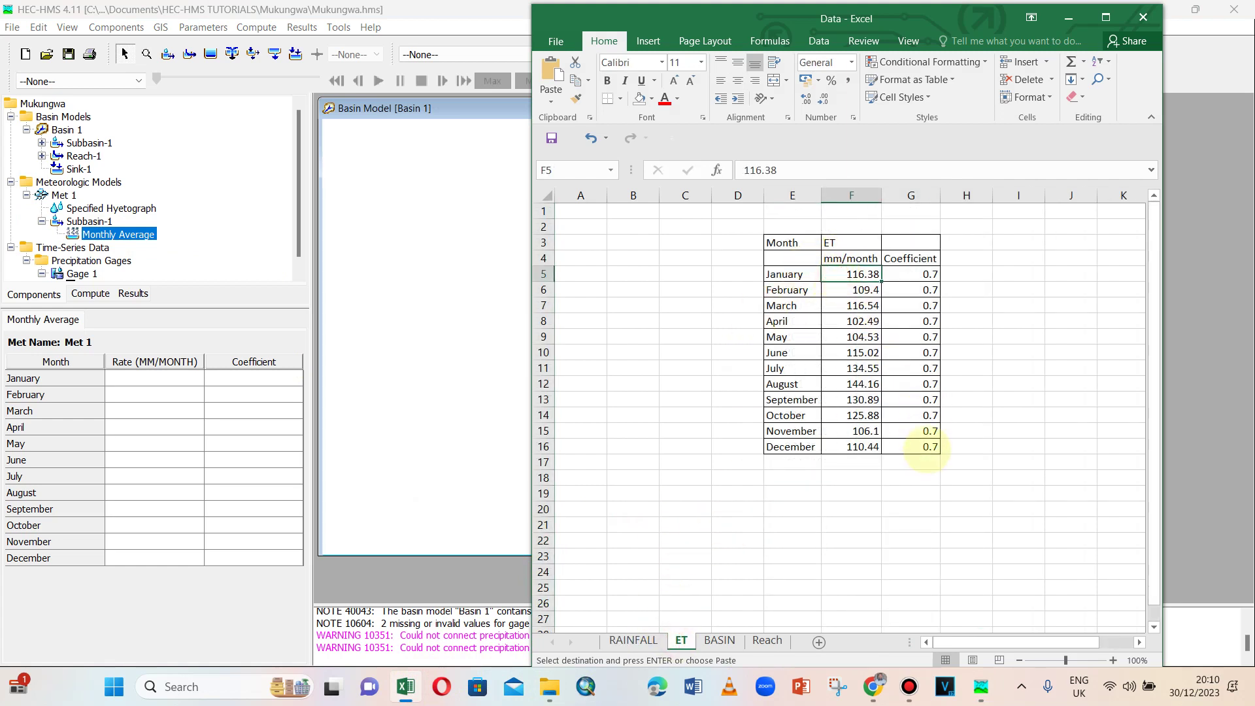
left_click(928, 448, "shift")
key("ctrl+c")
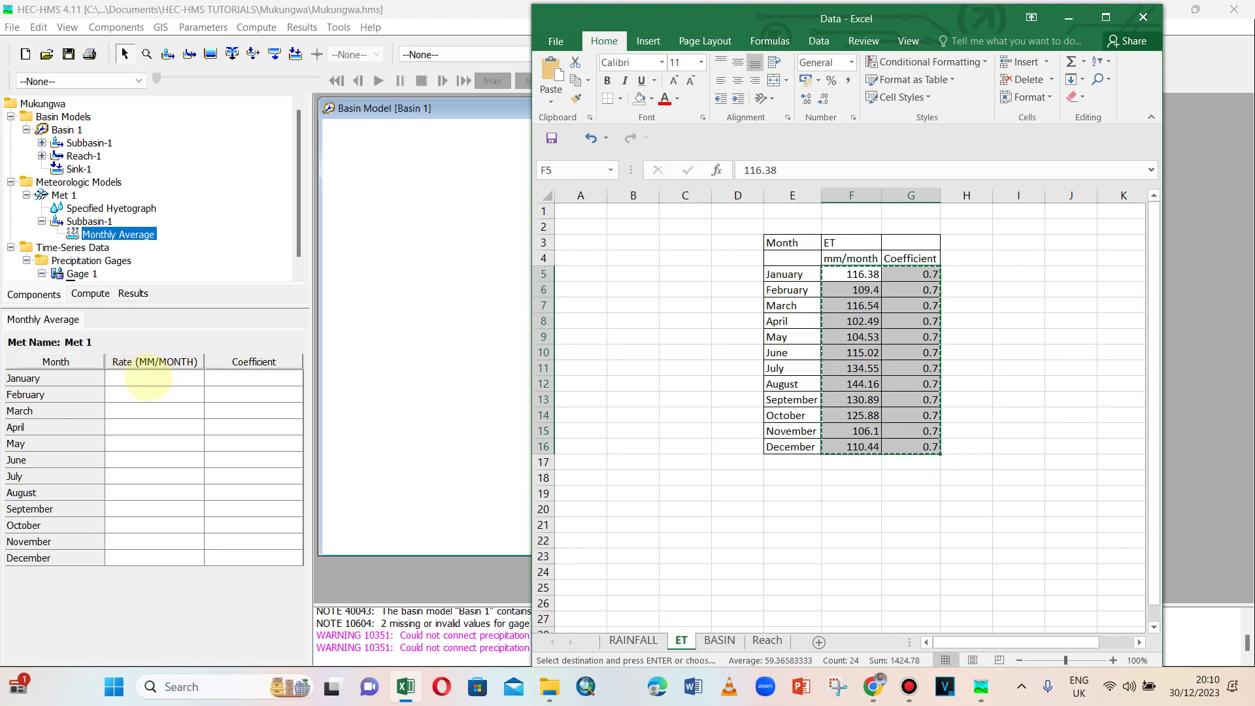
left_click(149, 378)
key("ctrl+v")
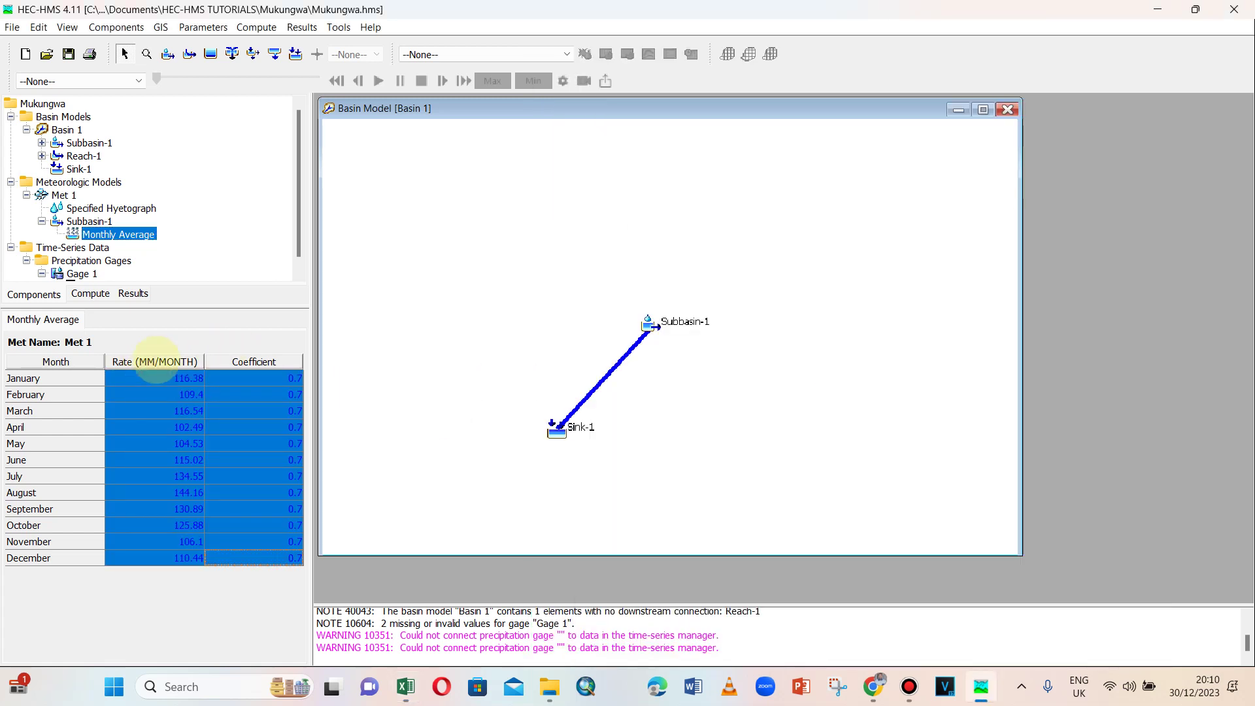
left_click(68, 54)
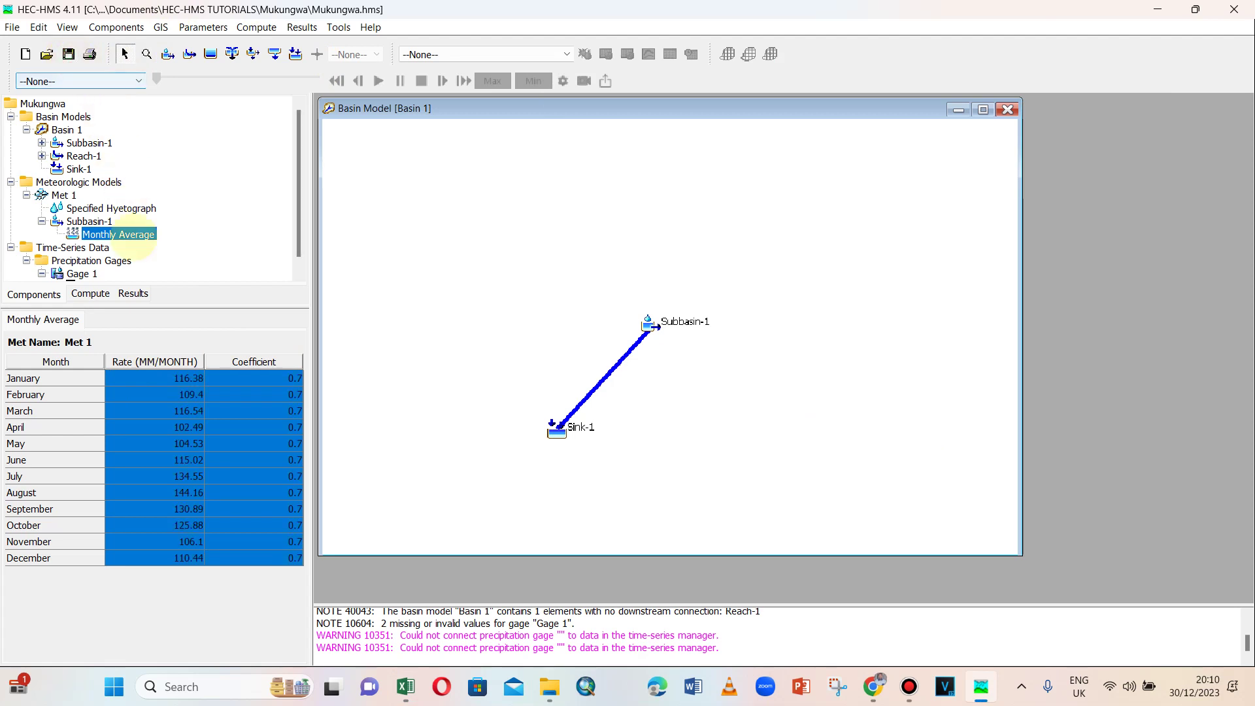
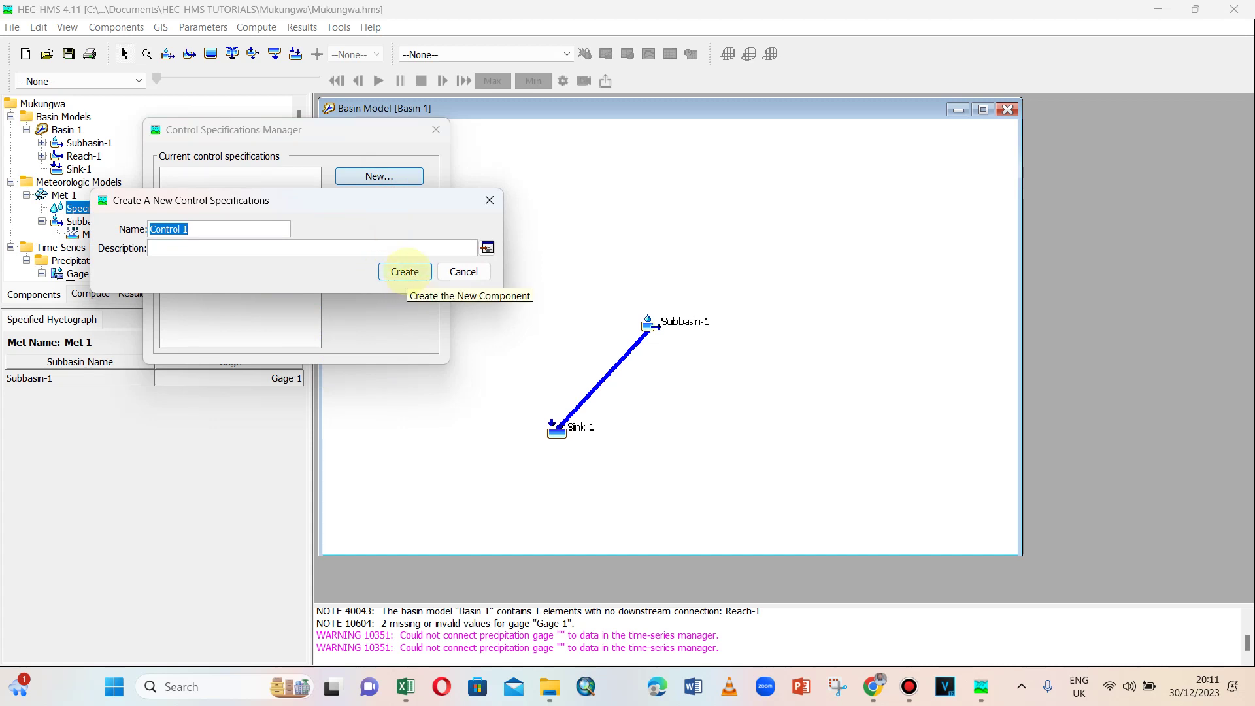
Create new control specifications with the default name and open their settings.
left_click(405, 271)
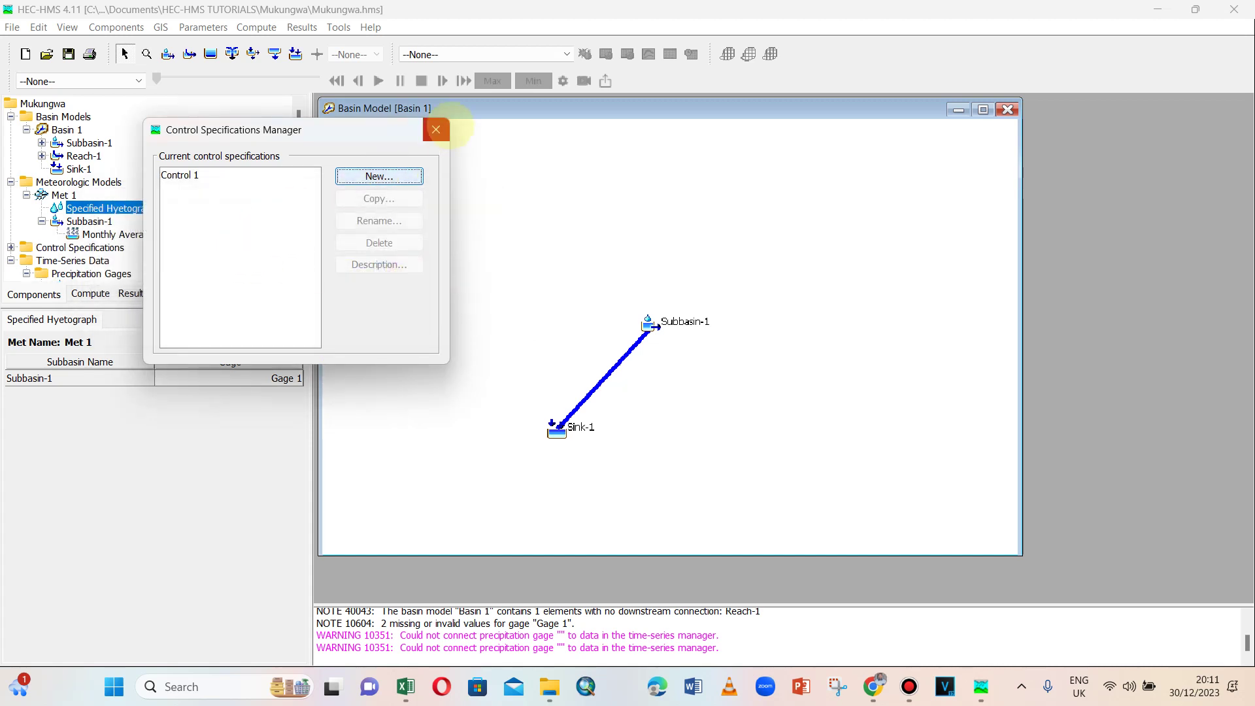
left_click(436, 129)
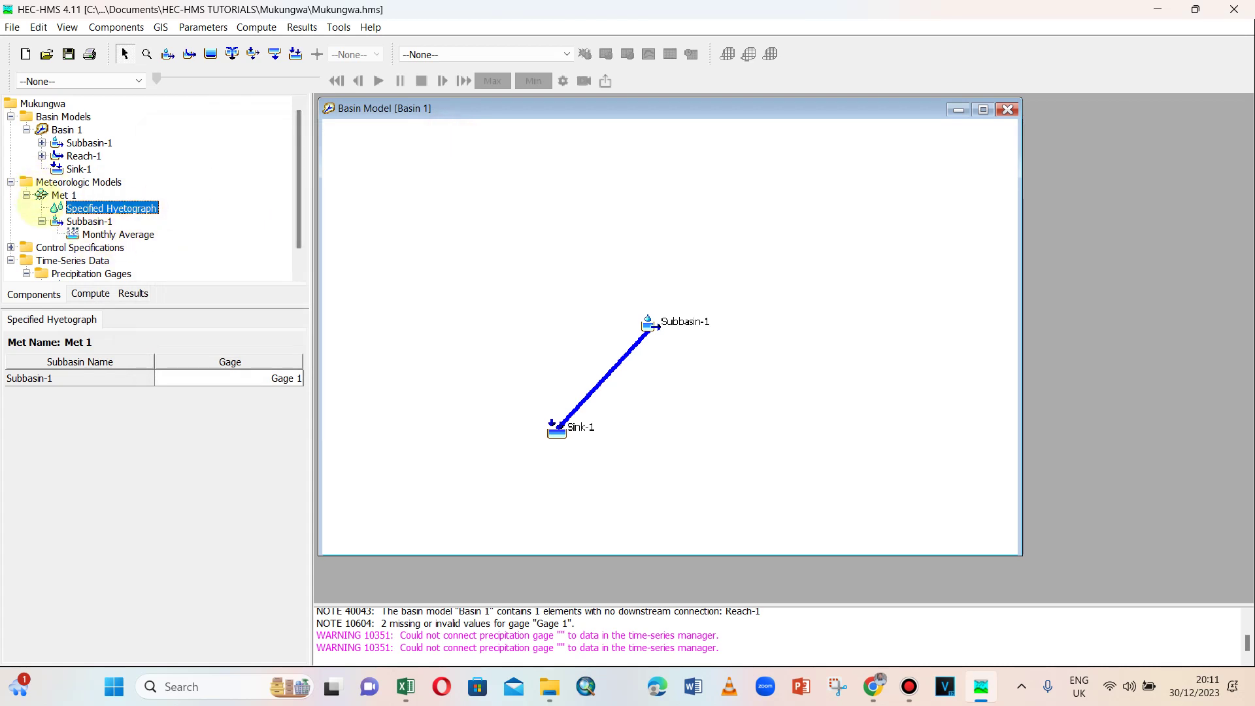
left_click(10, 248)
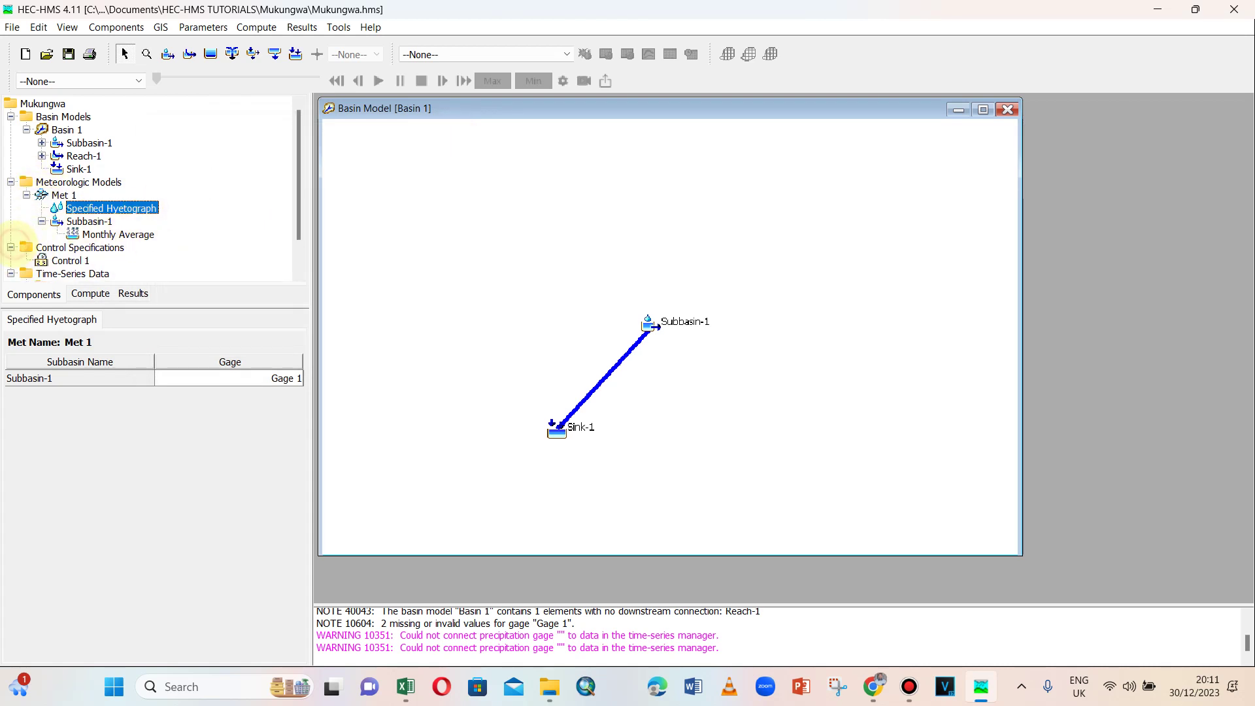
left_click(71, 260)
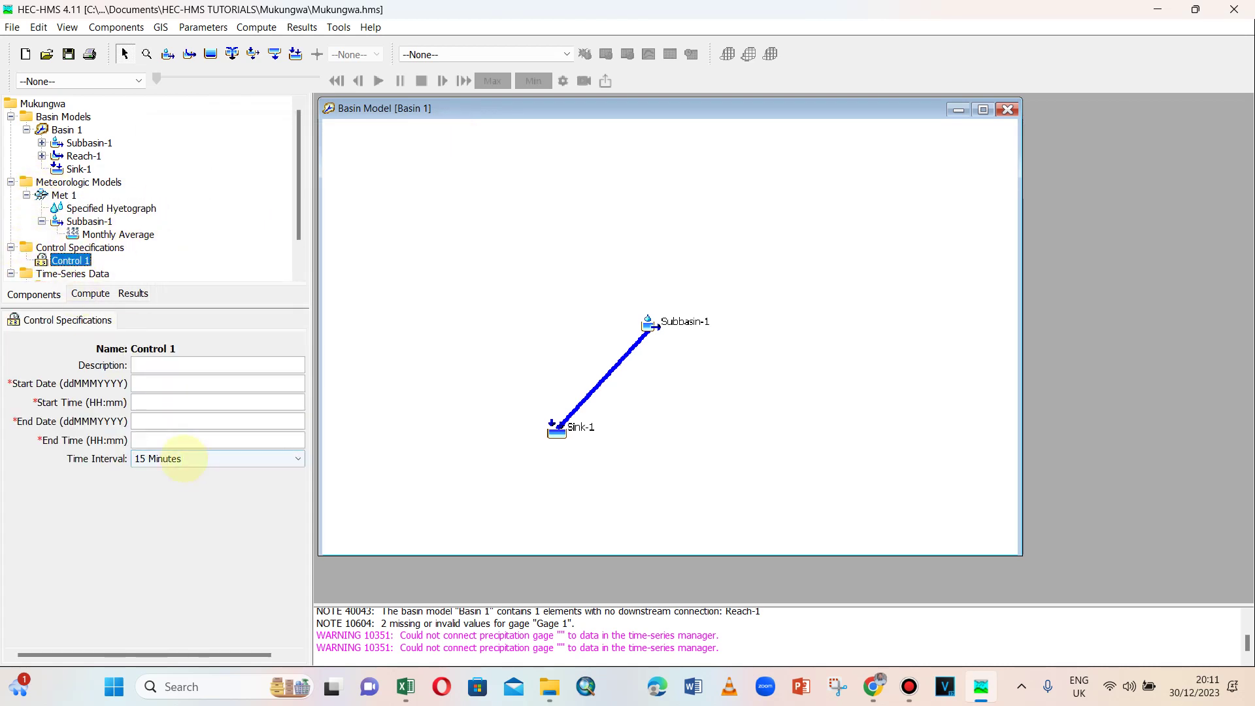
Set the start date of Control 1 to 01Jan2017, matching the start of Gage 1's time window.
left_click(160, 380)
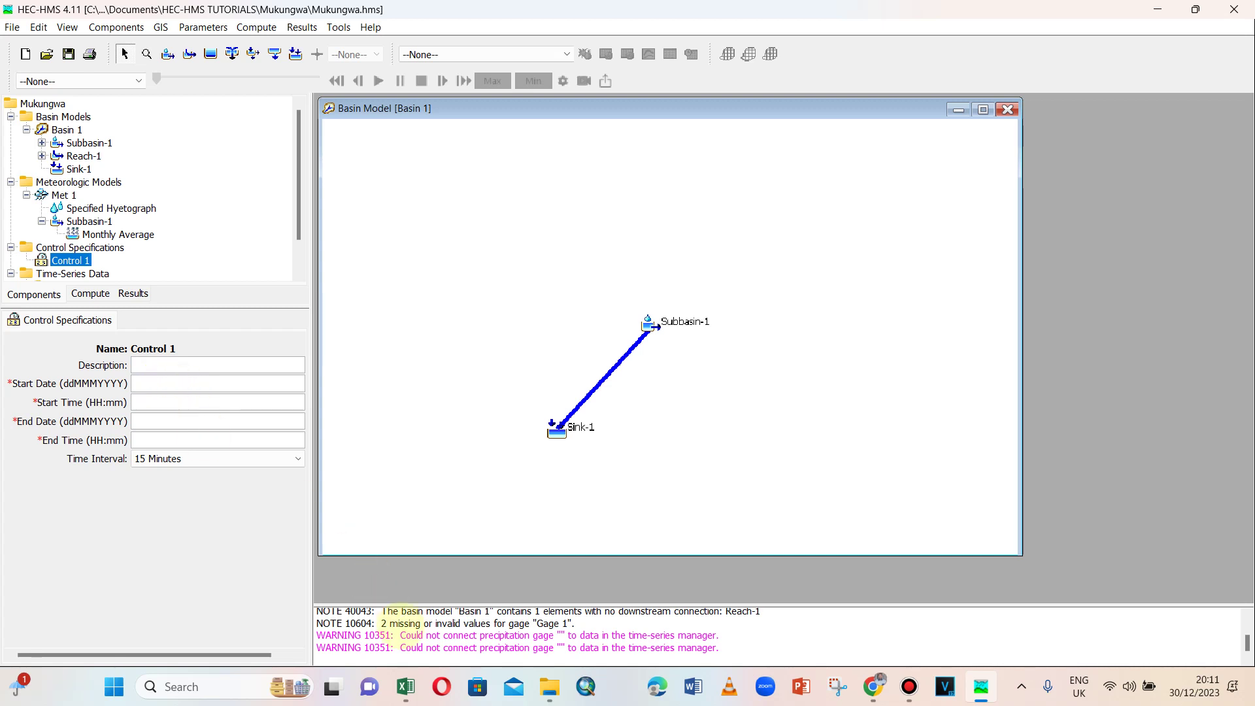
mouse_move(406, 687)
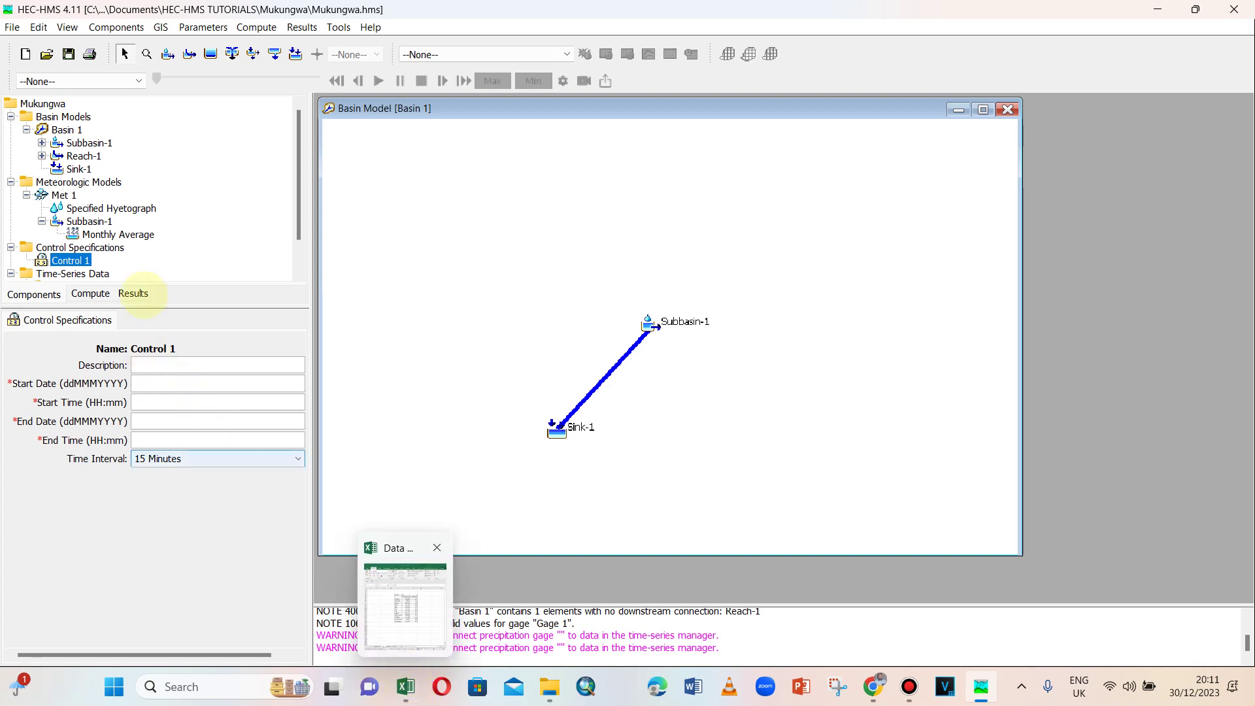
double_click(98, 273)
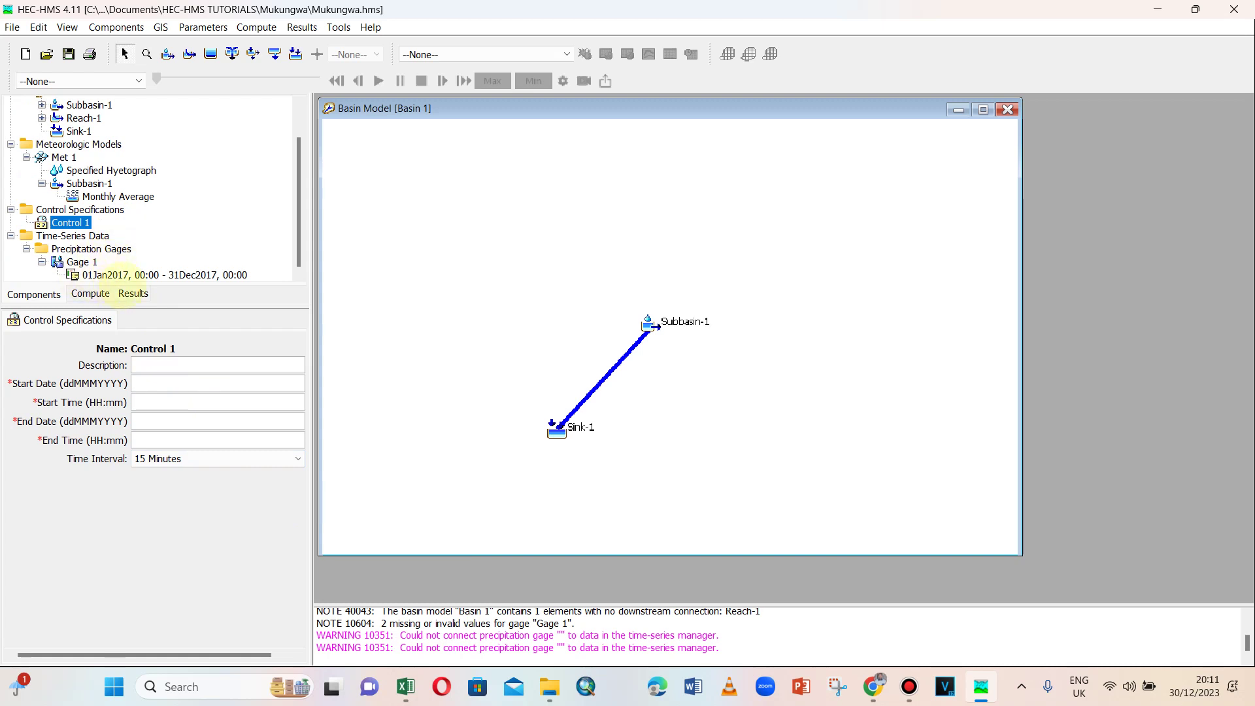
left_click(150, 383)
key("Caps_Lock")
type("Jan2017")
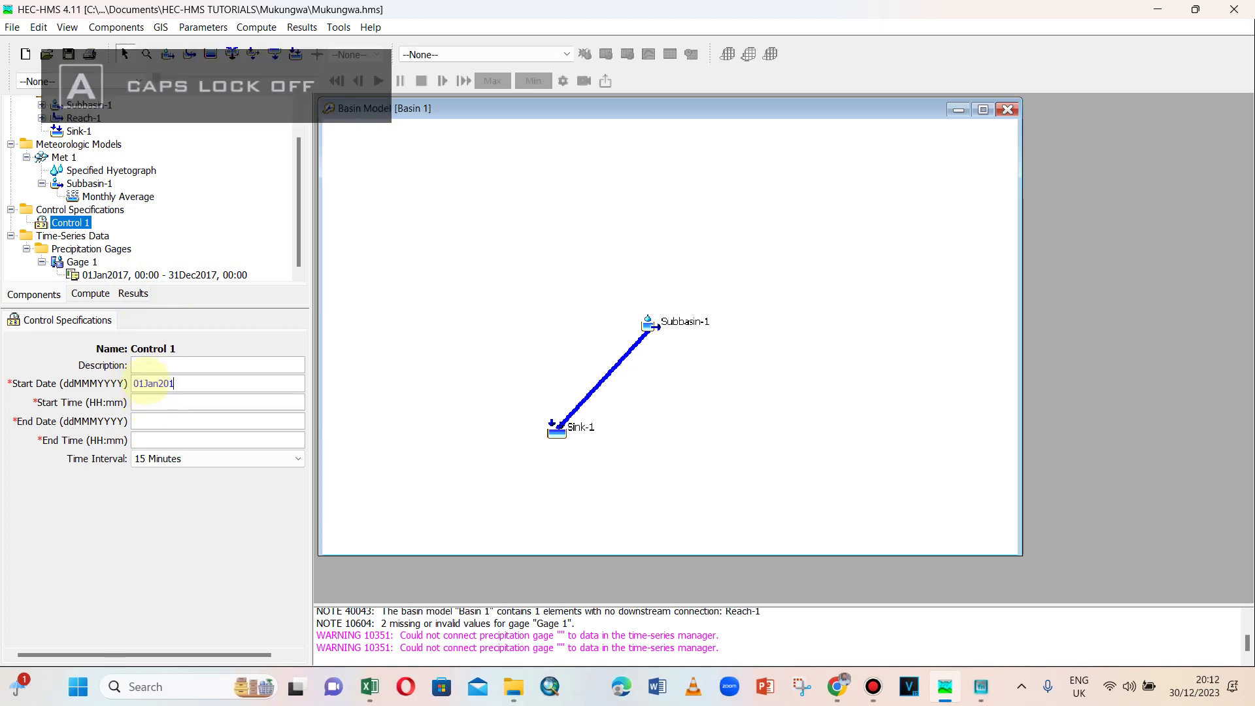
Set Control 1's start time to 00:00, its end date to 31Dec2017 and its end time to 00:00.
left_click(149, 402)
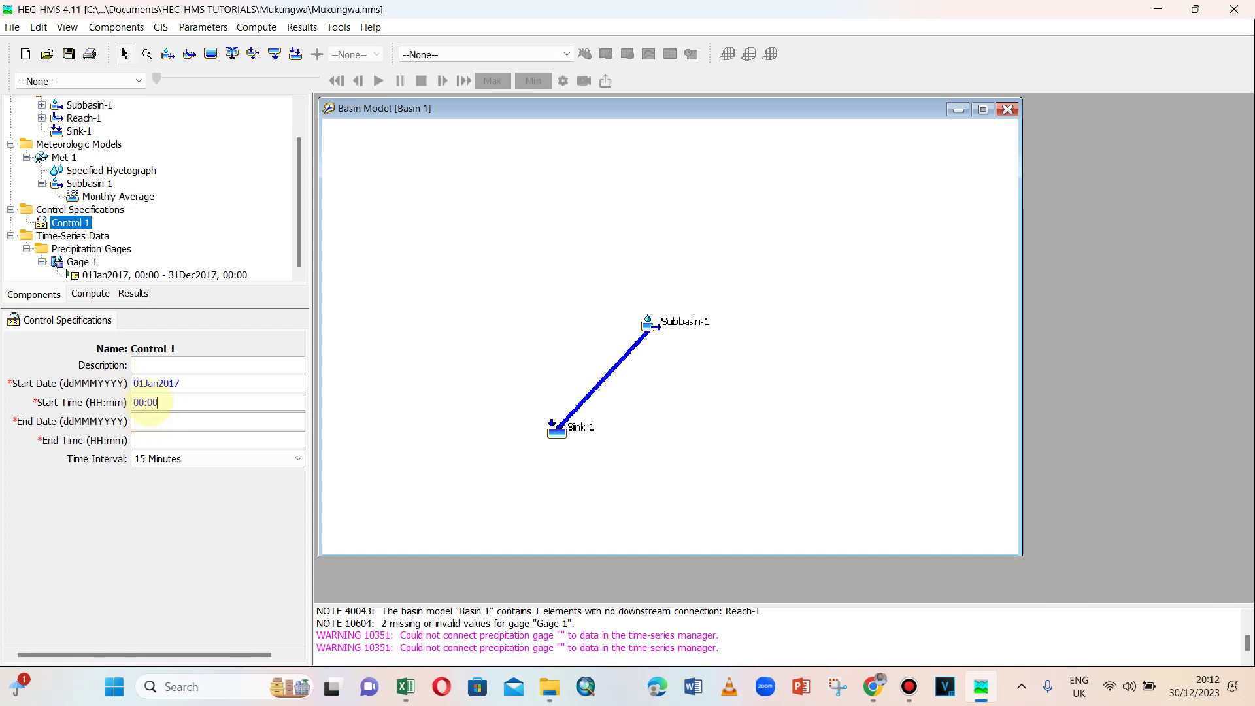
left_click(148, 421)
type("31")
key("Caps_Lock")
type("D")
key("Caps_Lock")
type("ec2017")
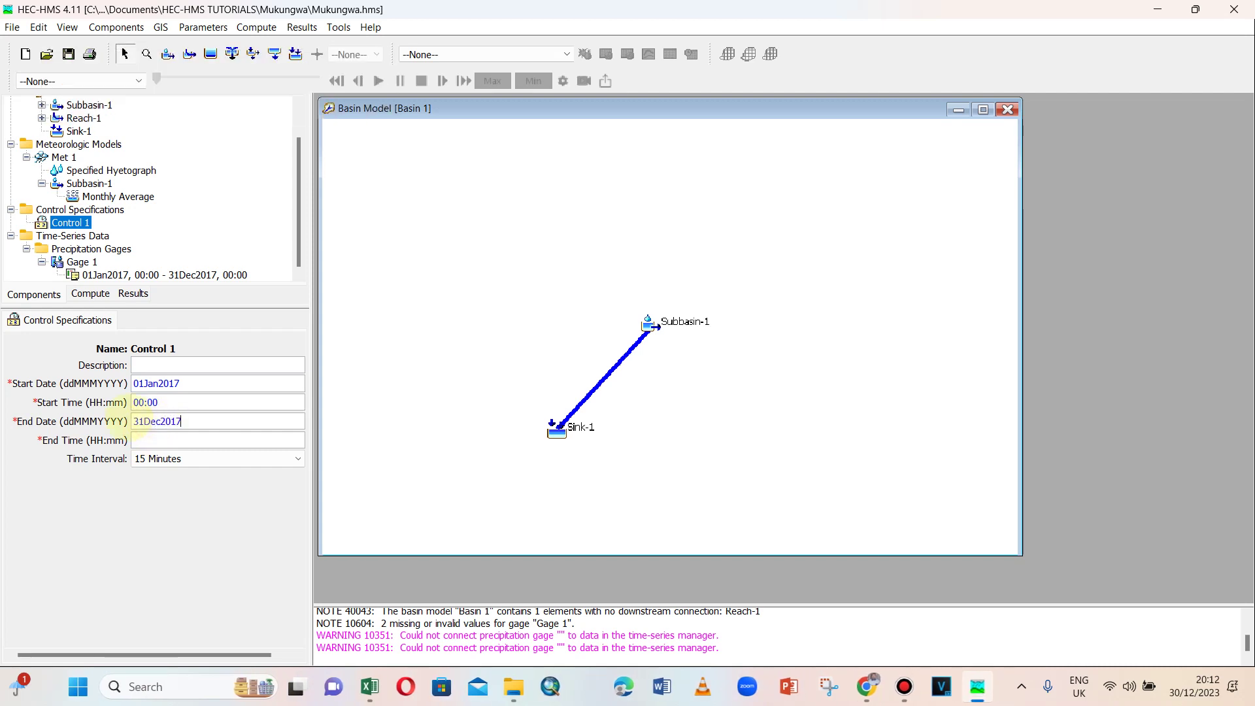
left_click(199, 442)
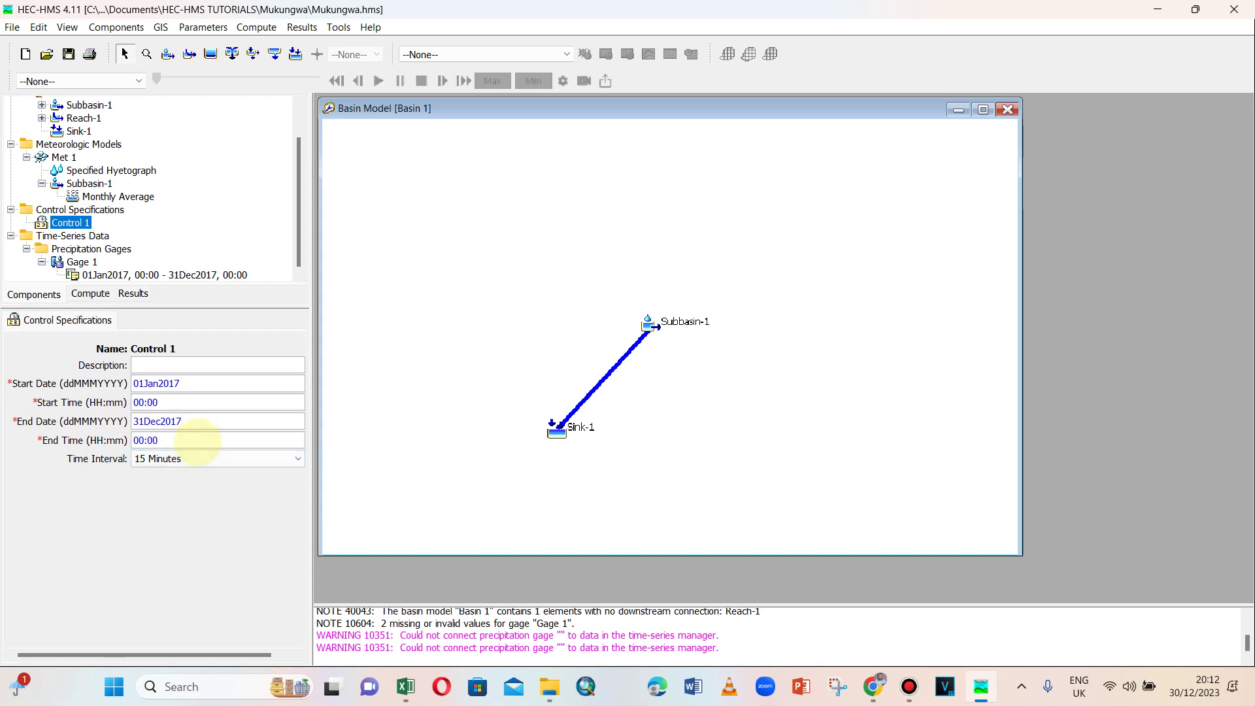
Set the time interval of Control 1 to 1 Day and save the project.
left_click(162, 458)
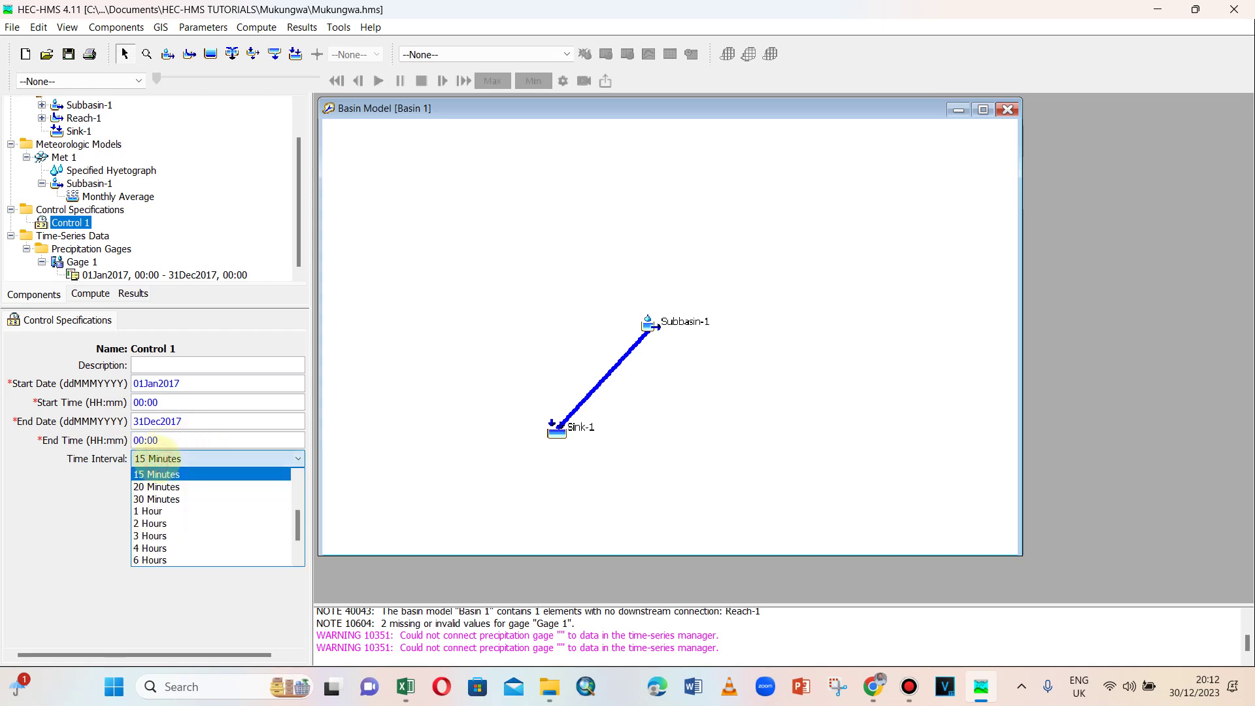
scroll(166, 549, "down", 3)
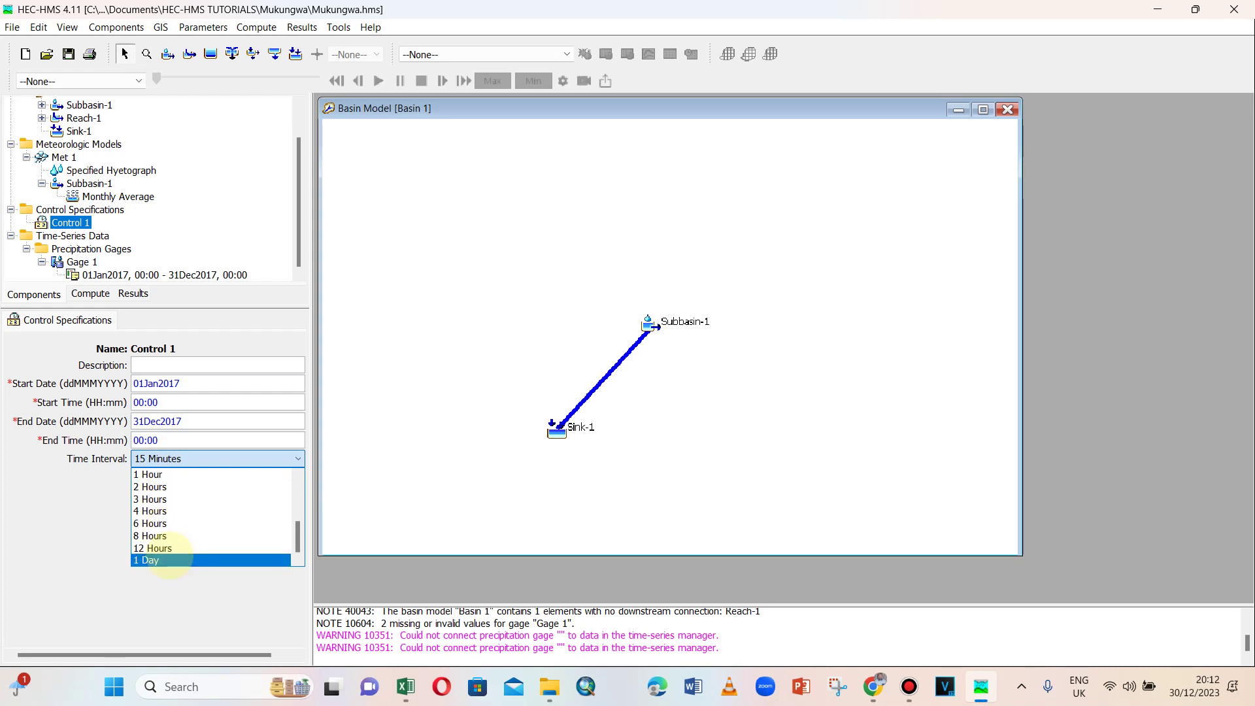
left_click(169, 558)
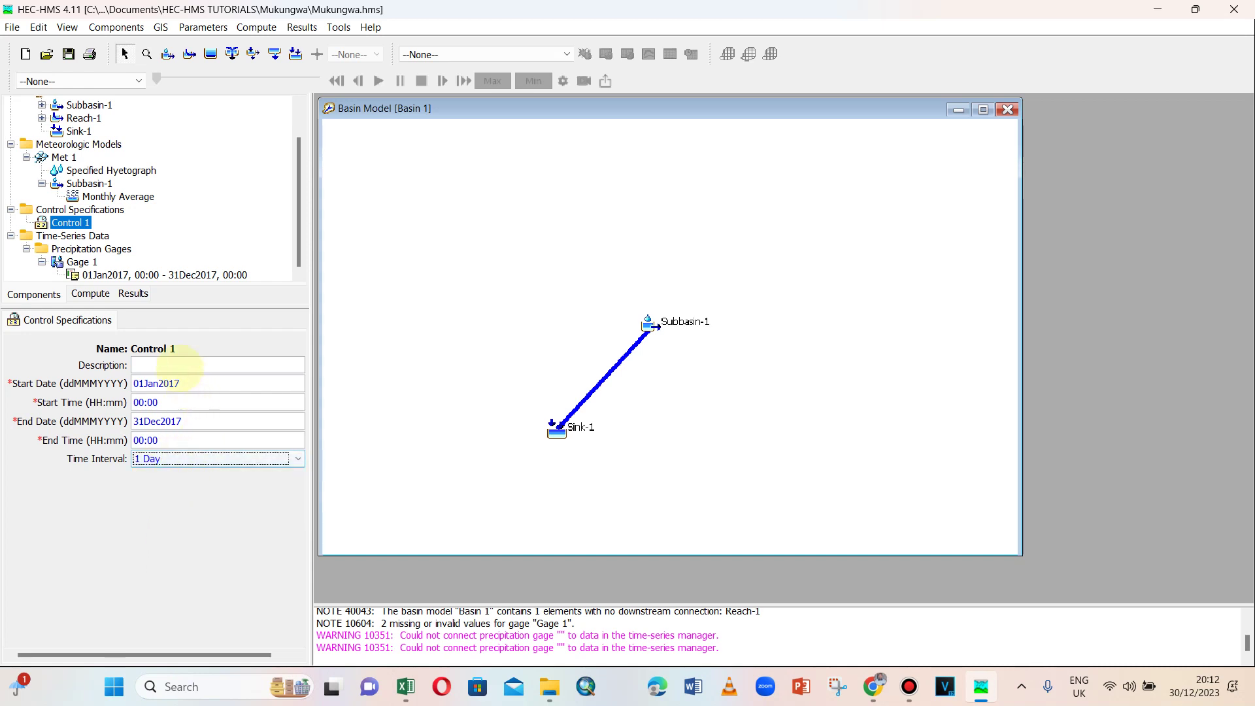
left_click(68, 54)
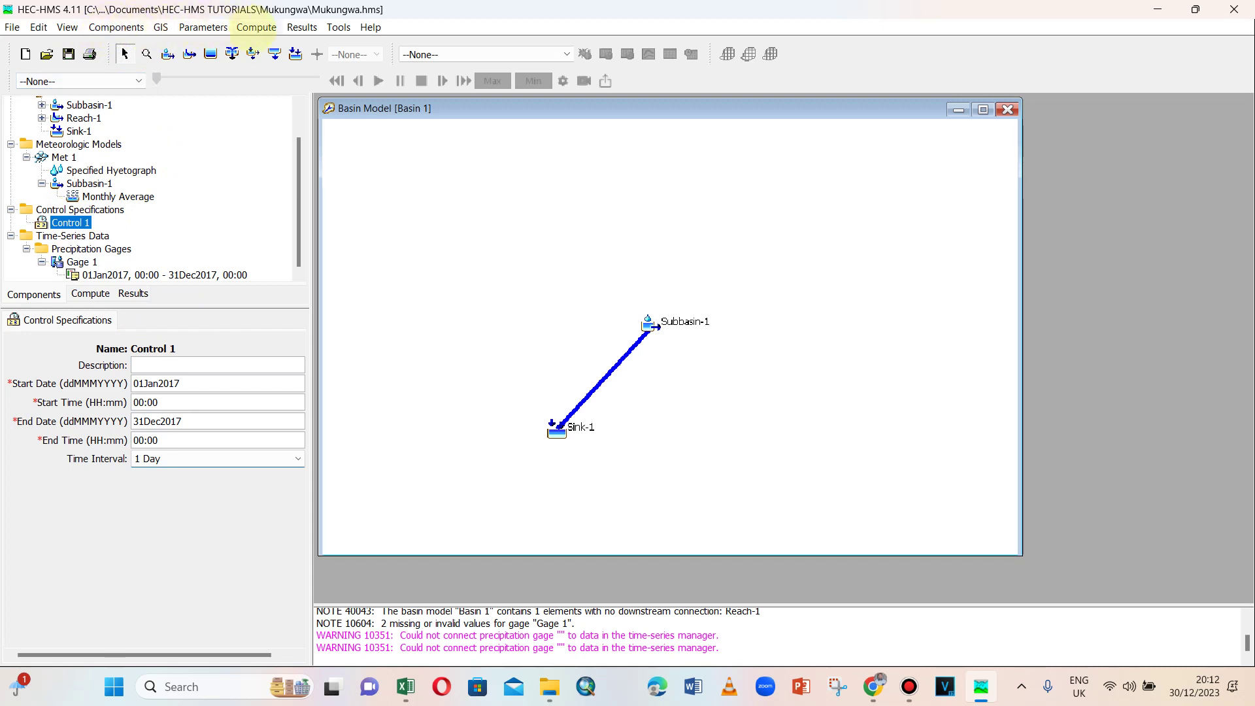
Create the simulation run Run 1 from Basin 1, Met 1 and Control 1.
left_click(252, 29)
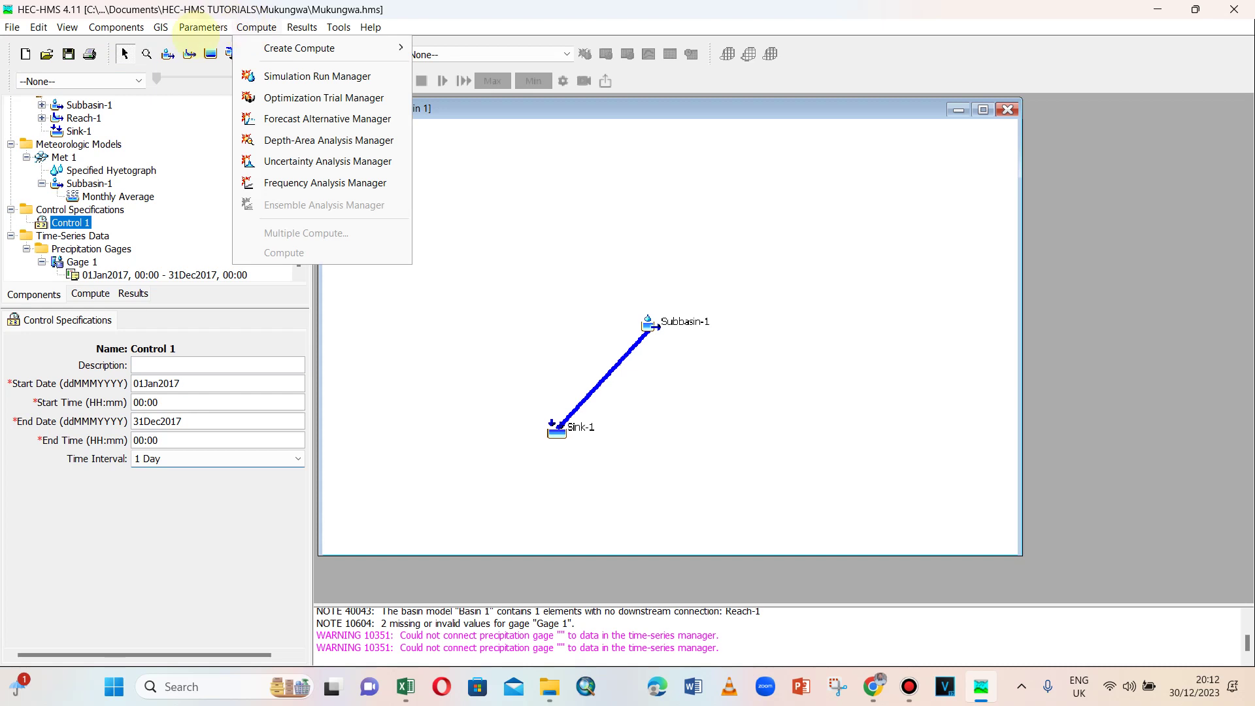
mouse_move(203, 27)
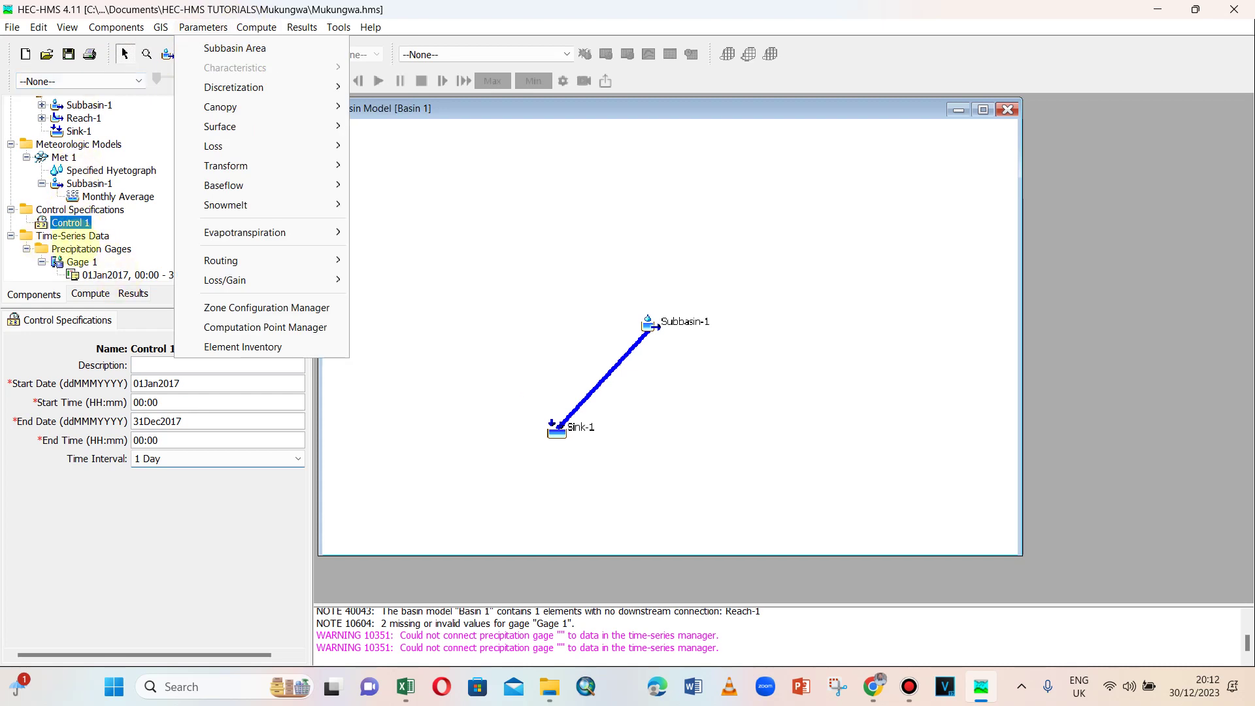
mouse_move(258, 29)
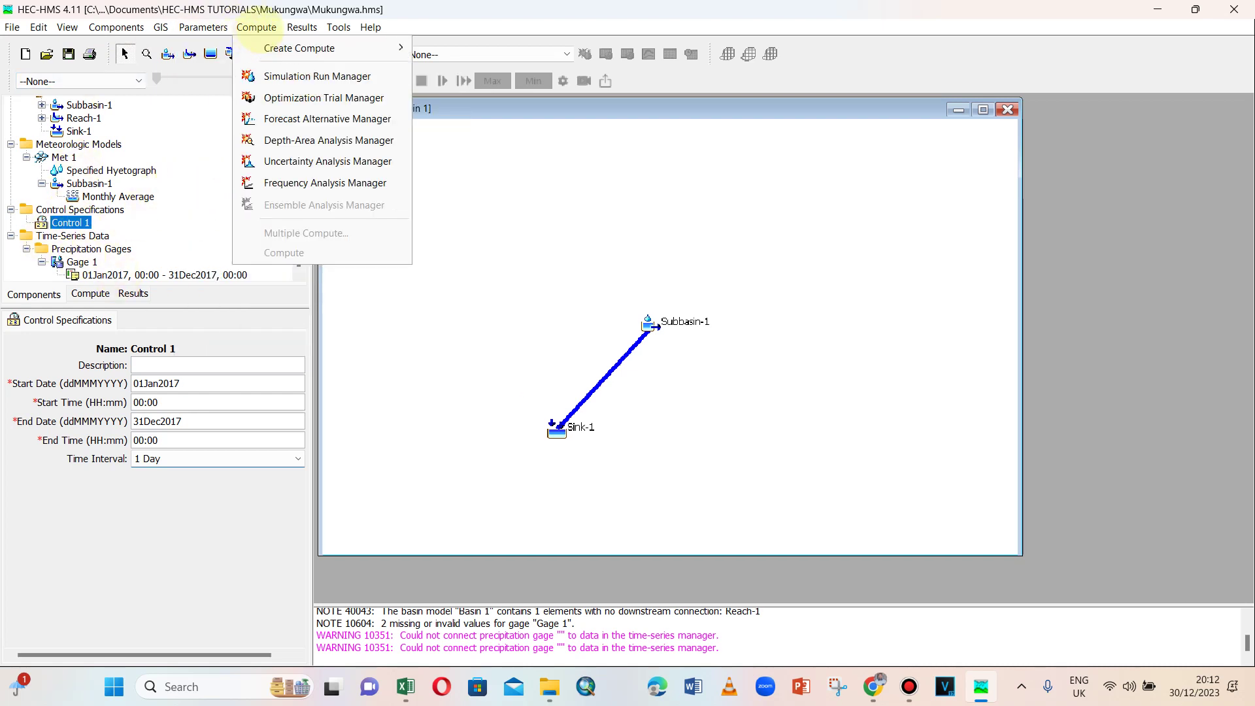
mouse_move(308, 48)
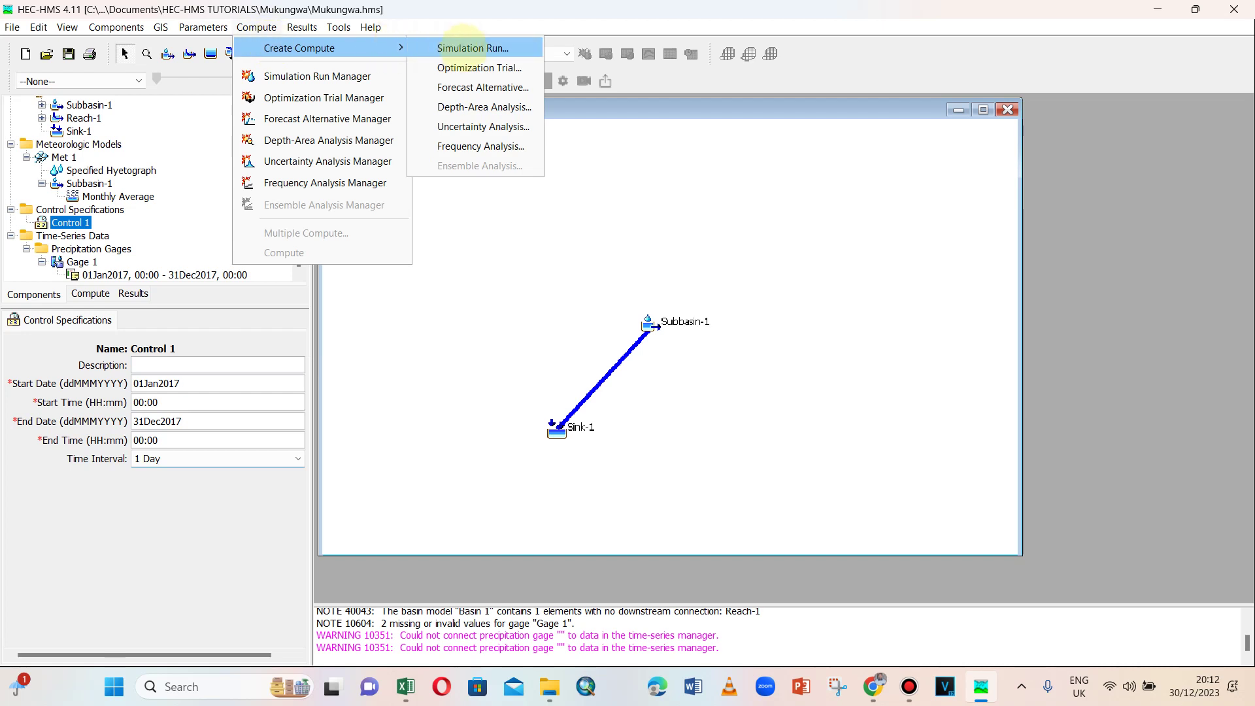
left_click(473, 48)
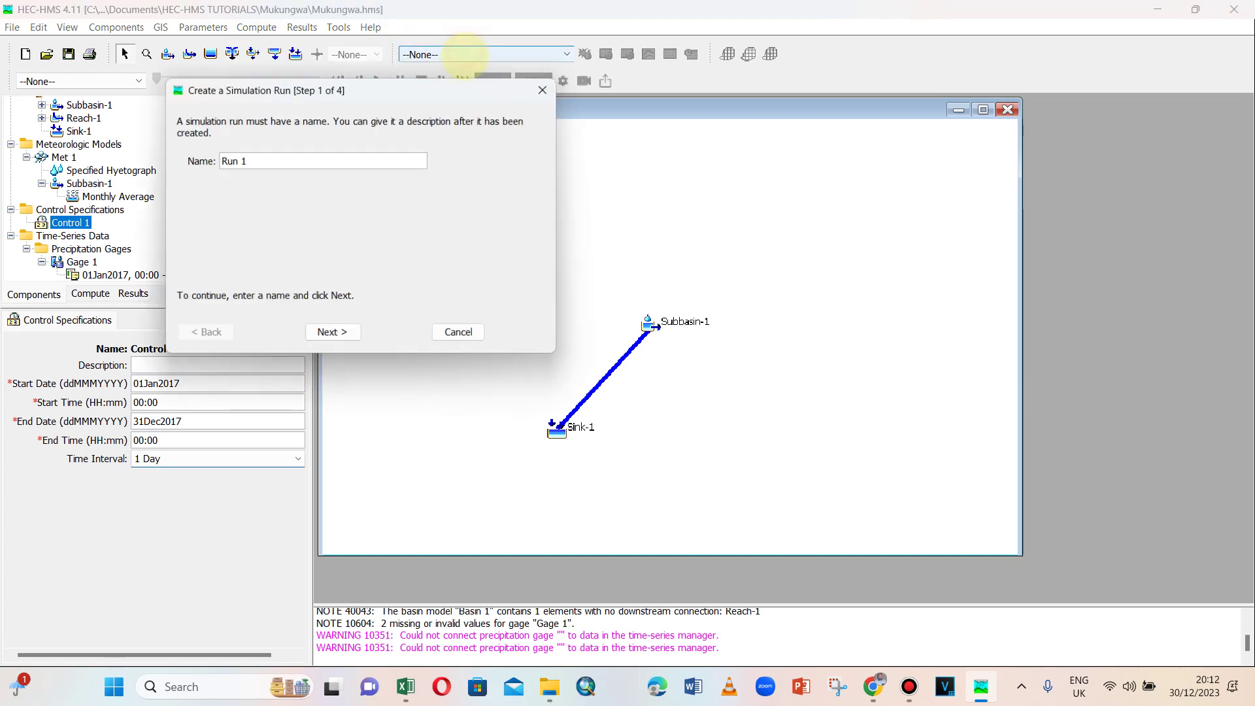
left_click(332, 334)
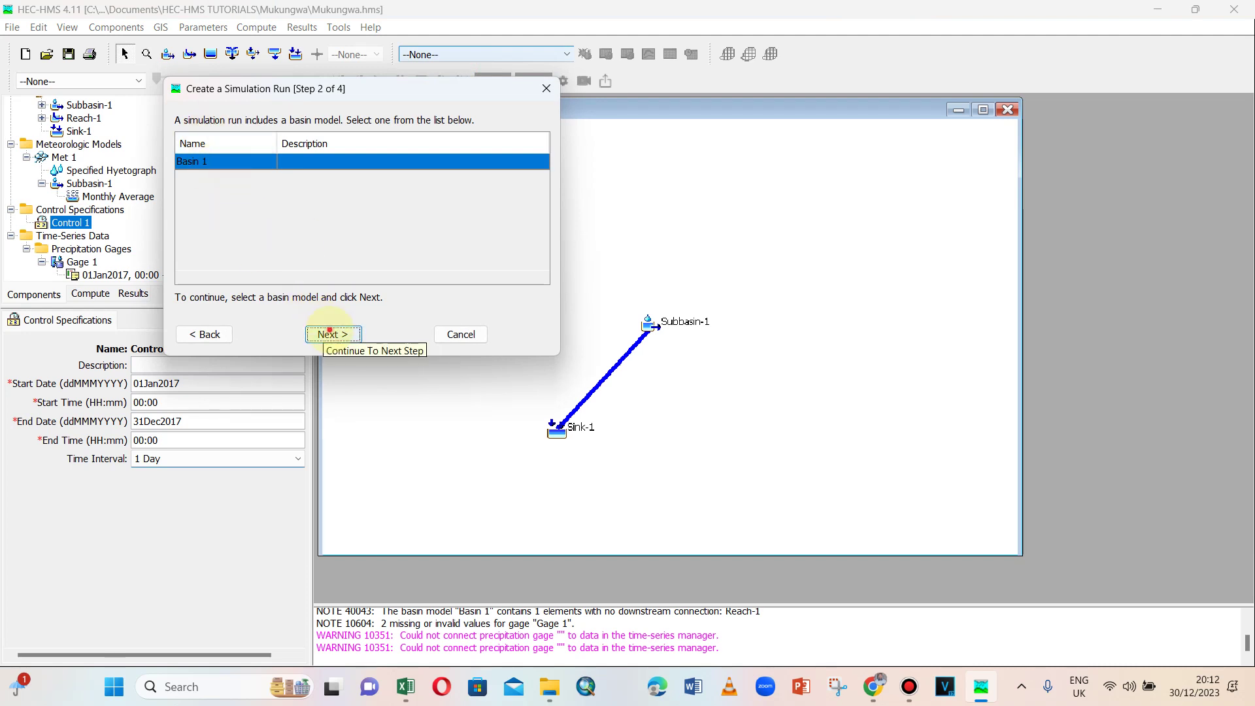
left_click(331, 332)
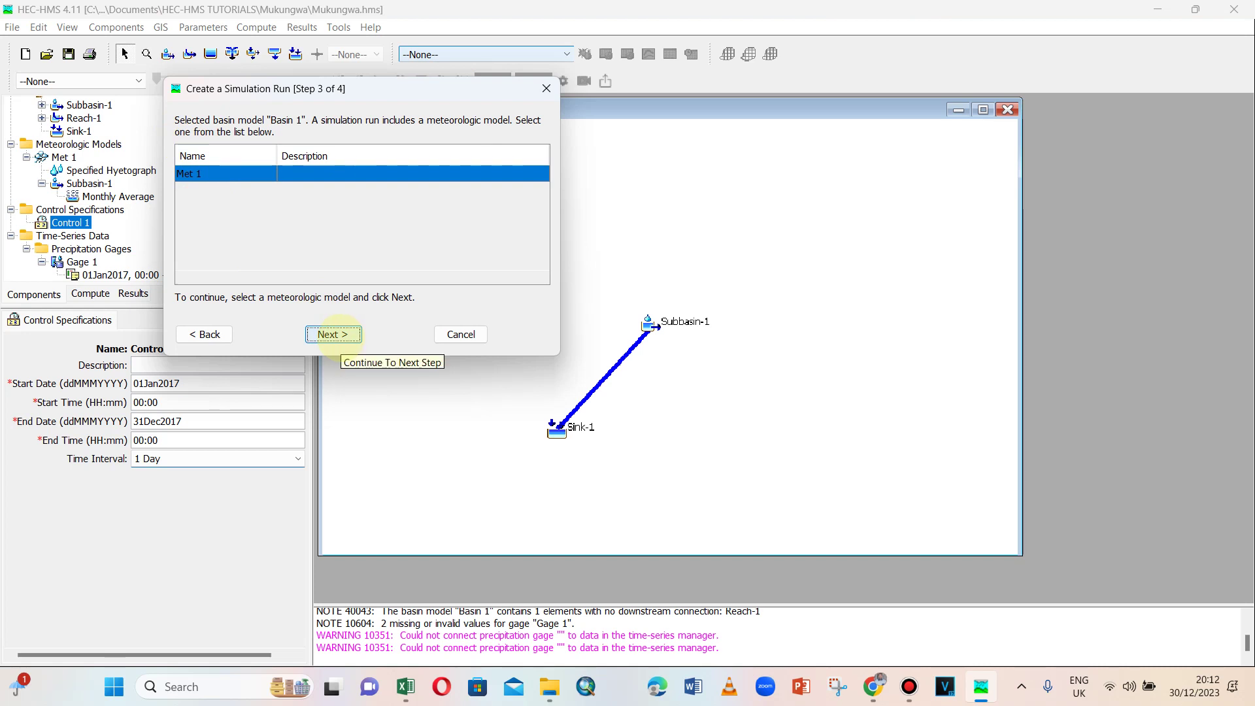
left_click(332, 335)
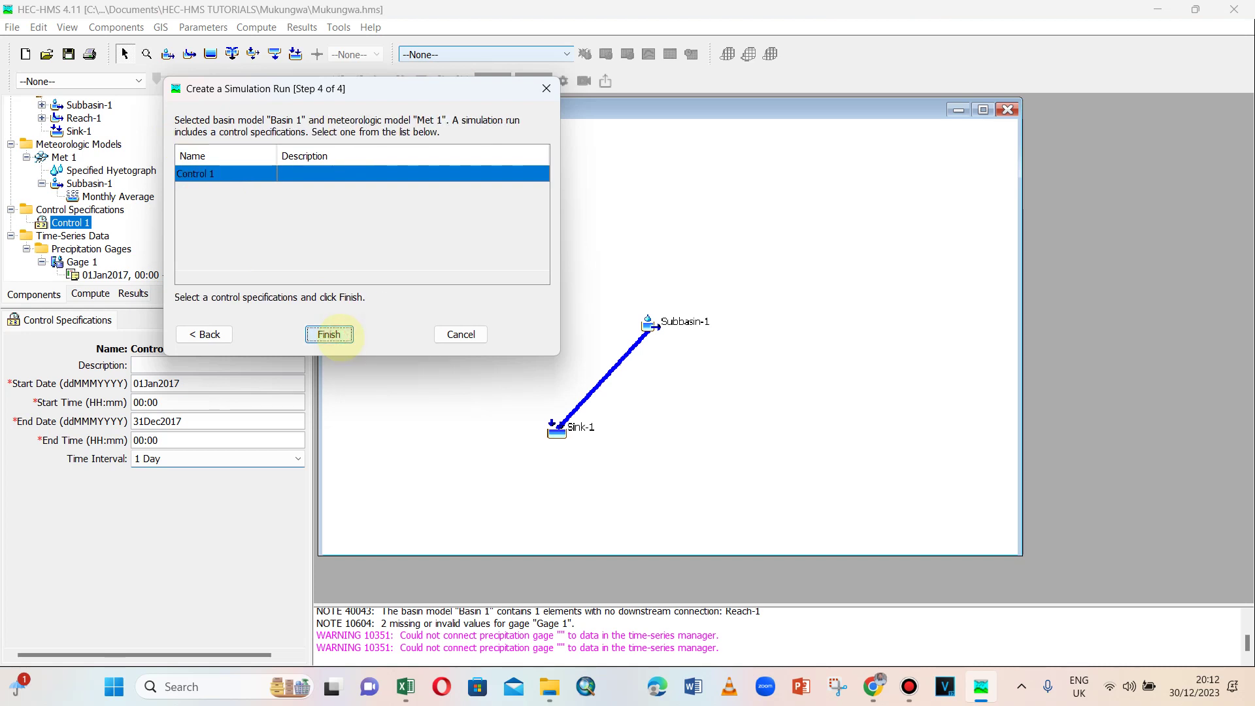
left_click(330, 334)
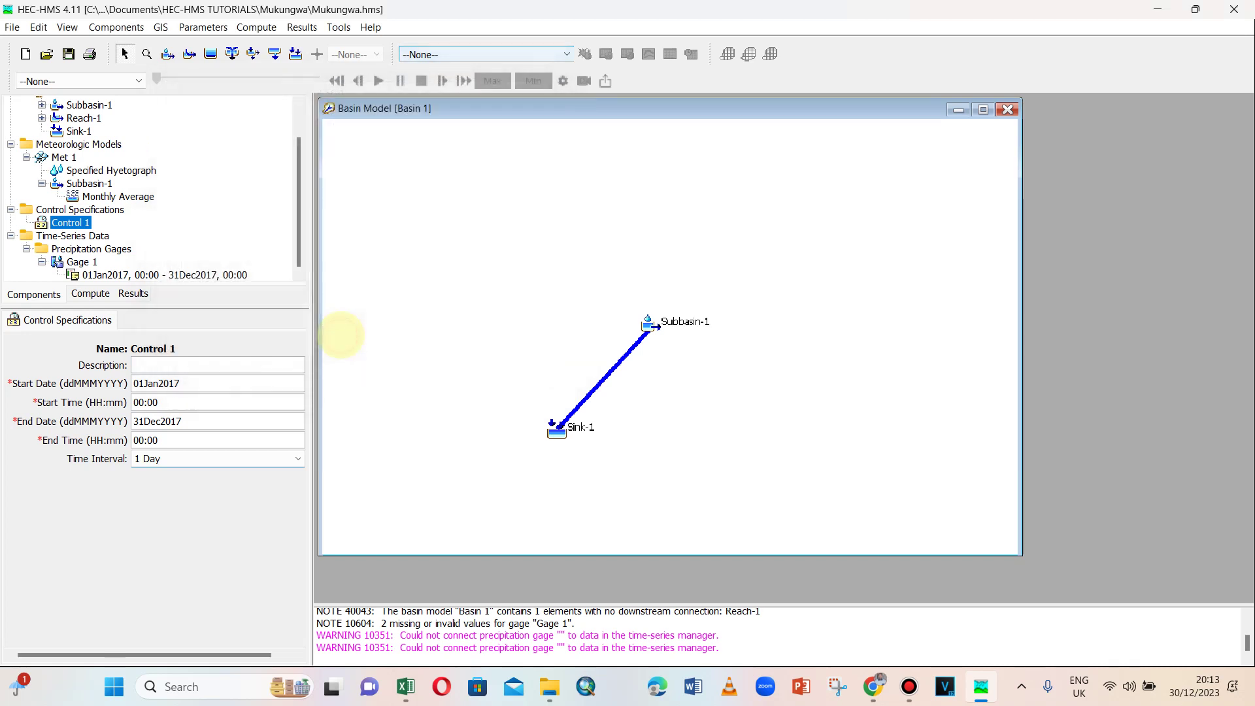
Select Run 1 among the simulation runs and compute it.
left_click(90, 293)
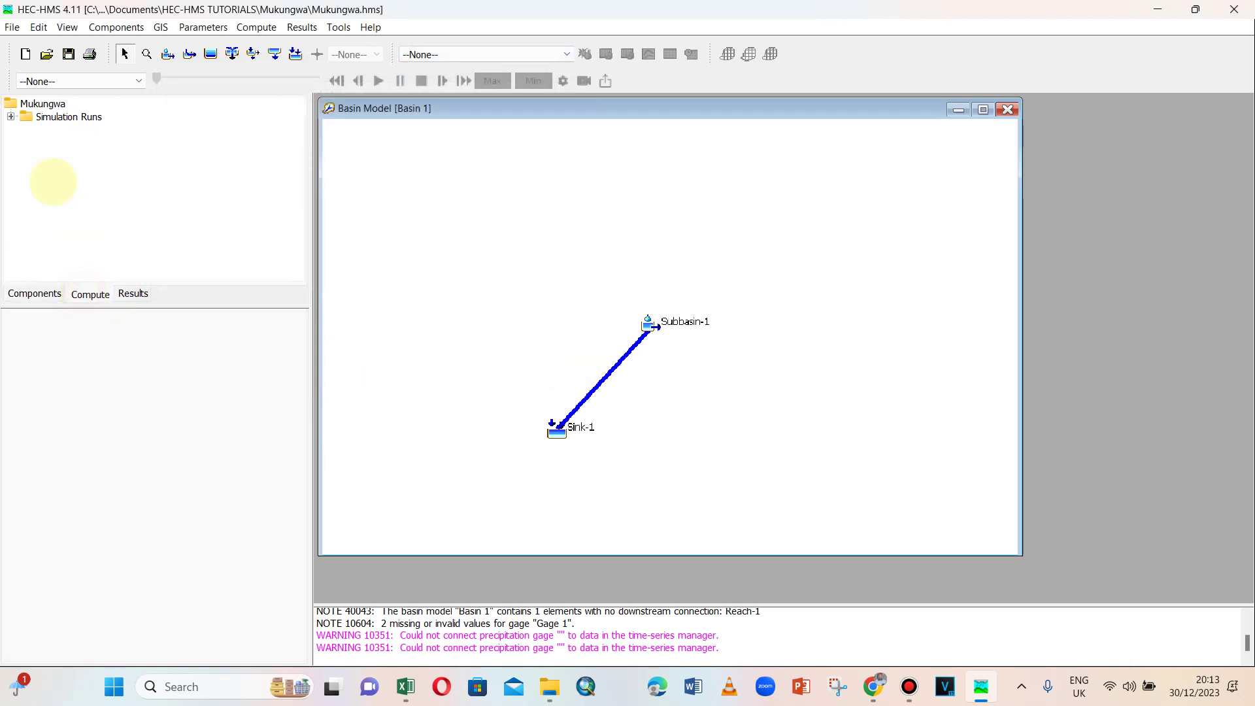
left_click(11, 117)
left_click(52, 131)
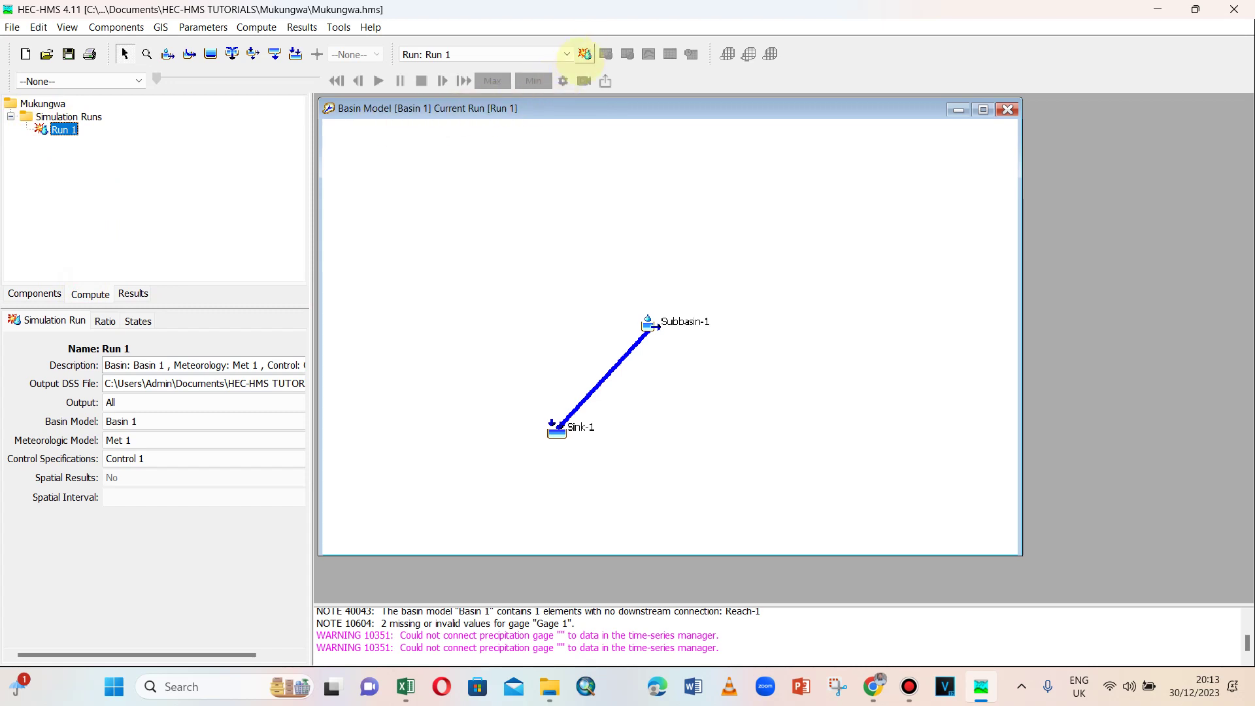
left_click(584, 54)
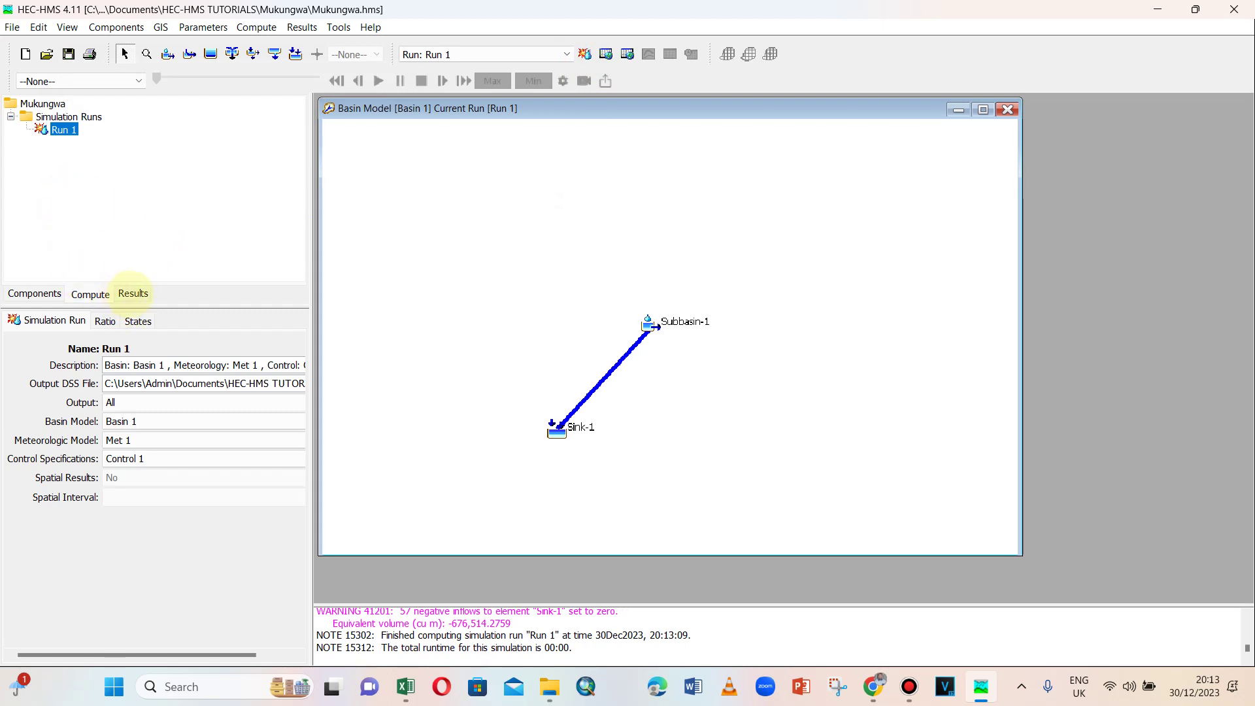
Examine each element's peak discharge and time of peak in Run 1's Global Summary, and close the summary.
left_click(133, 293)
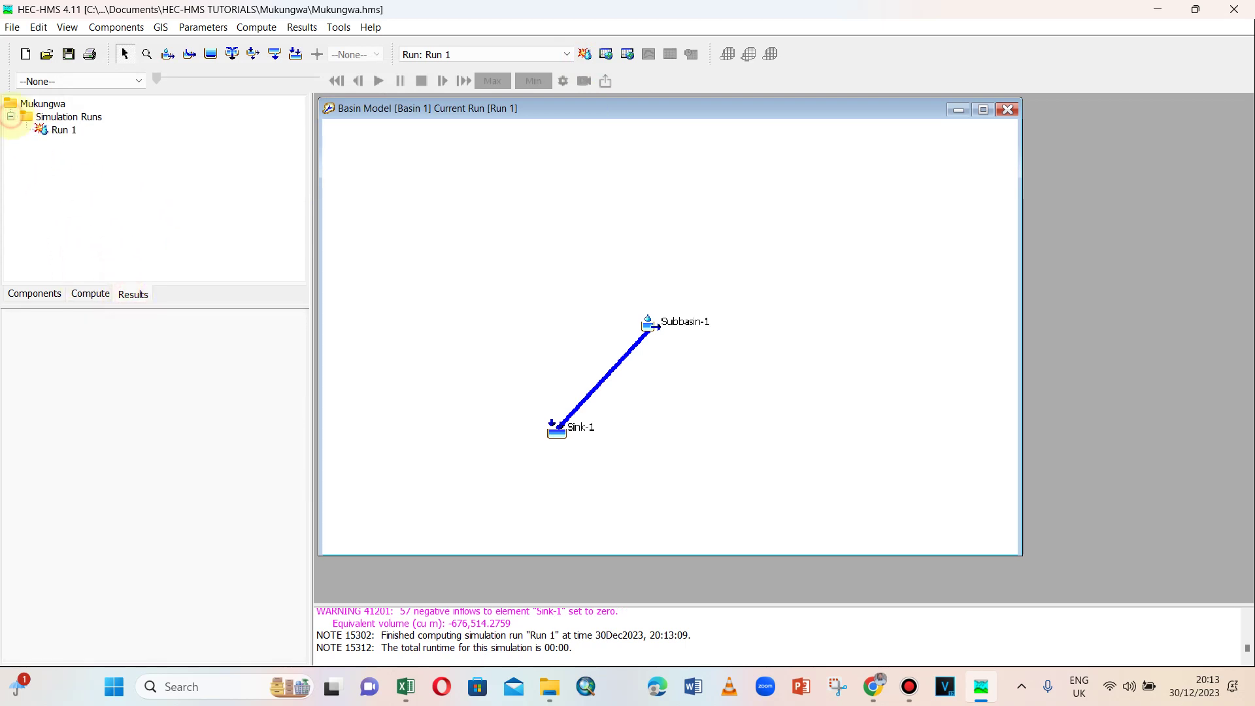
double_click(62, 129)
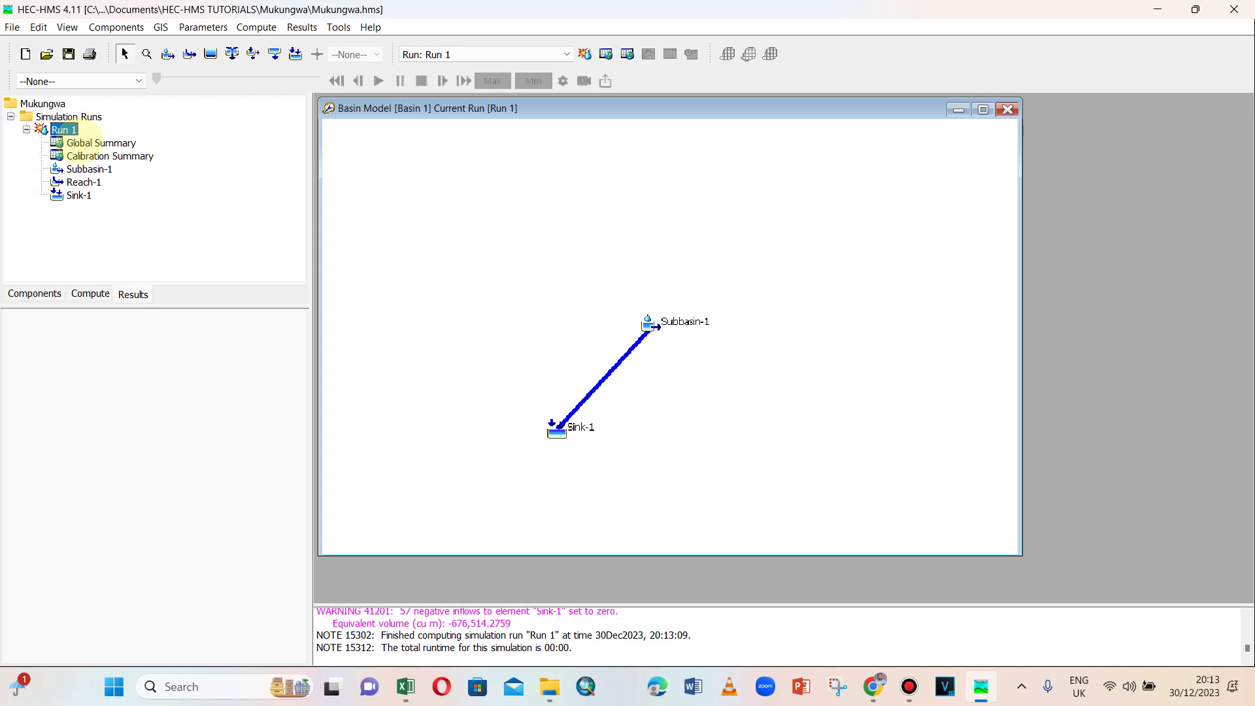
left_click(85, 142)
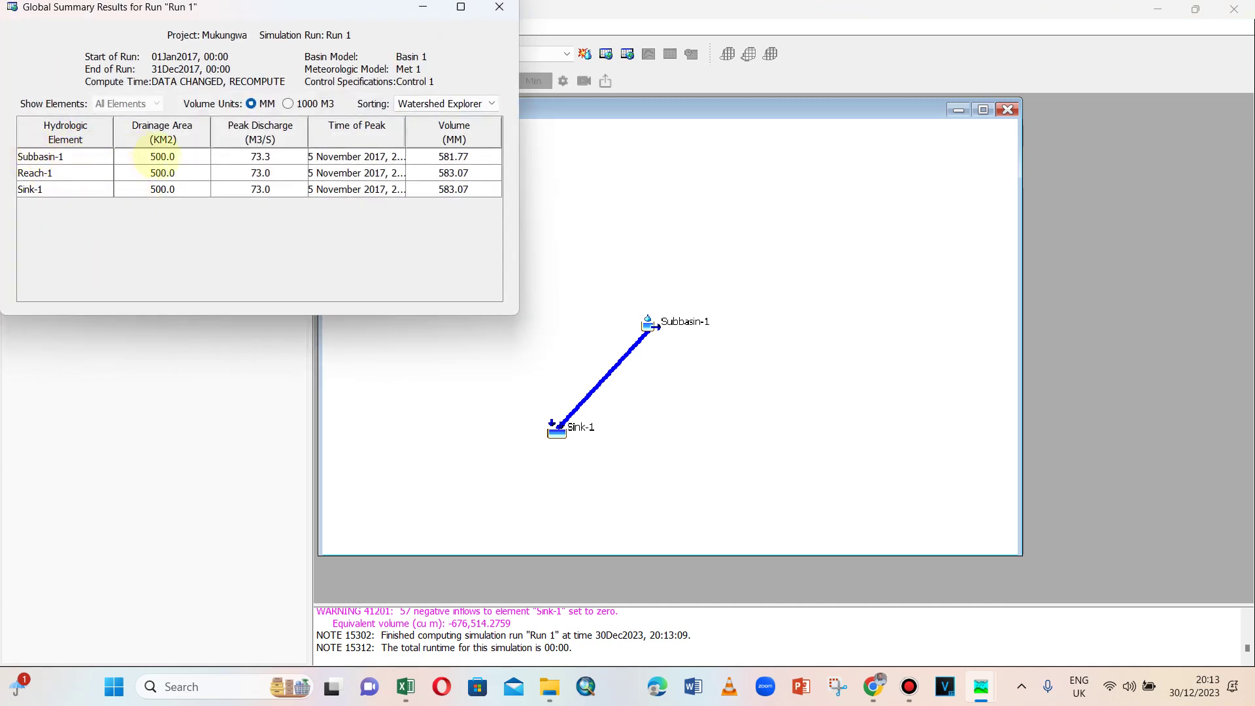
left_click(256, 159)
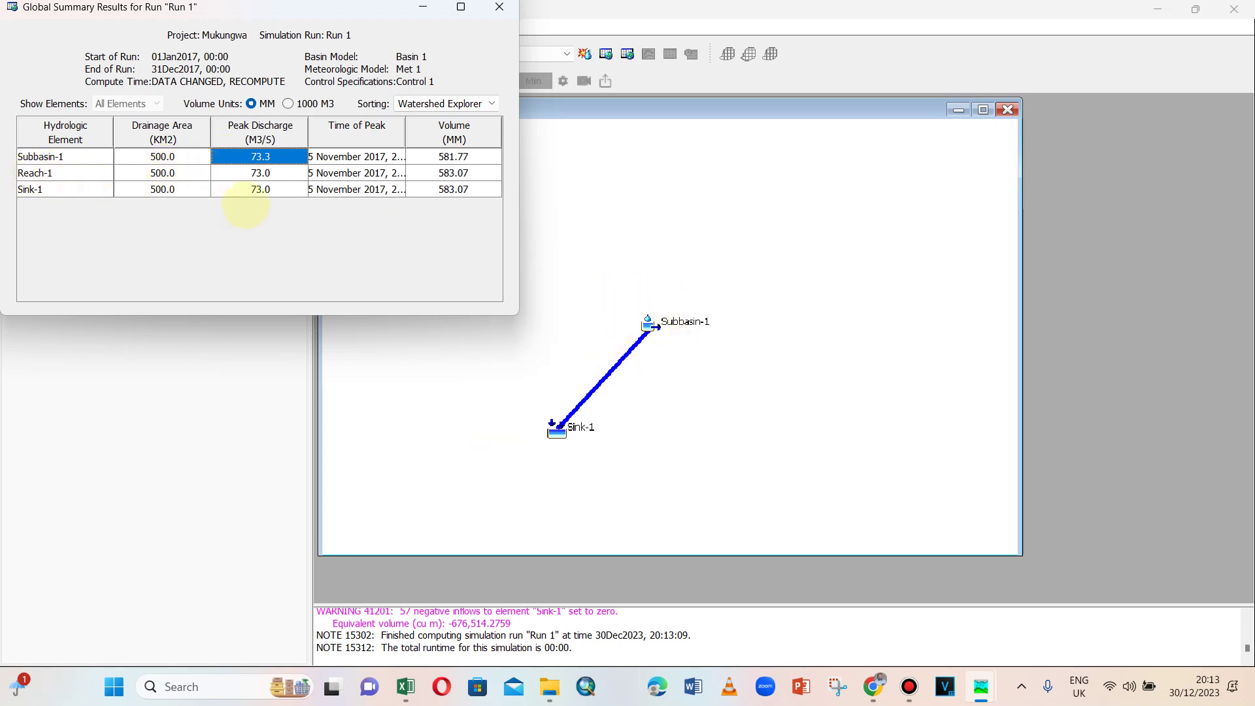
left_click(261, 174)
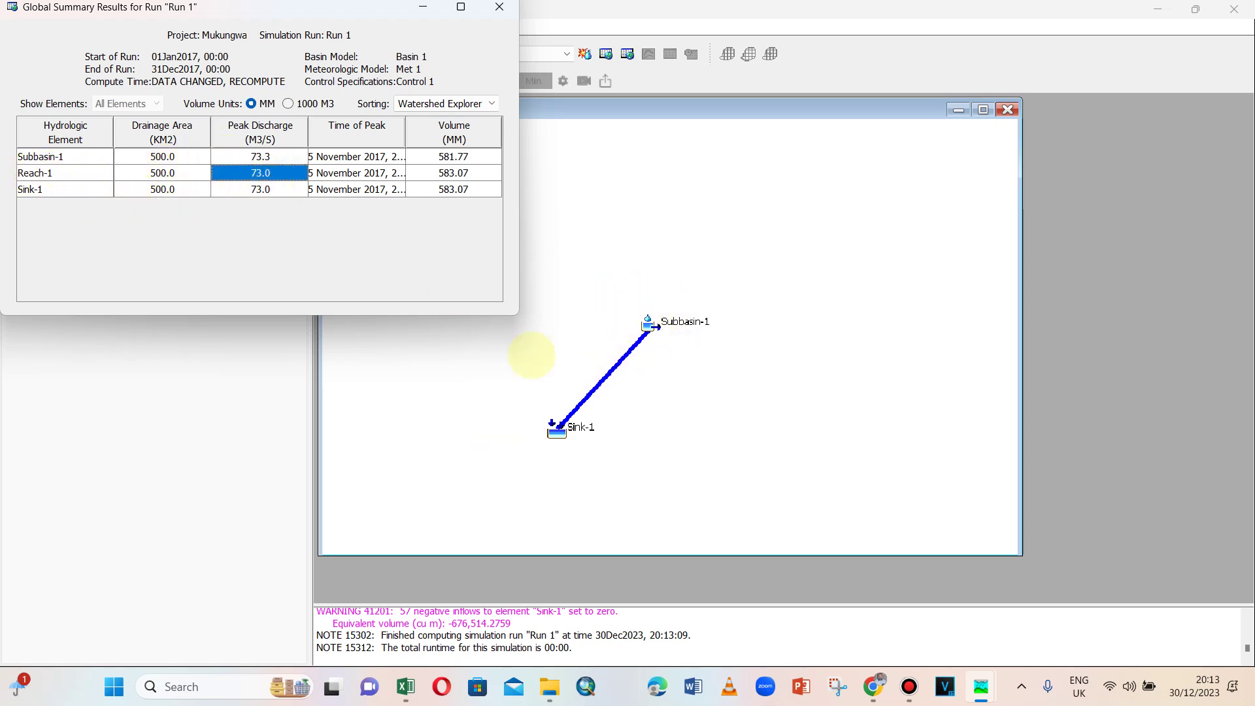
left_click(261, 188)
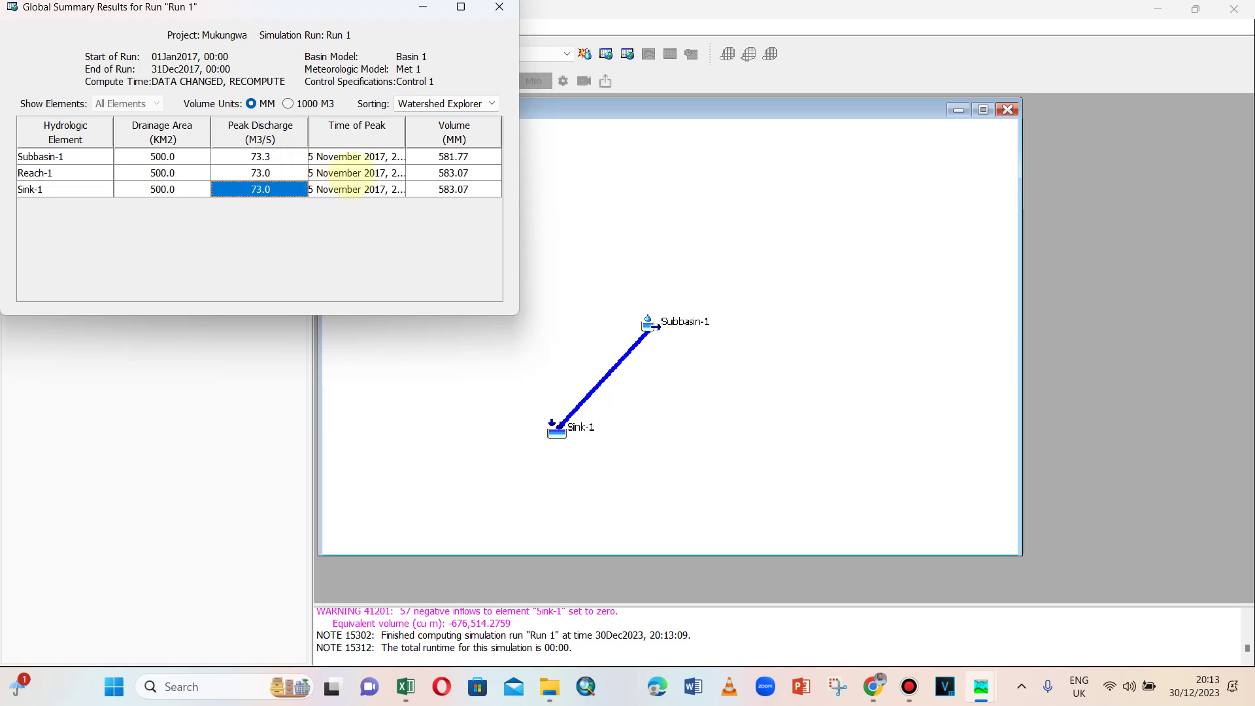
left_click(330, 172)
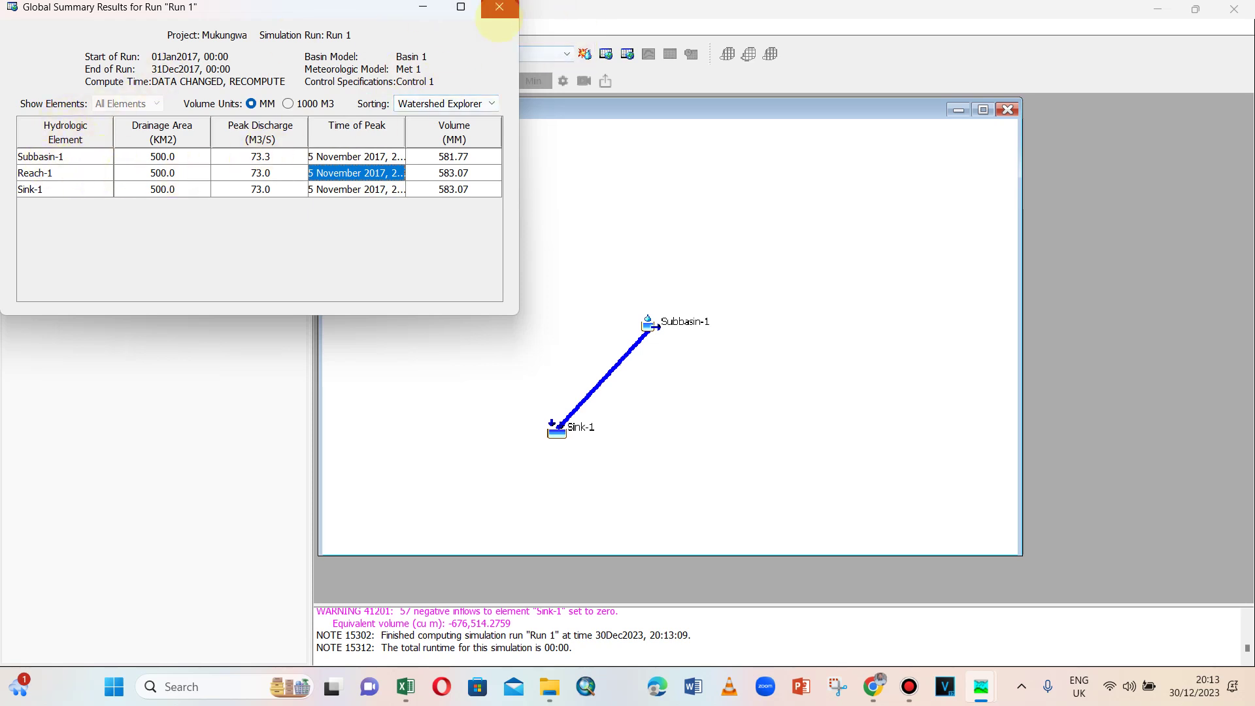
left_click(499, 8)
View the Calibration Summary of Run 1 and close it.
left_click(110, 156)
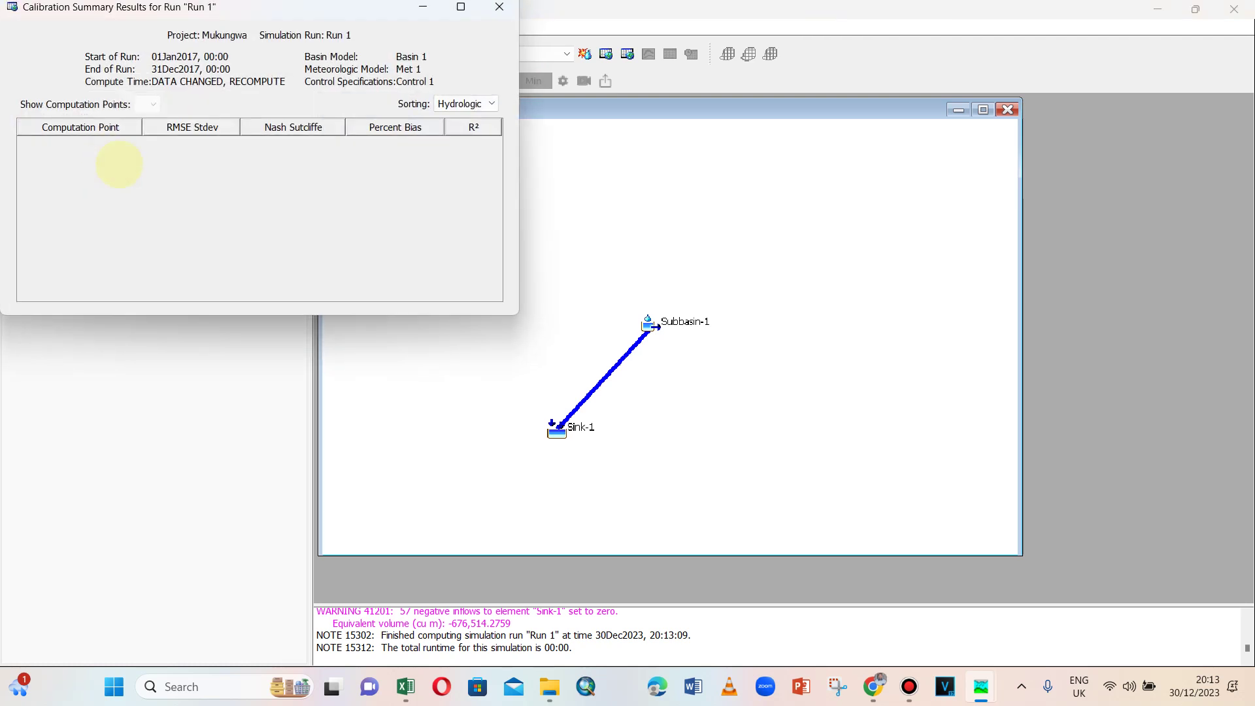
left_click(499, 7)
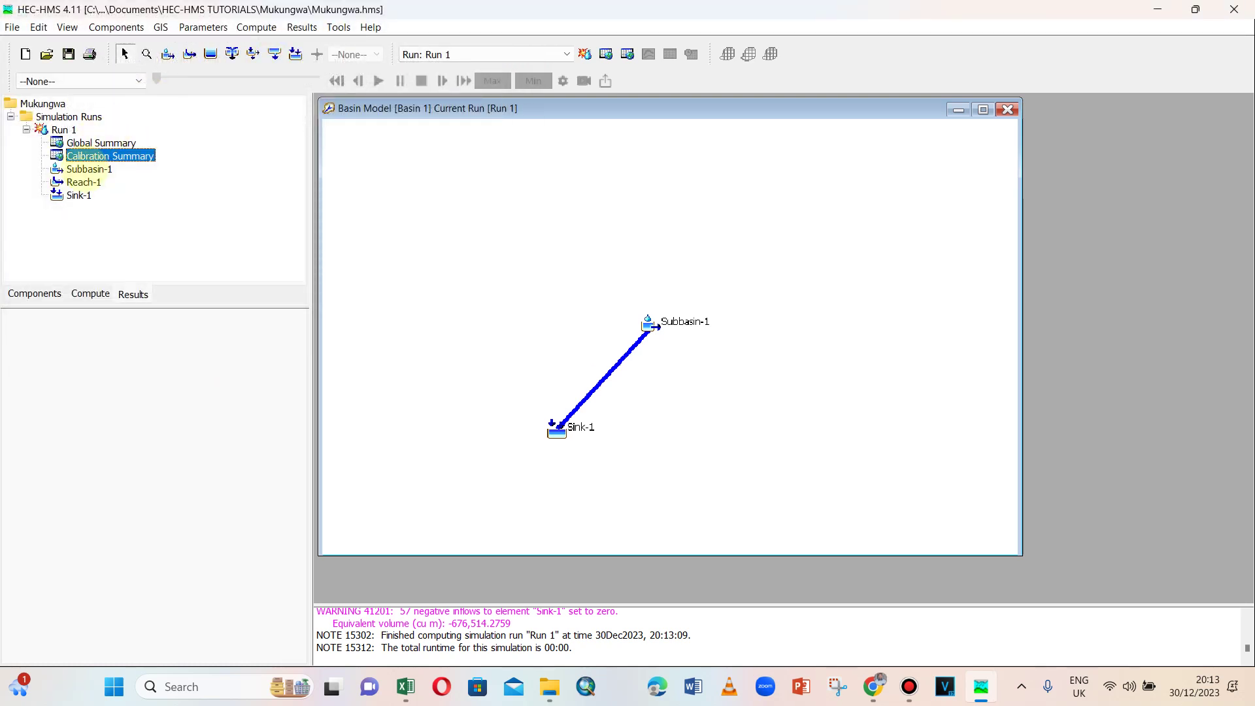
View the result graph of Subbasin-1 for Run 1 and close it.
double_click(89, 168)
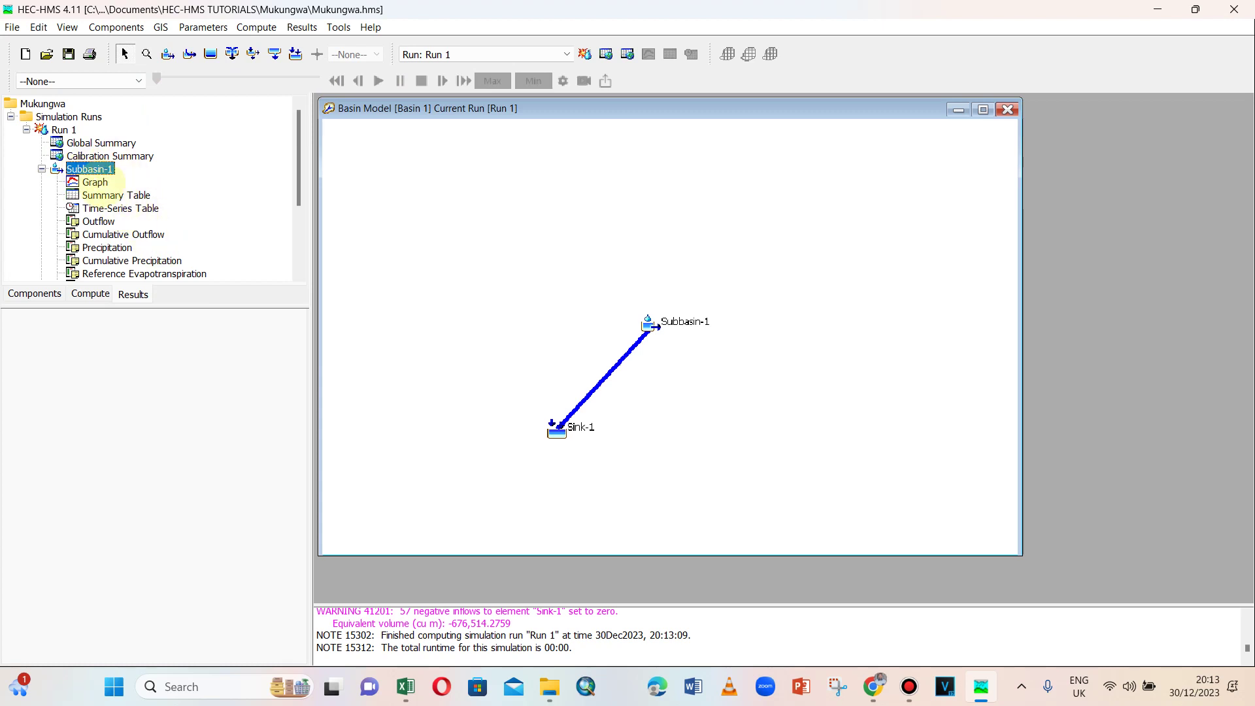
left_click(95, 183)
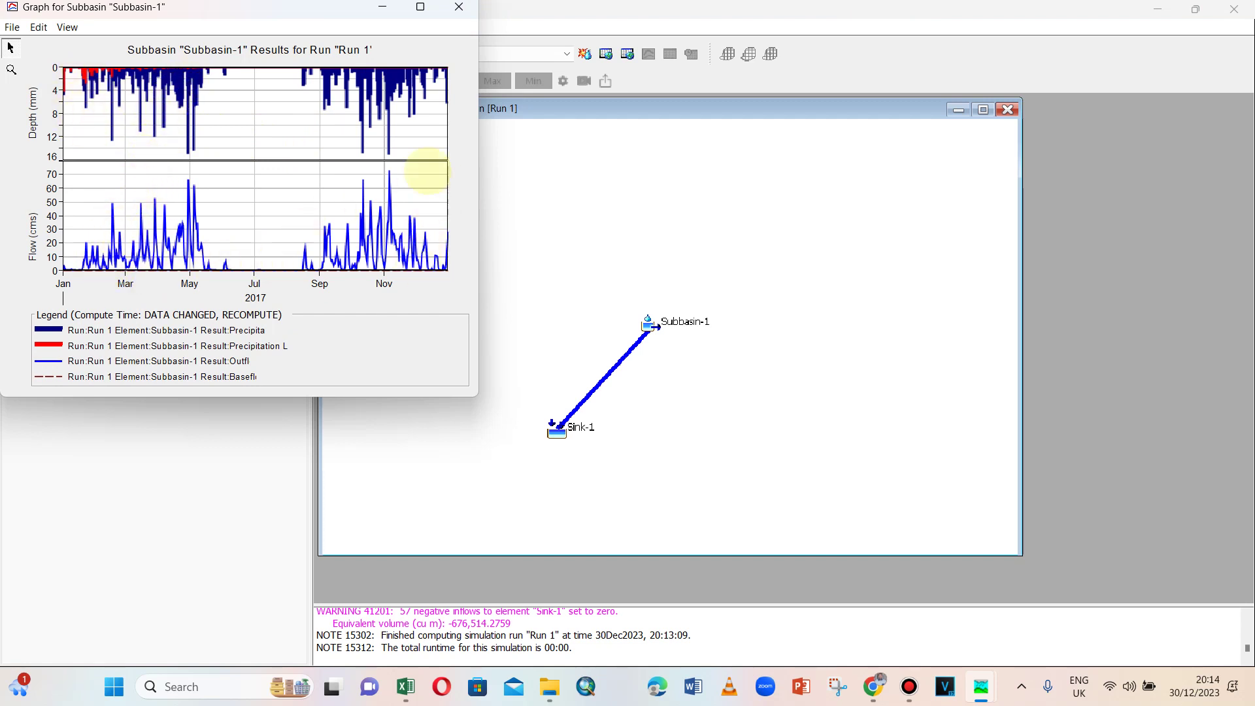
left_click(459, 6)
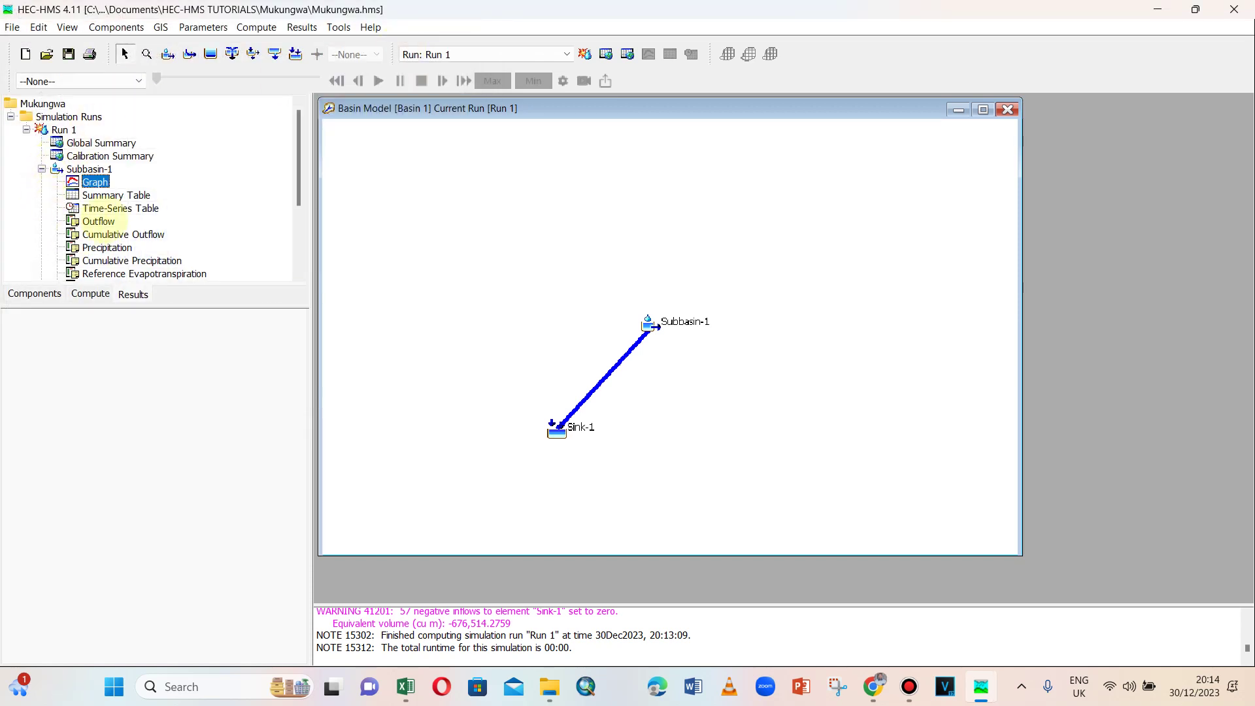
View the result graph of Reach-1 for Run 1 and close it.
scroll(65, 229, "down", 3)
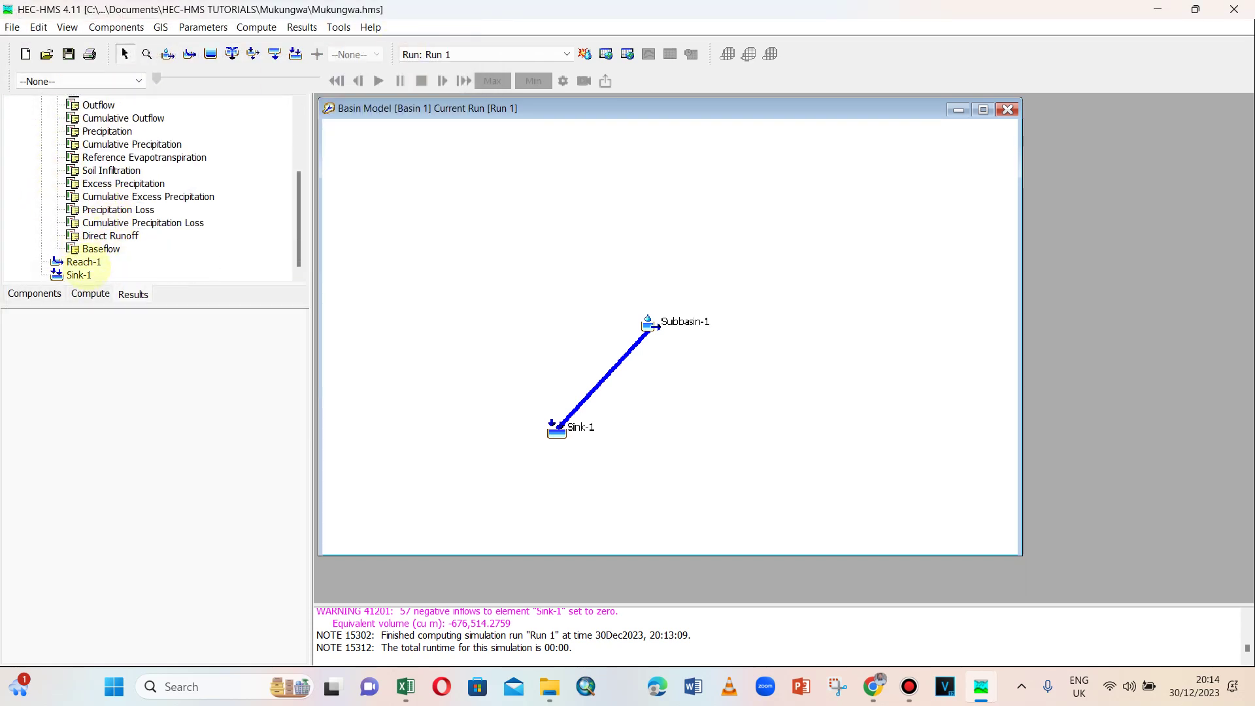
double_click(84, 262)
left_click(92, 275)
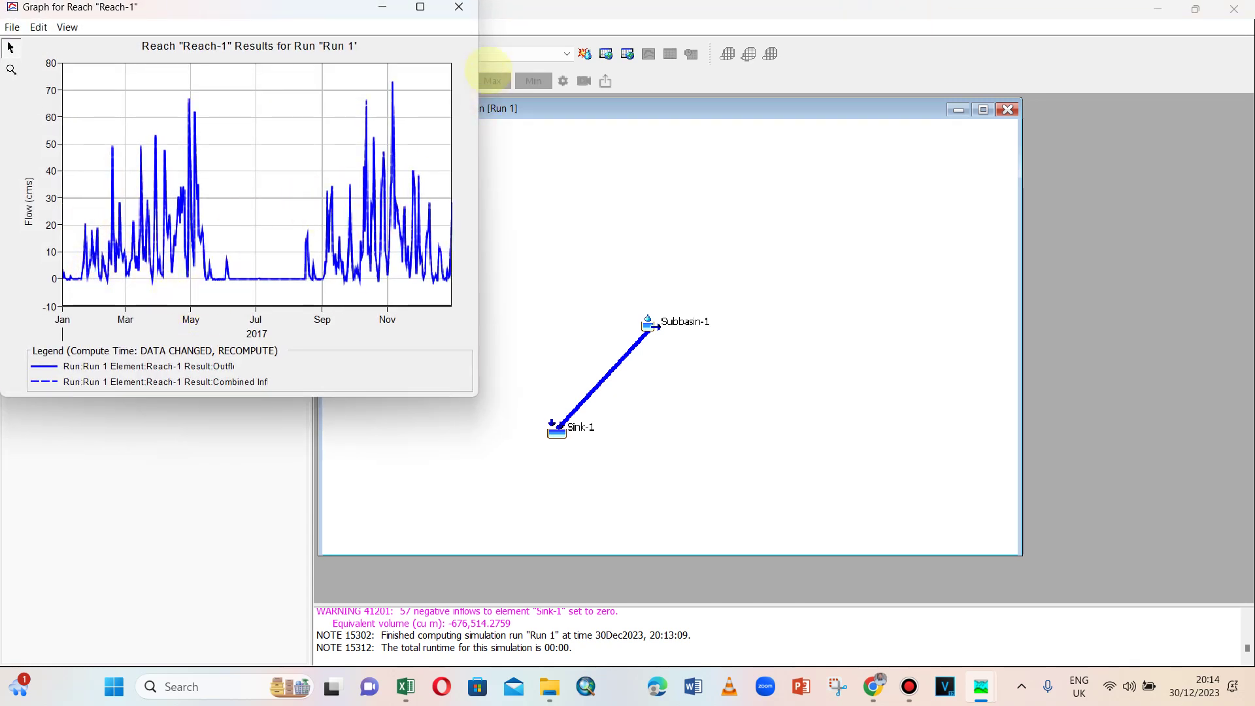
left_click(459, 6)
View the result graph of Sink-1 for Run 1 and close it.
scroll(98, 262, "down", 2)
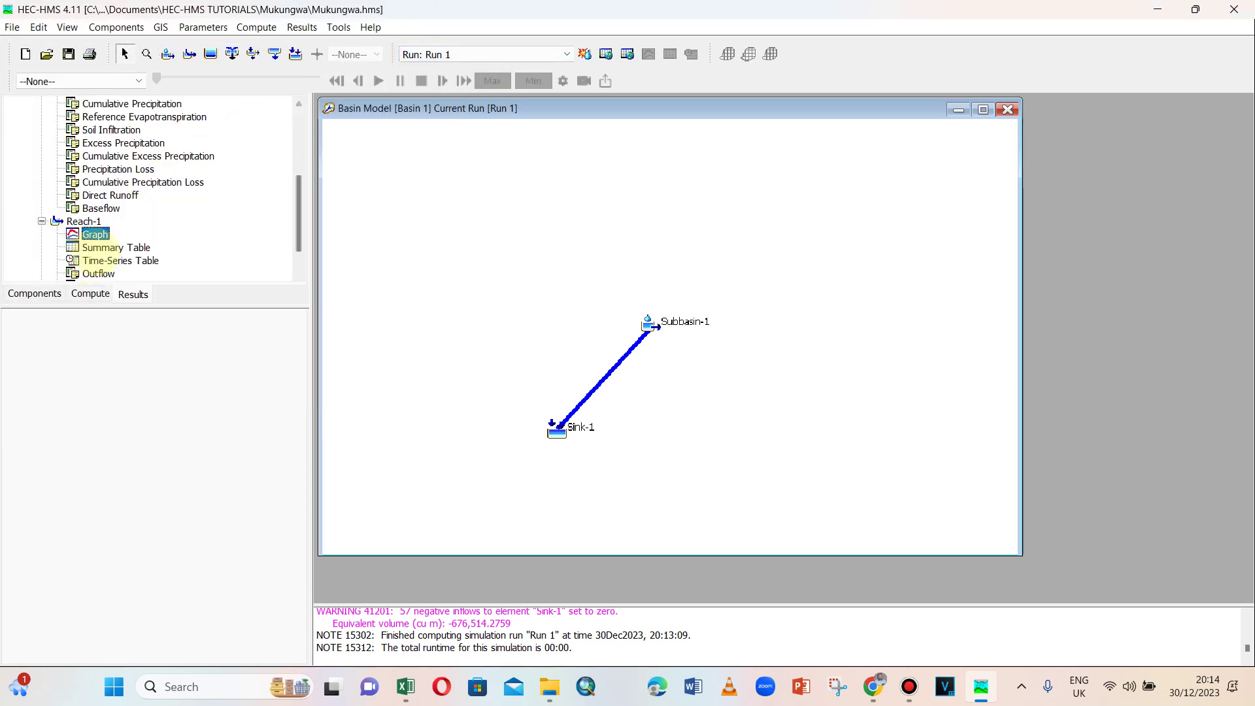
left_click(77, 274)
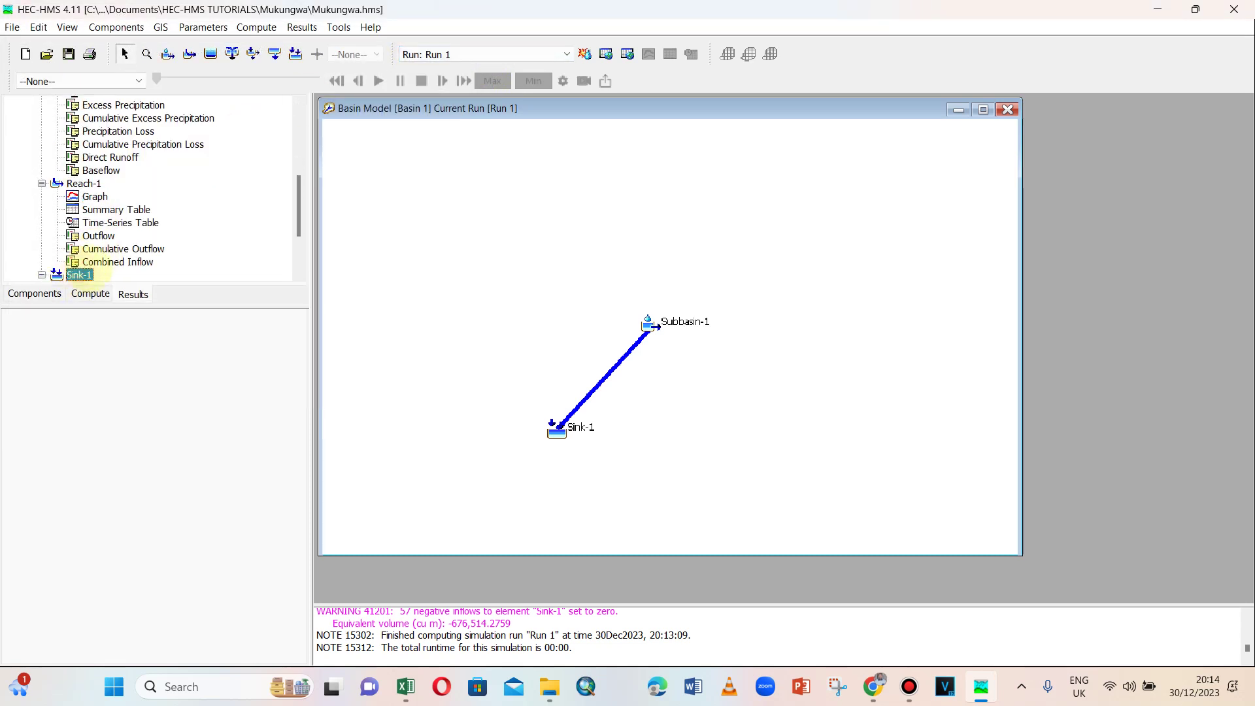
scroll(77, 270, "down", 2)
left_click(92, 196)
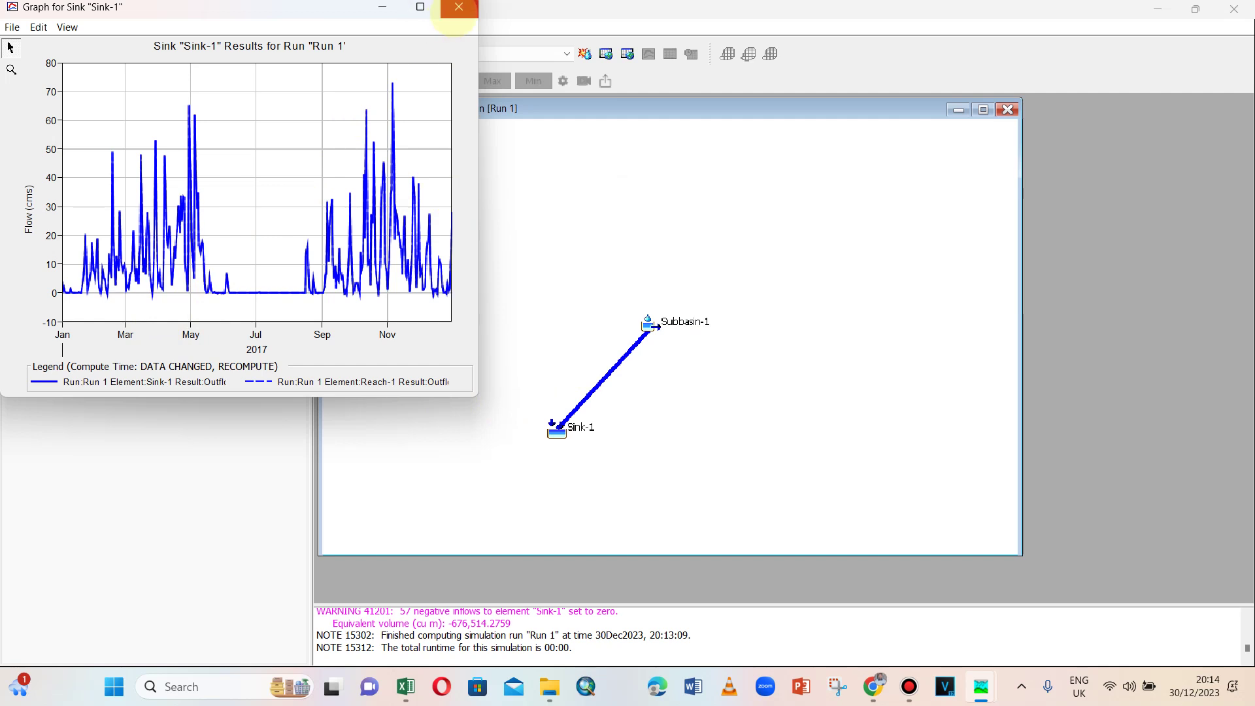
left_click(459, 7)
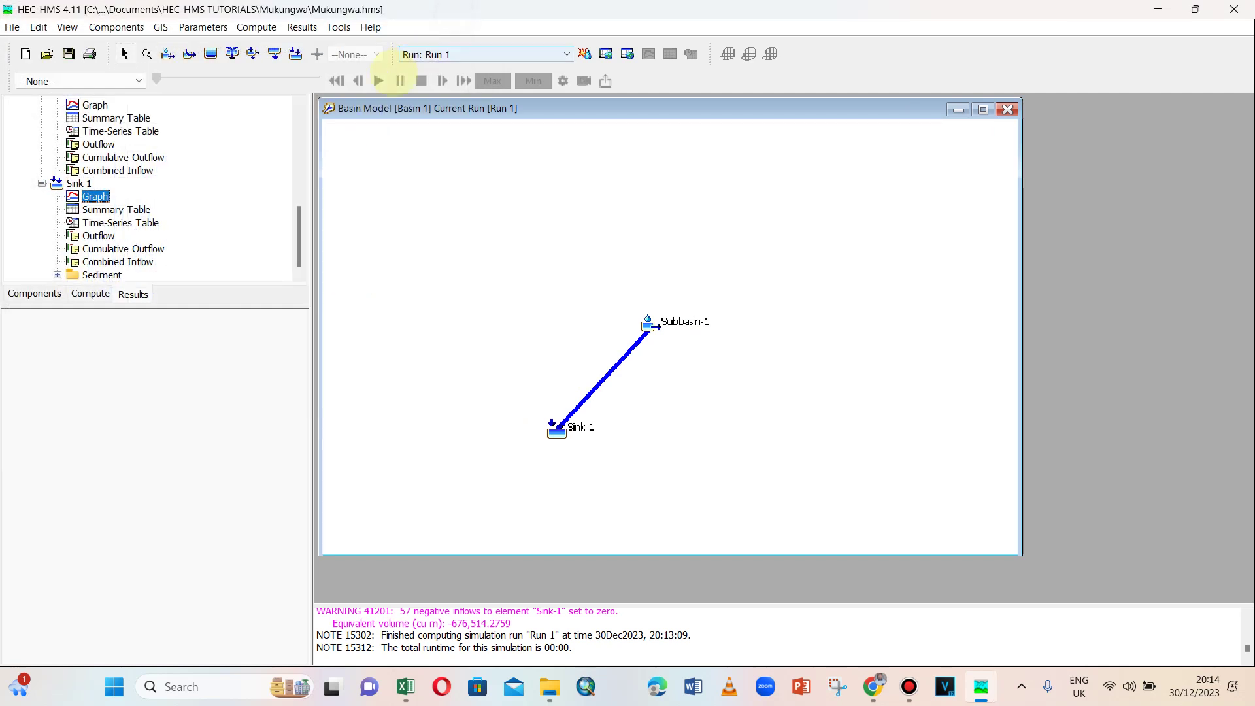
Review Sink-1's summary table and its daily time-series table from 01Jan2017 to 31Dec2017, closing each one.
left_click(116, 209)
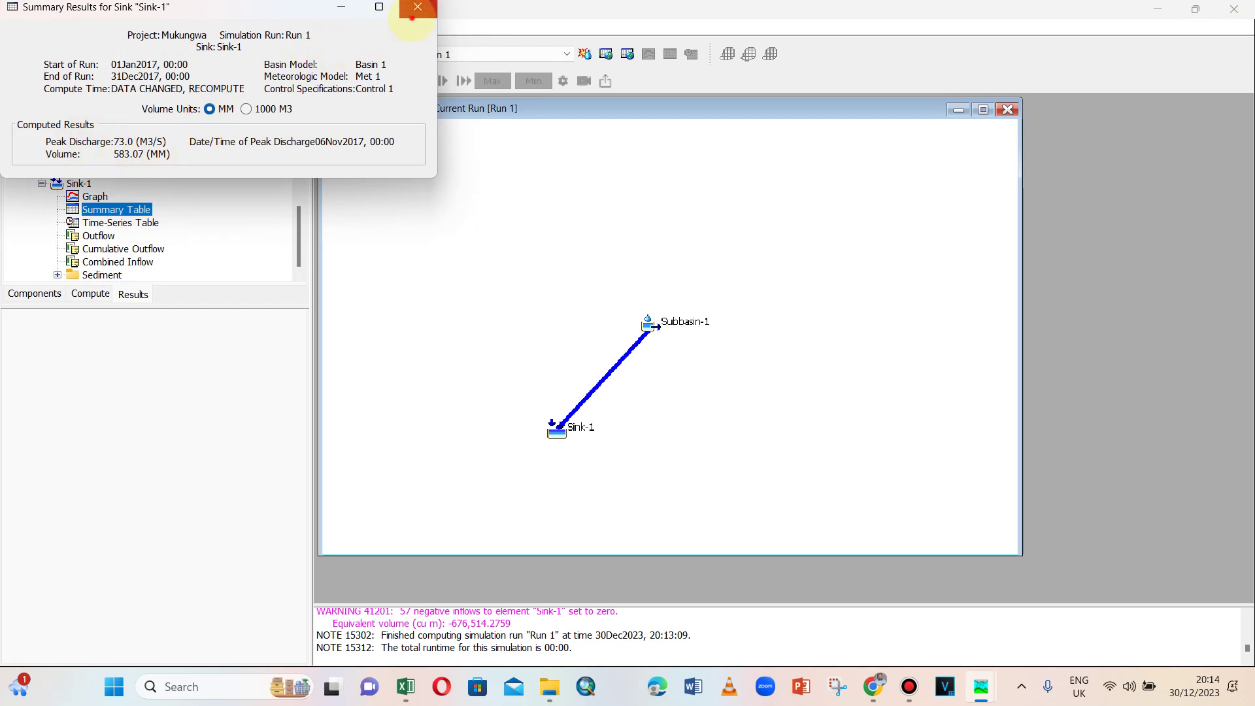
left_click(417, 7)
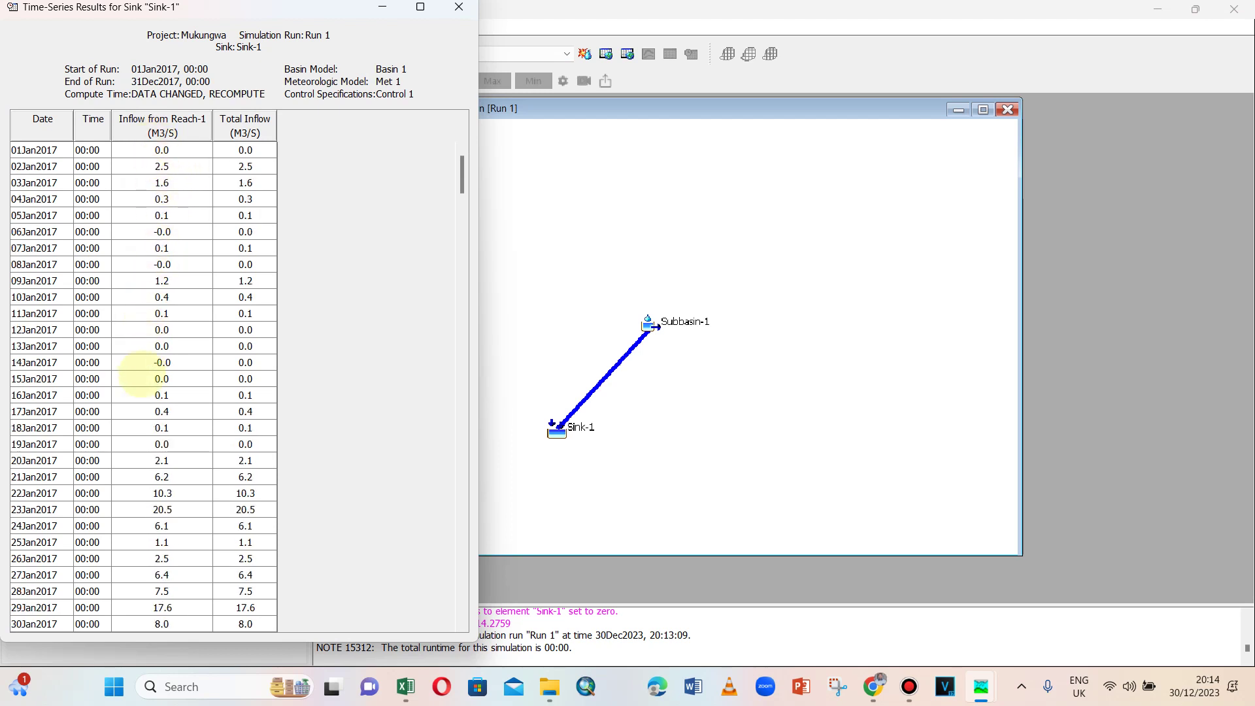
left_click(40, 150)
left_click_drag(463, 178, 462, 608)
left_click(53, 626)
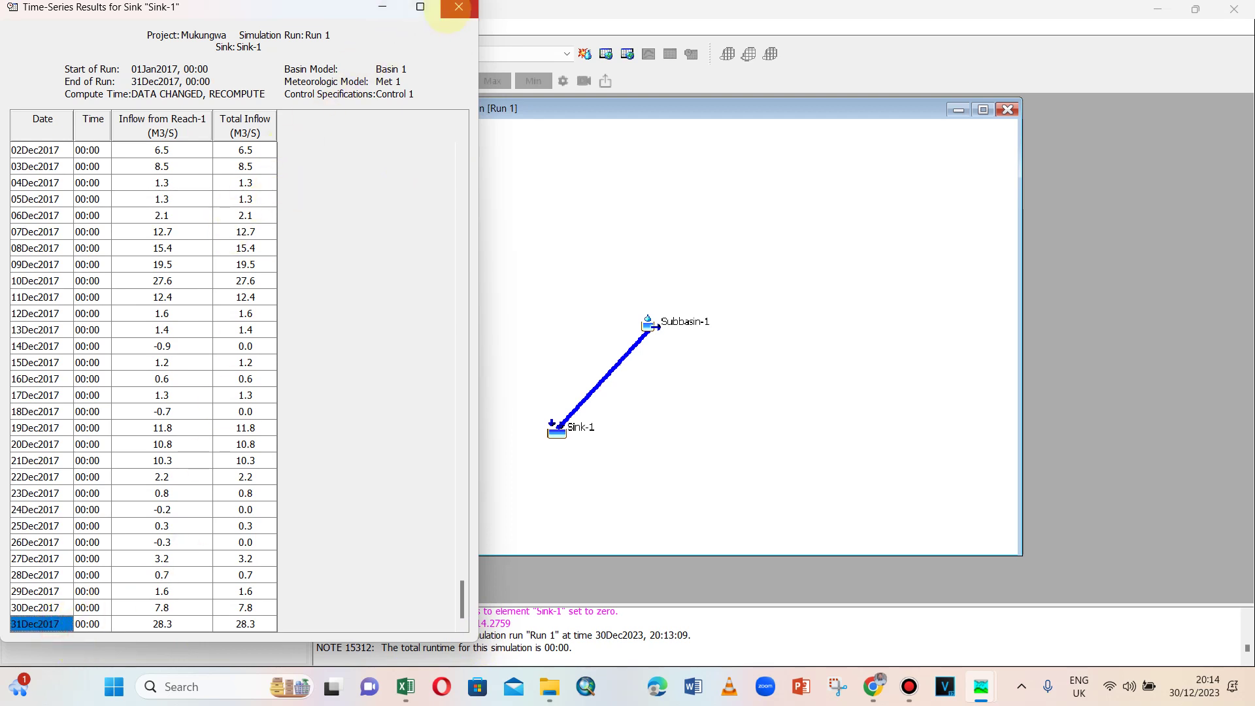
left_click(458, 7)
Reopen the Sink-1 result graph and move its window over the basin model map.
scroll(108, 236, "up", 3)
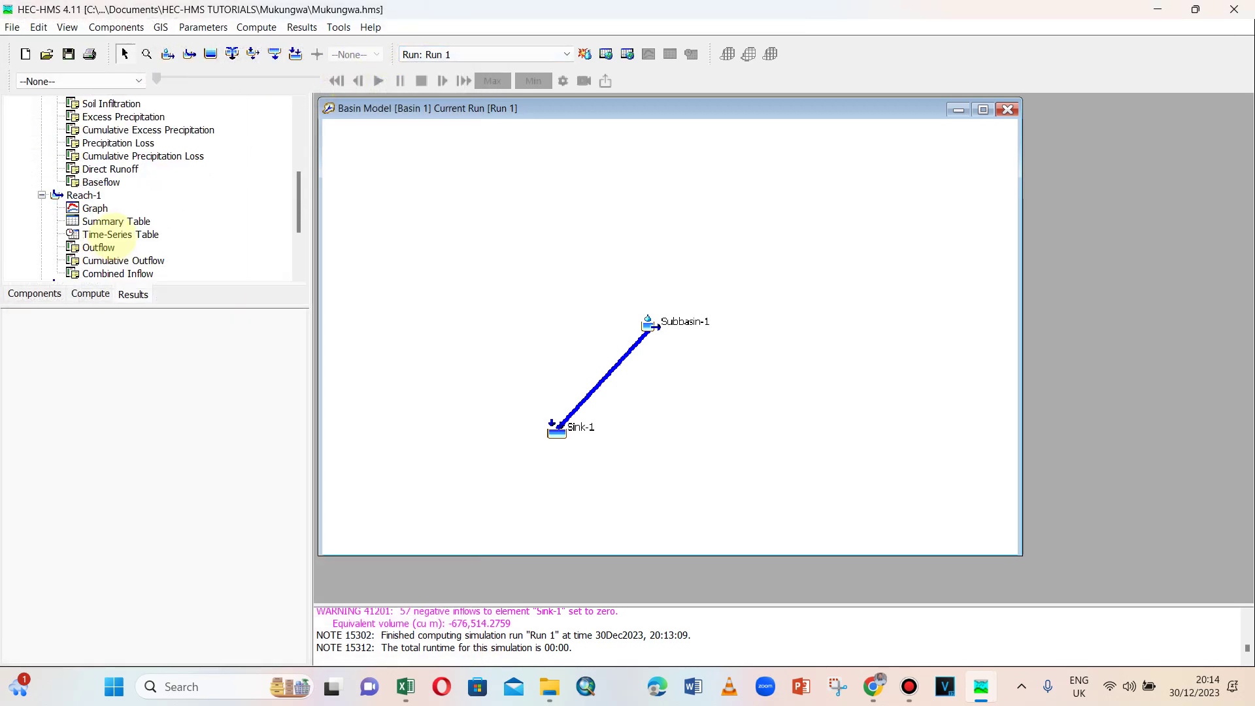
scroll(108, 216, "down", 3)
left_click(96, 196)
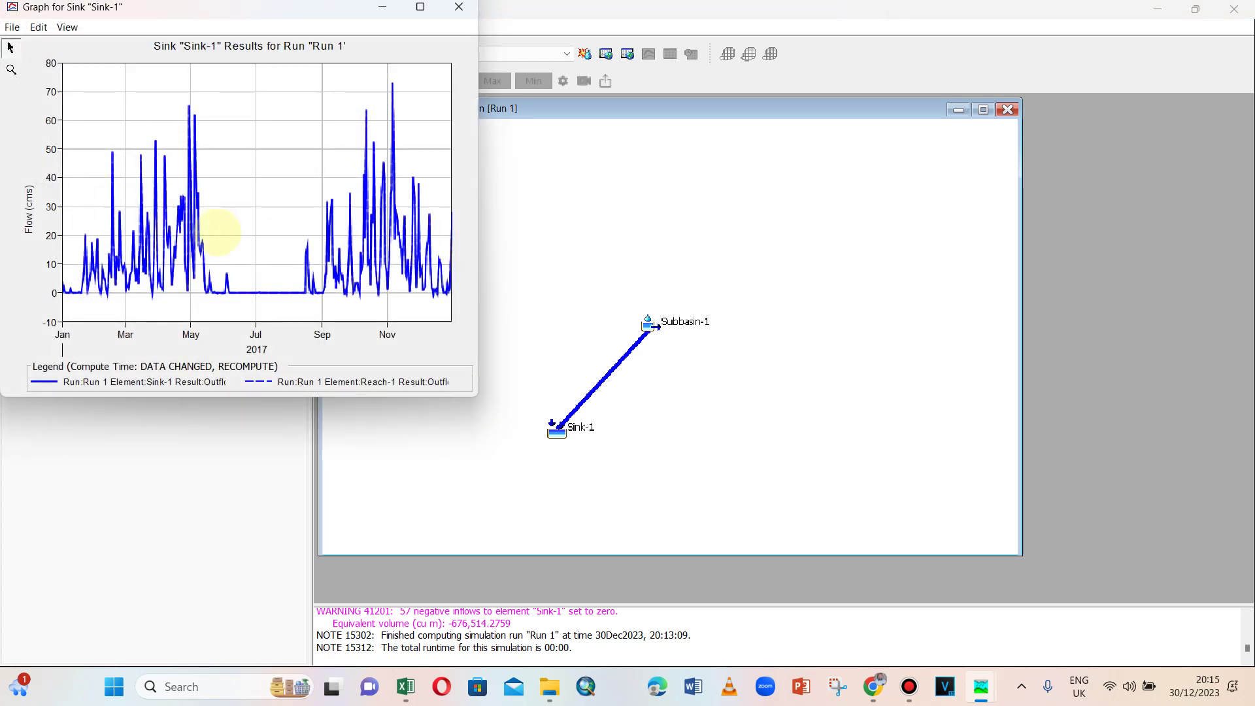
left_click_drag(332, 8, 810, 175)
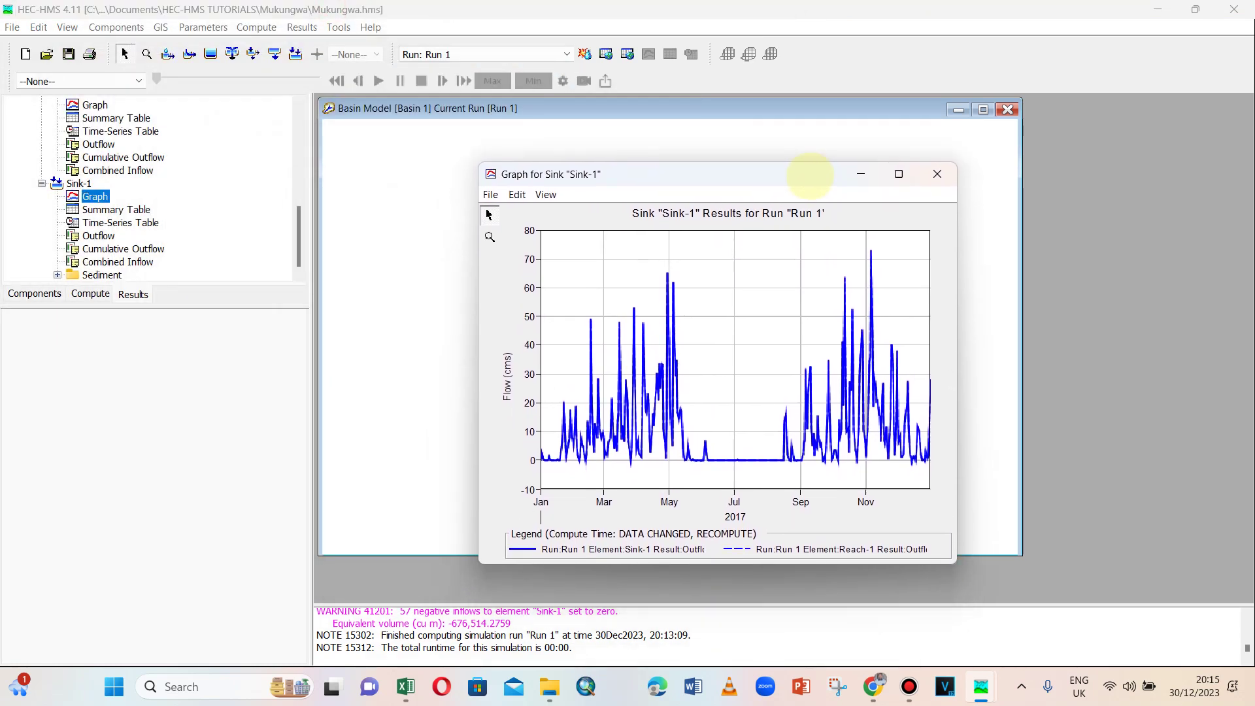